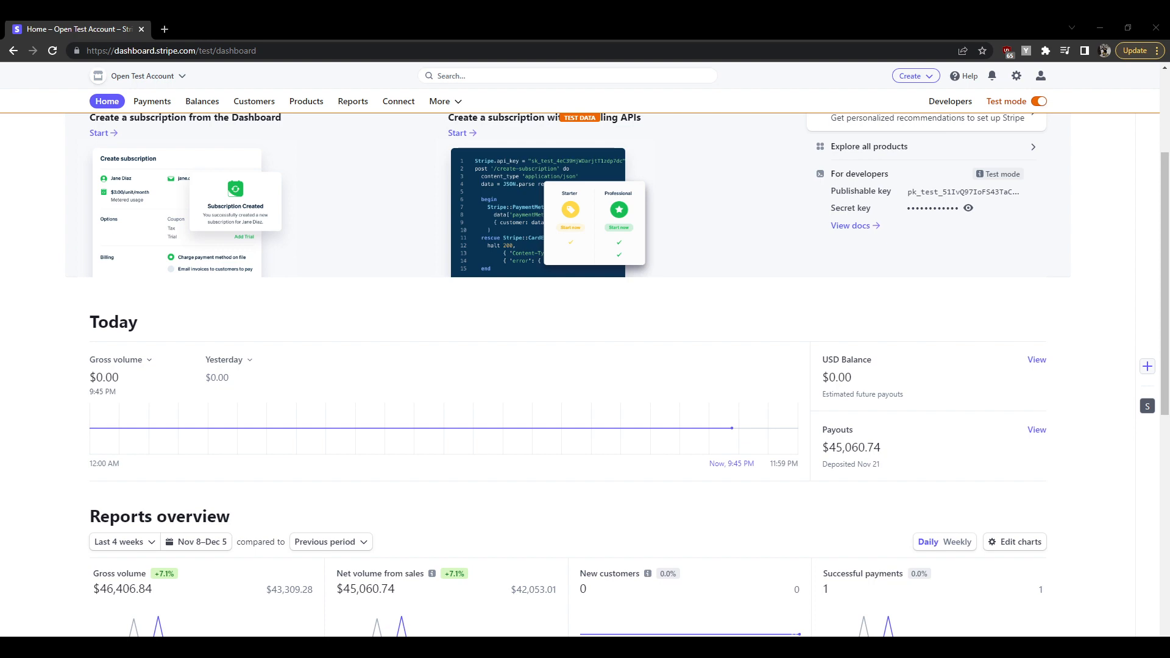
# Return to the top of the test-mode Home overview and open the account Settings page
pyautogui.scroll(3, 601, 243)
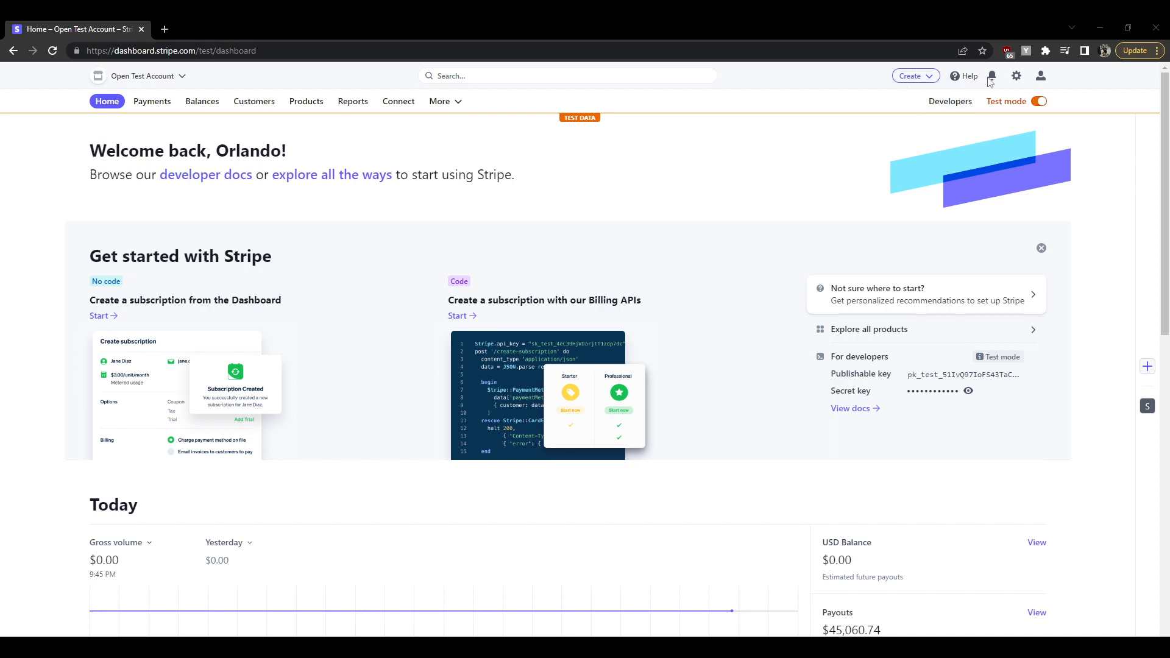
pyautogui.click(1016, 77)
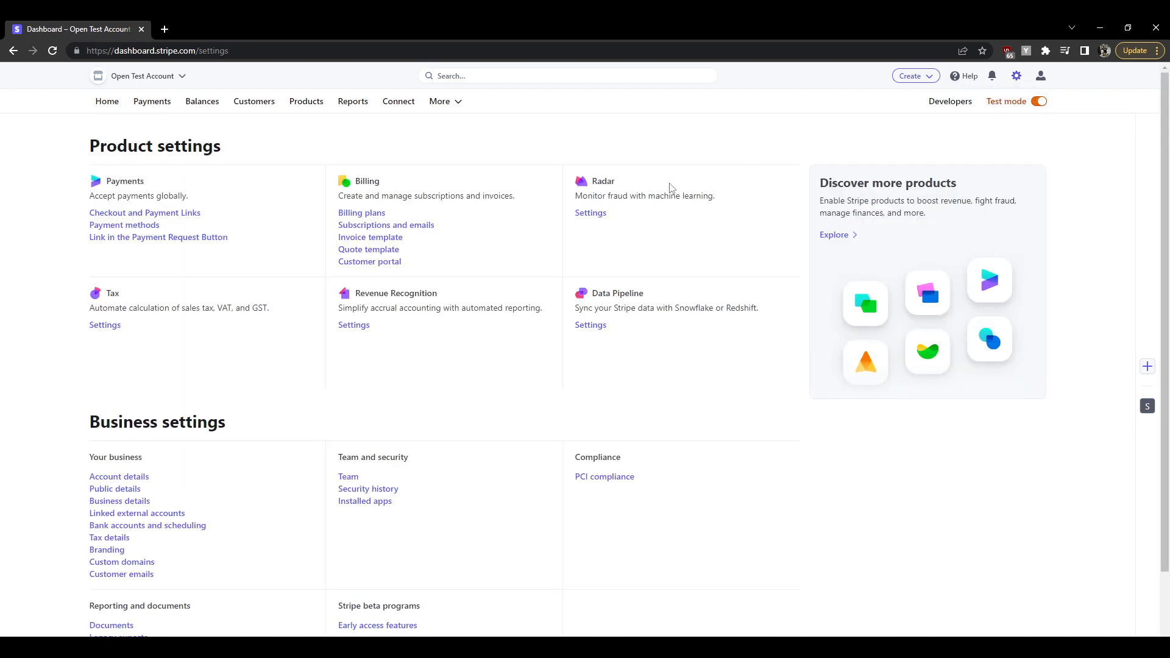
# Open Customer portal settings under Billing and launch Branding settings in a new tab
pyautogui.click(395, 261)
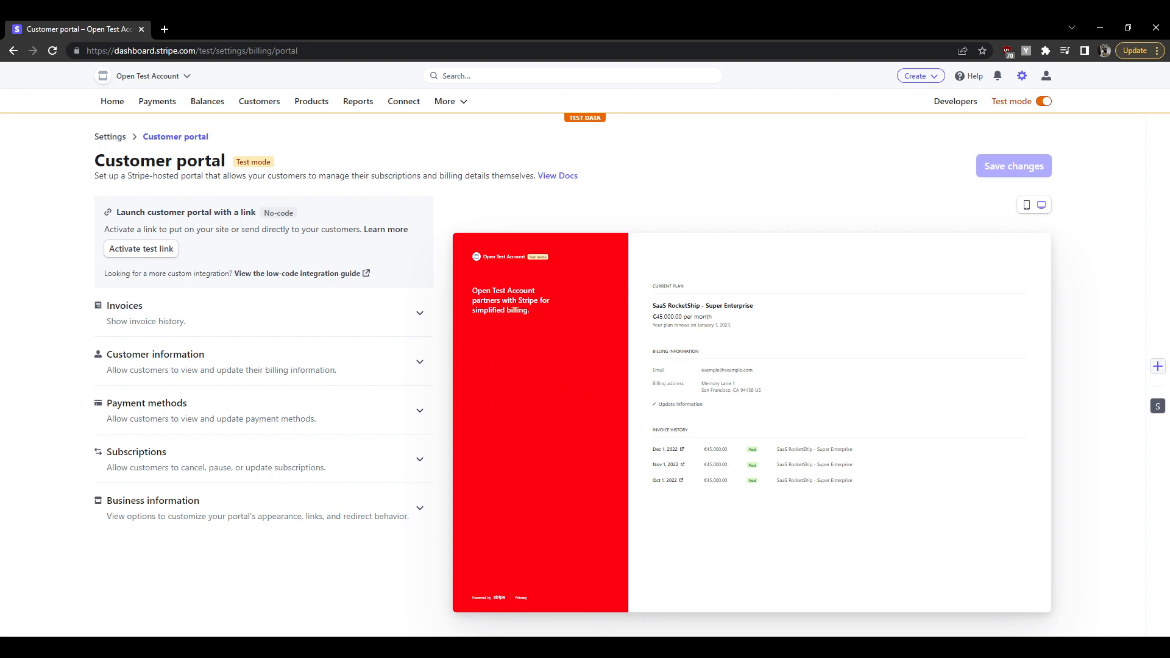
pyautogui.click(591, 603)
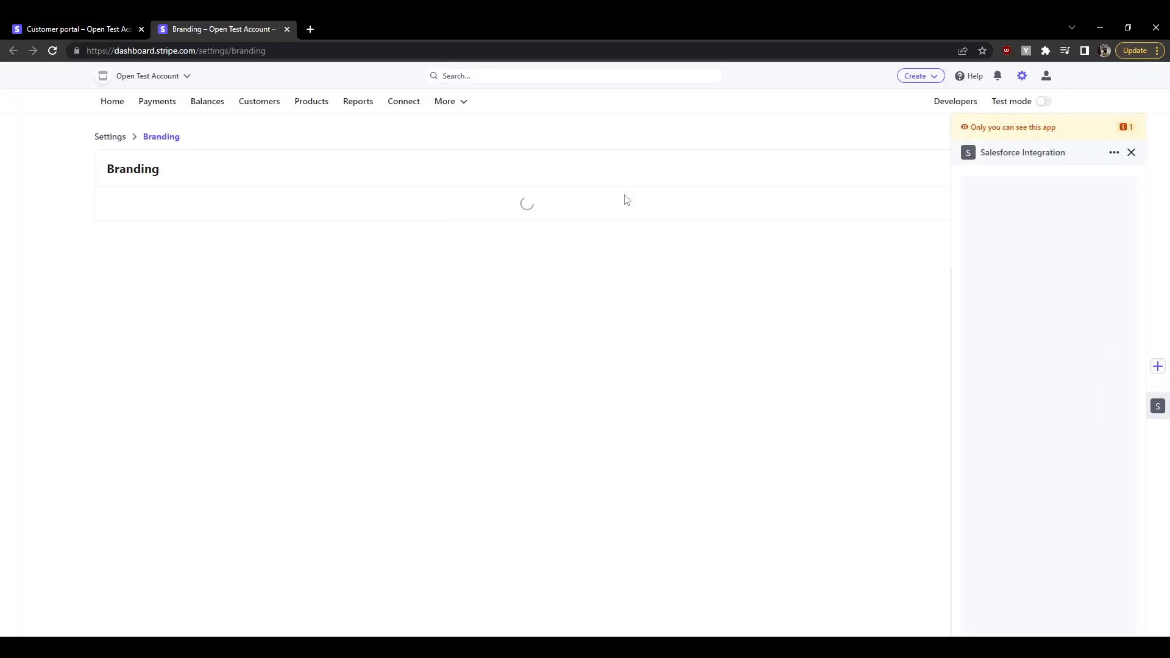
# Look over the Branding page preview, then close its tab to return to Customer portal
pyautogui.scroll(-3, 518, 366)
pyautogui.scroll(4, 531, 365)
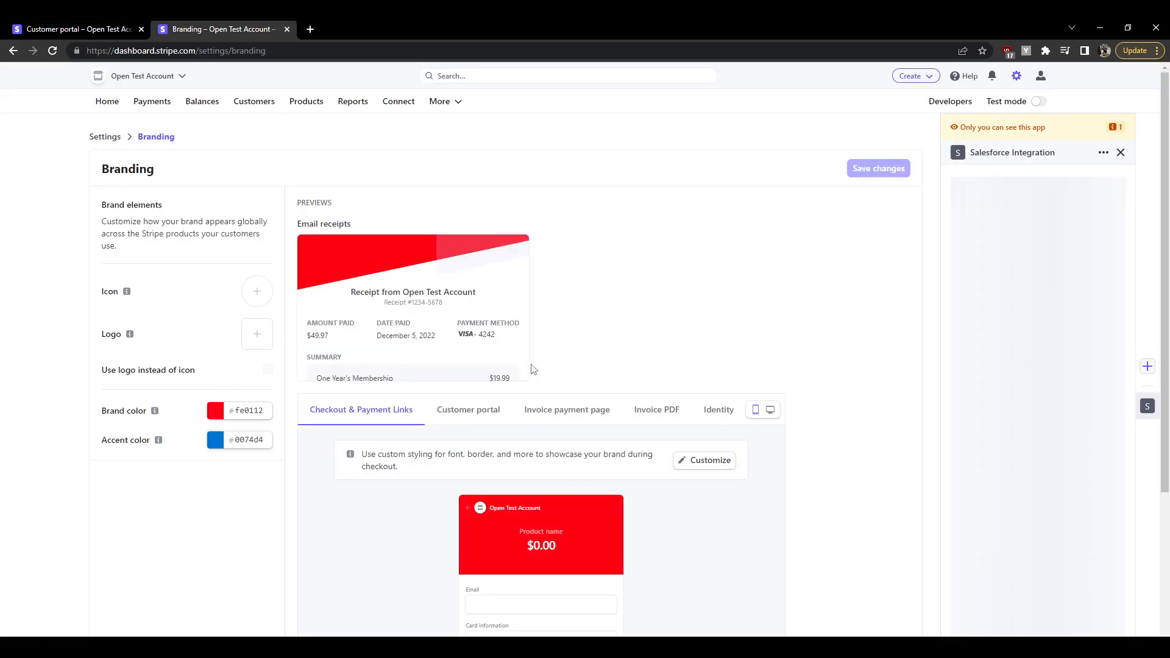
pyautogui.click(287, 29)
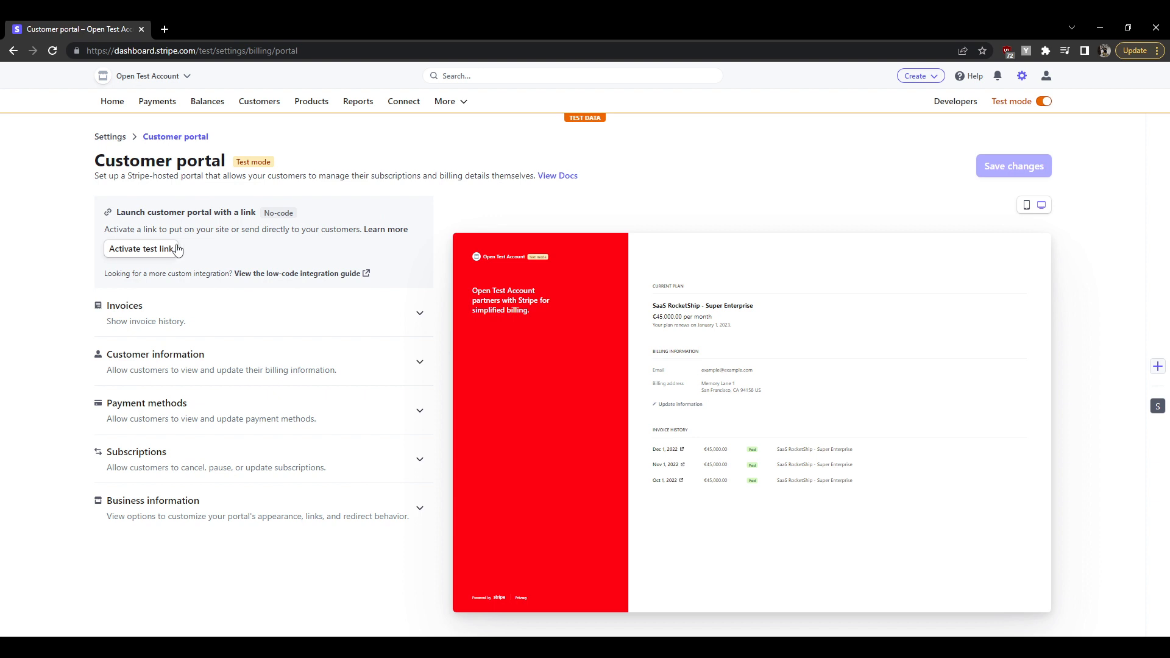
# Activate the customer portal test link, copy it, and load it in a new tab
pyautogui.click(145, 259)
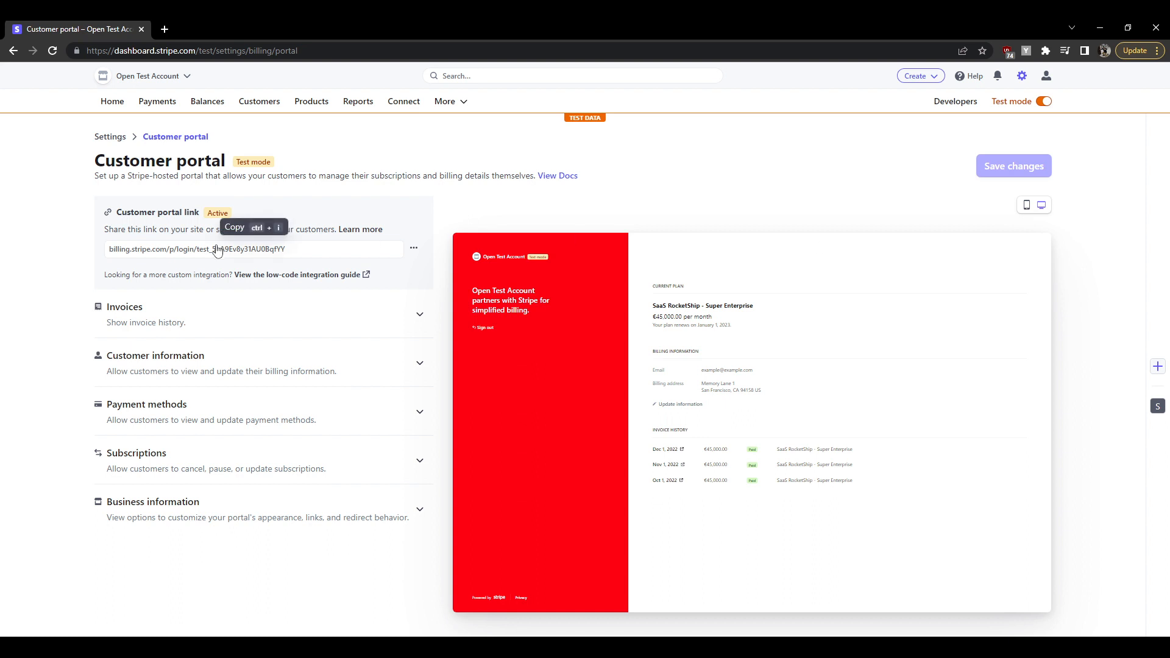
pyautogui.click(271, 252)
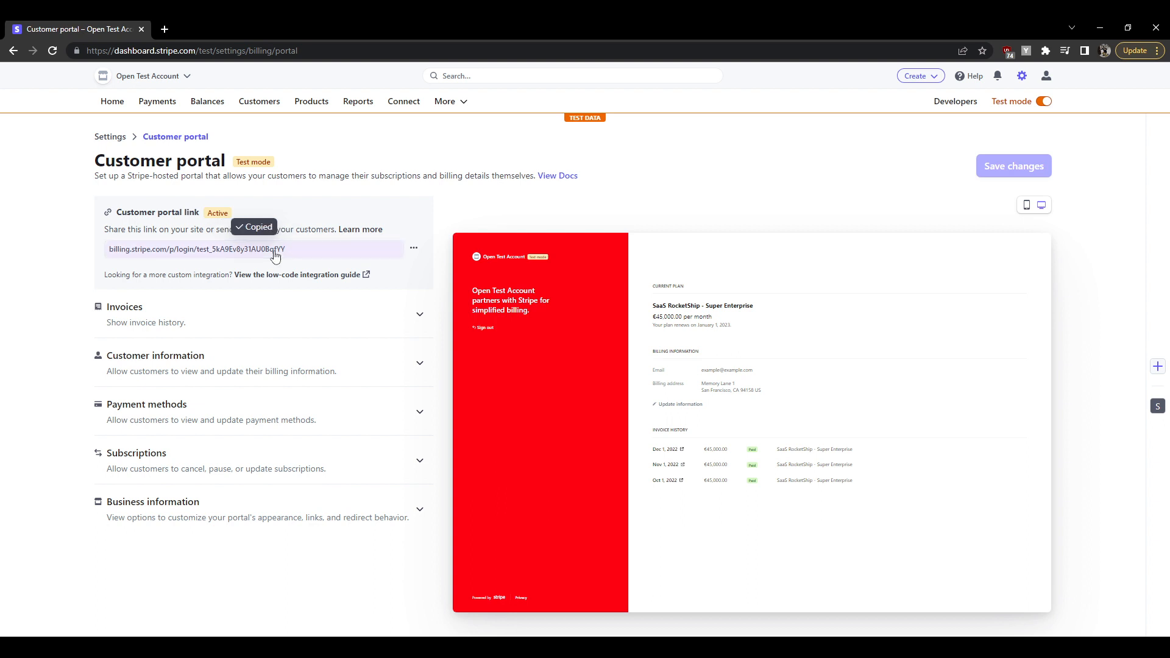
pyautogui.click(164, 30)
pyautogui.hotkey('ctrl', 'v')
pyautogui.press('Return')
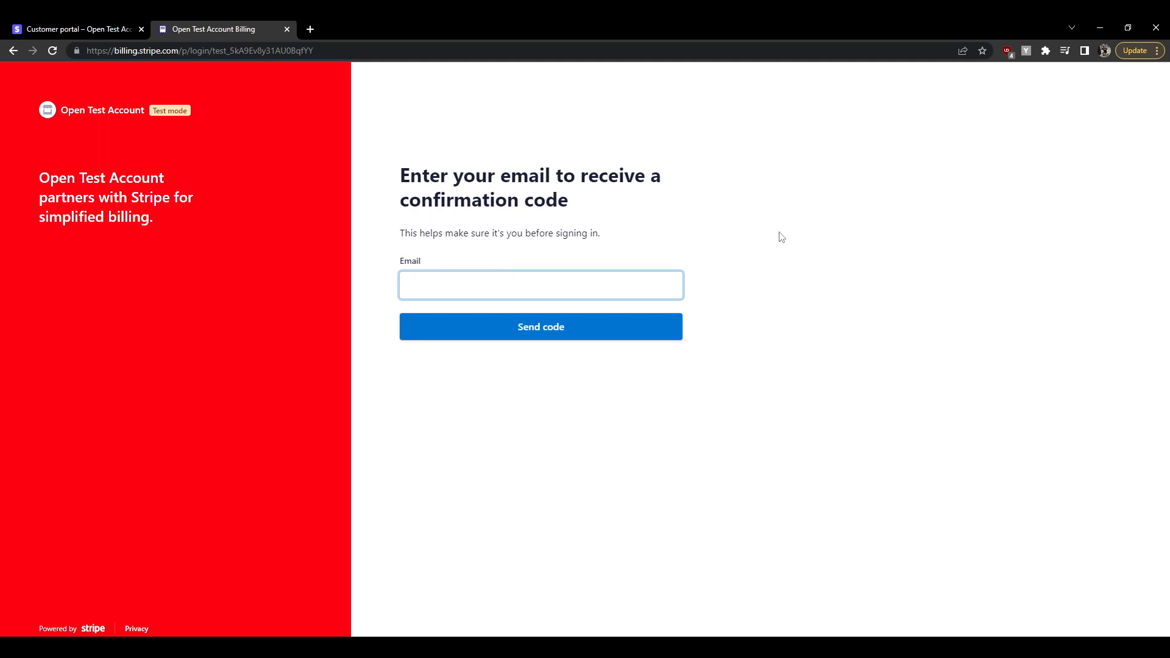
# Open the newest customer, BOB, from Customers to find their e-mail, then return to the sign-in tab
pyautogui.click(112, 28)
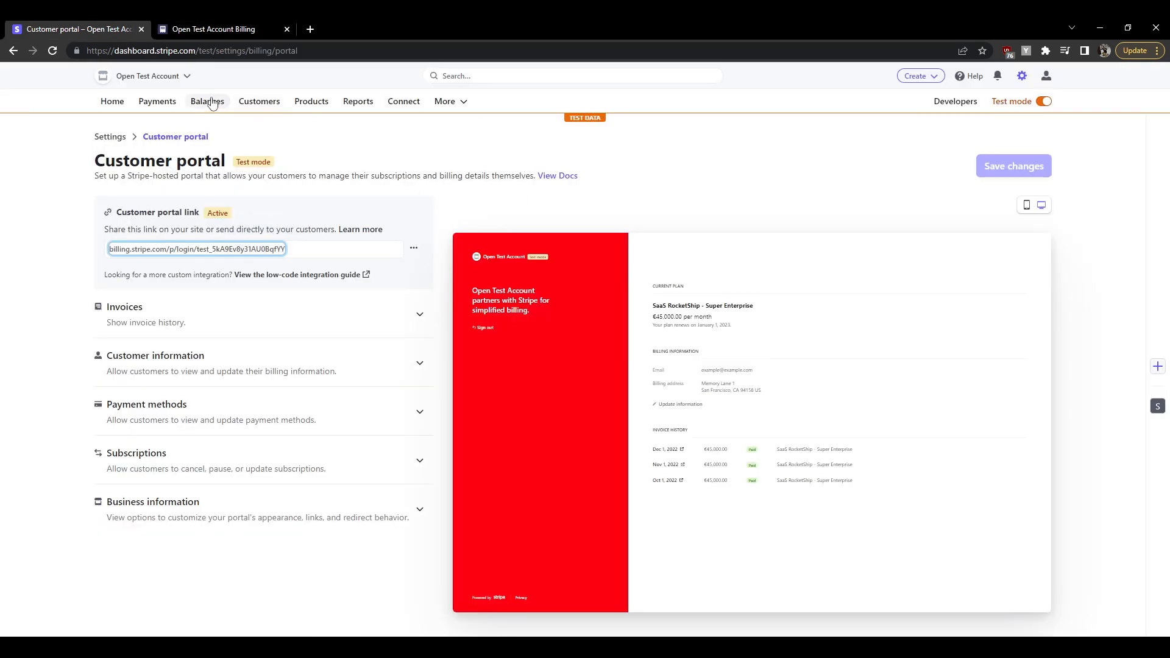
pyautogui.click(243, 101)
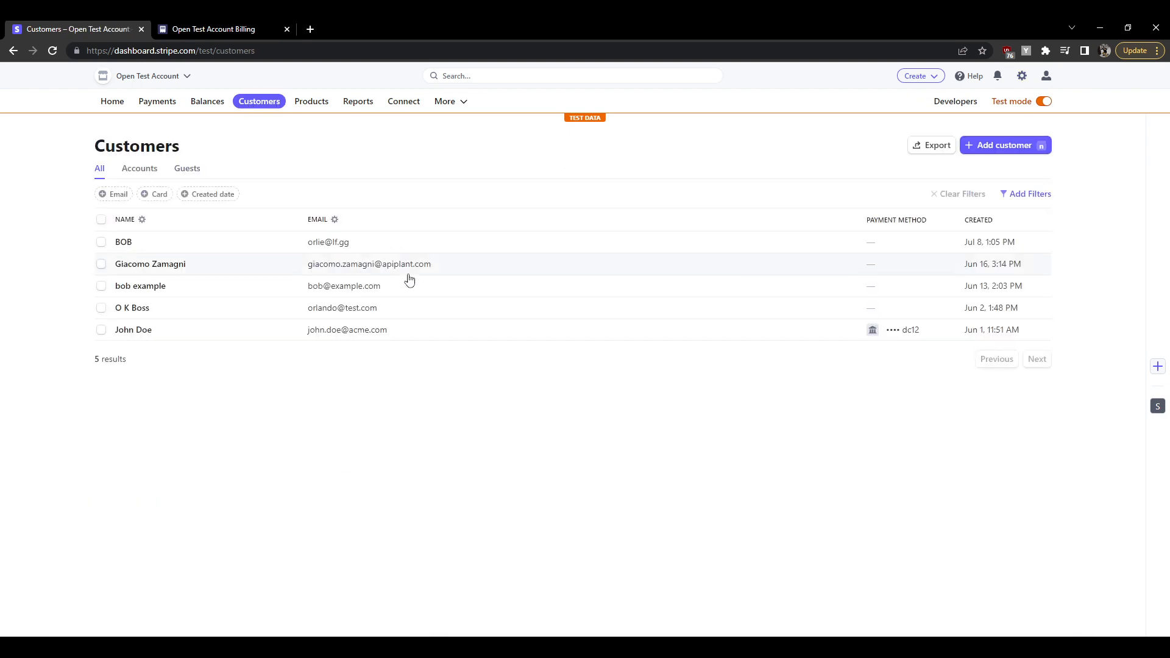
pyautogui.hotkey('ctrl', '+')
pyautogui.hotkey('ctrl', '+')
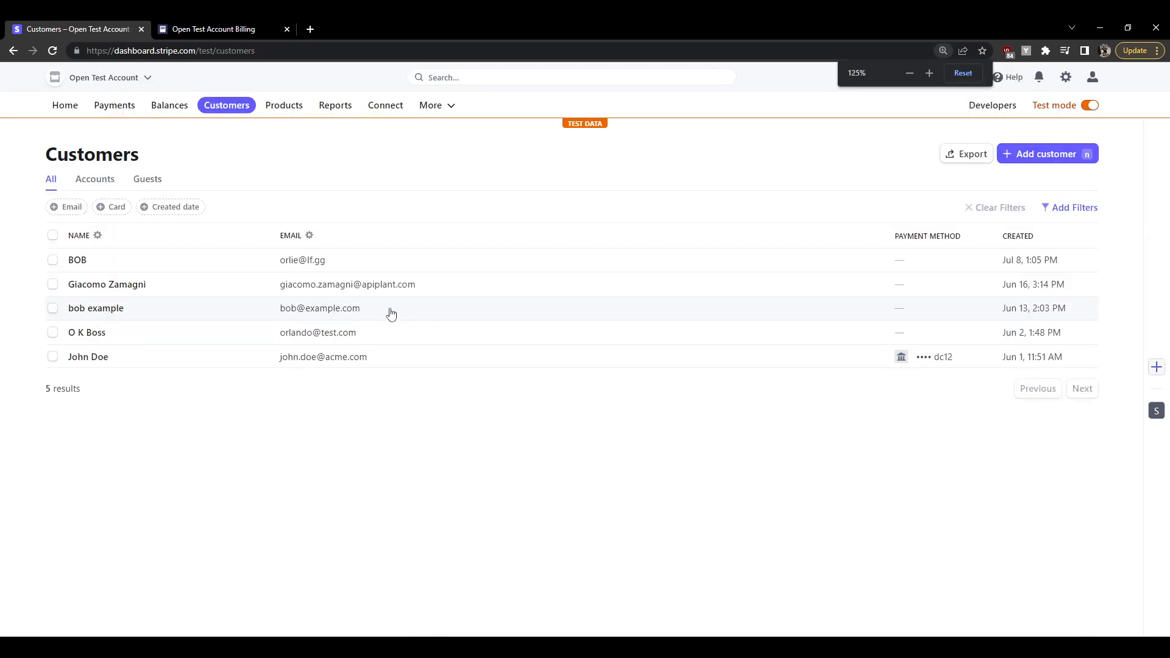
pyautogui.hotkey('ctrl', '+')
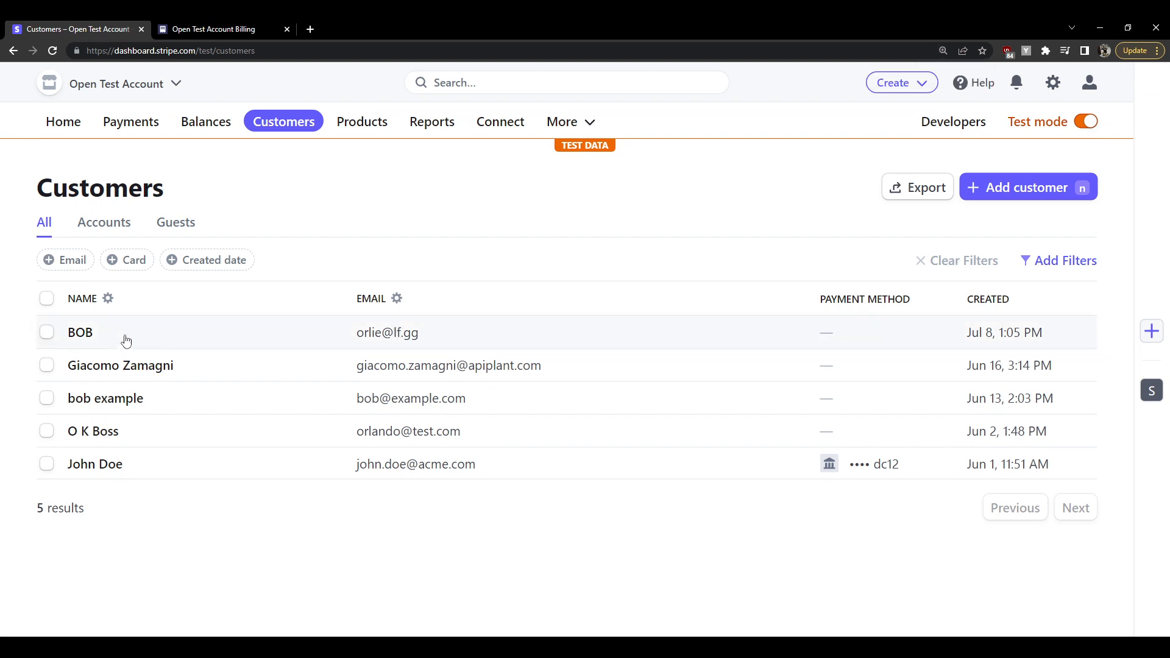
pyautogui.click(160, 334)
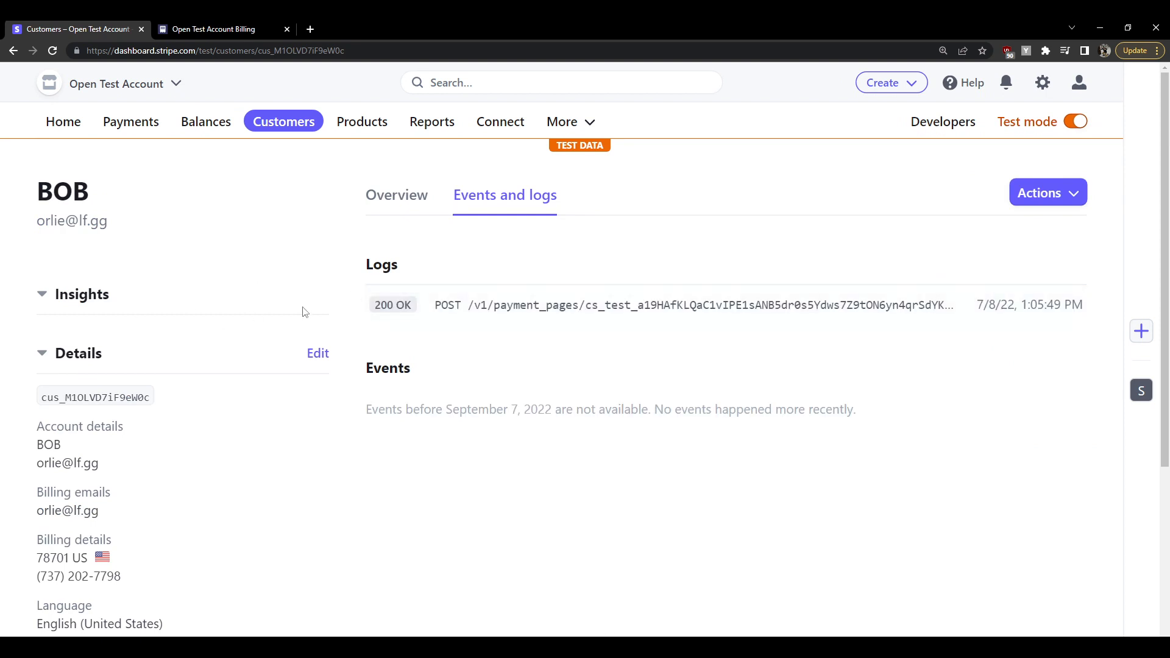
pyautogui.hotkey('ctrl', '-')
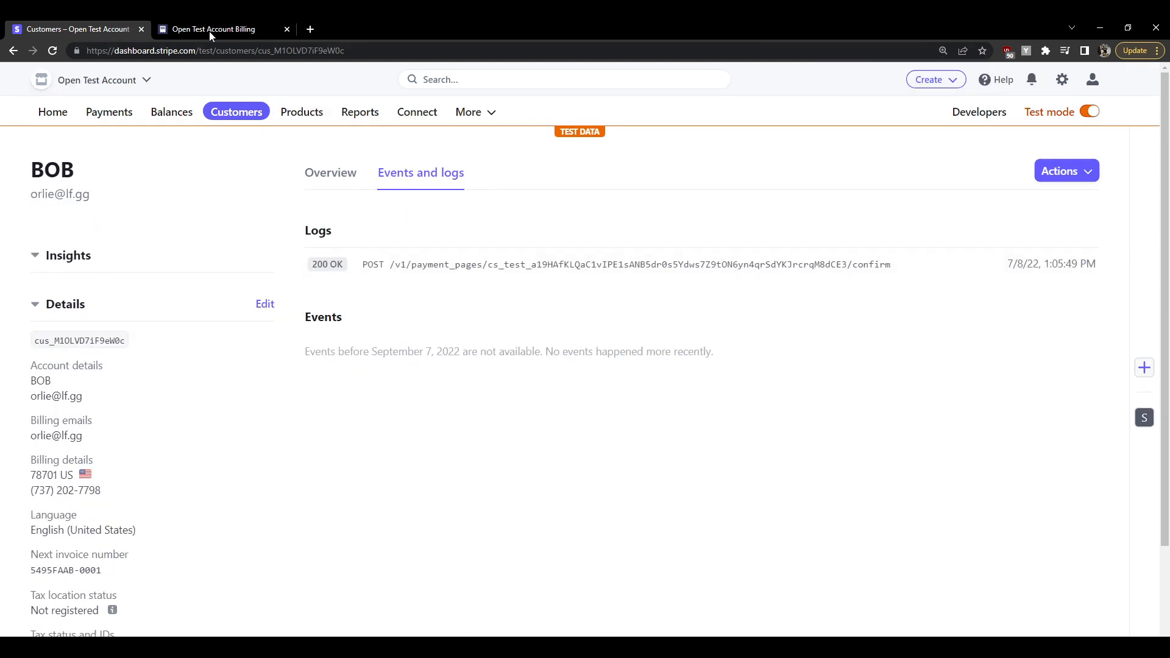
pyautogui.click(227, 34)
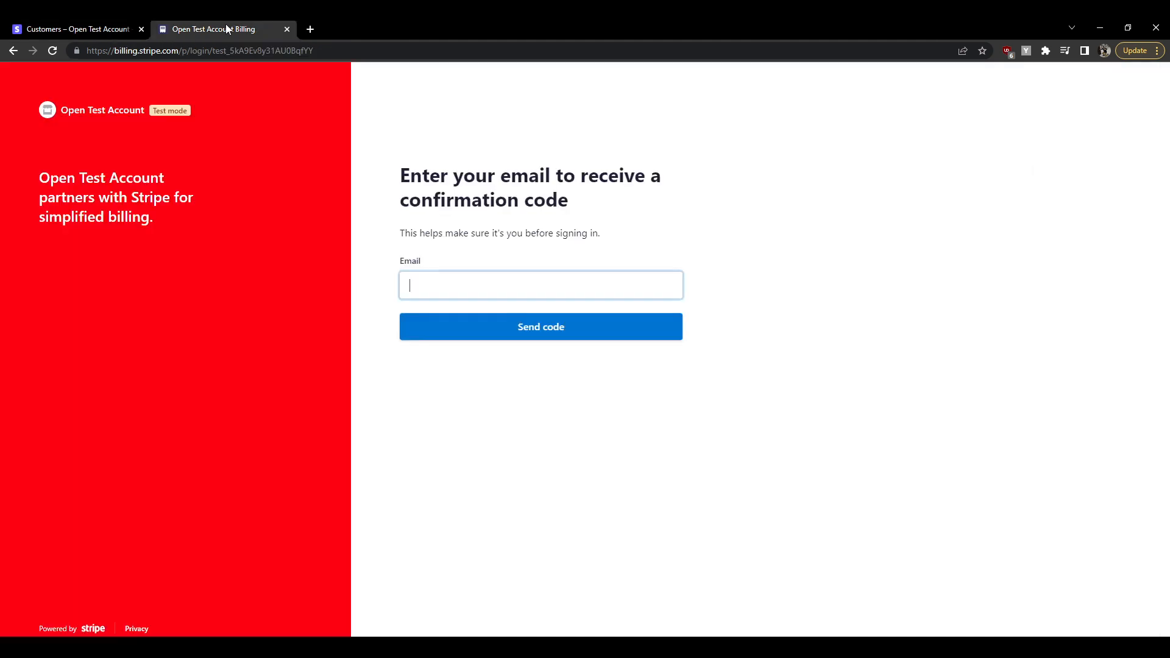
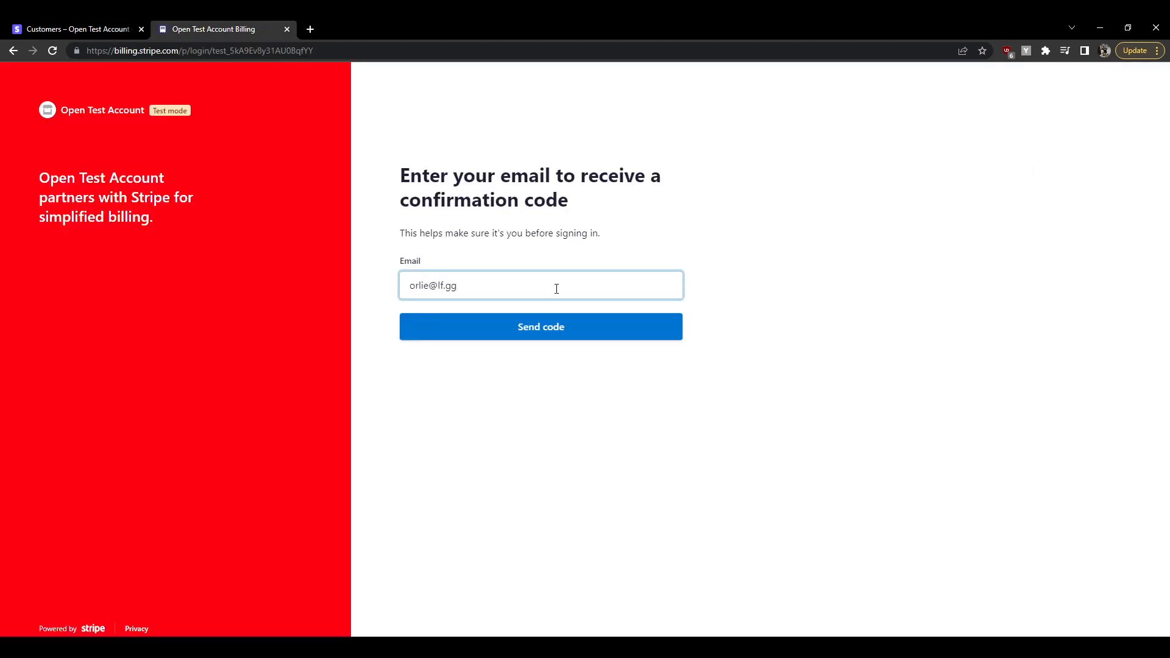
# Sign in to the portal with the test customer's e-mail and the pasted confirmation code
pyautogui.click(571, 333)
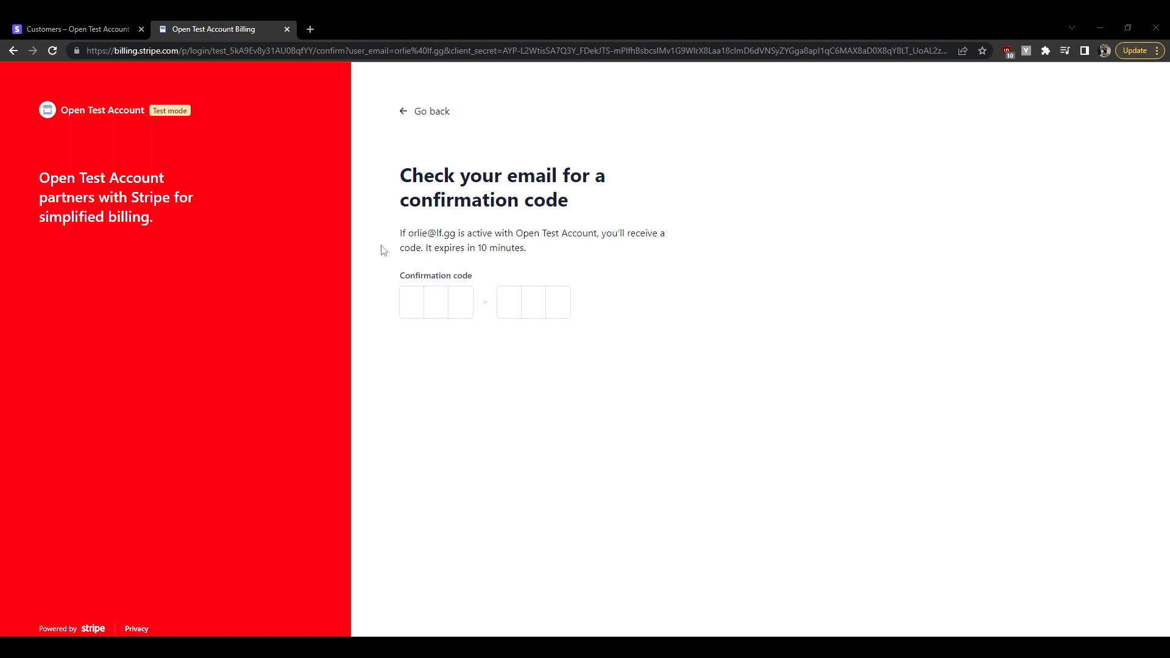
pyautogui.click(407, 301)
pyautogui.hotkey('ctrl', 'v')
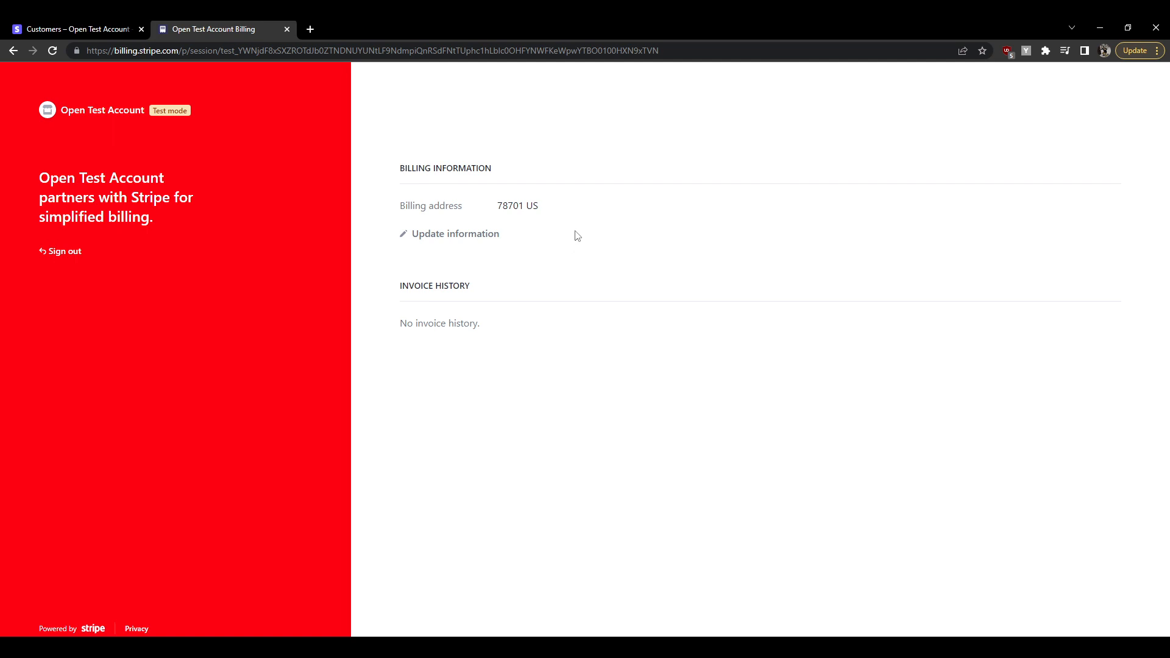
pyautogui.click(93, 26)
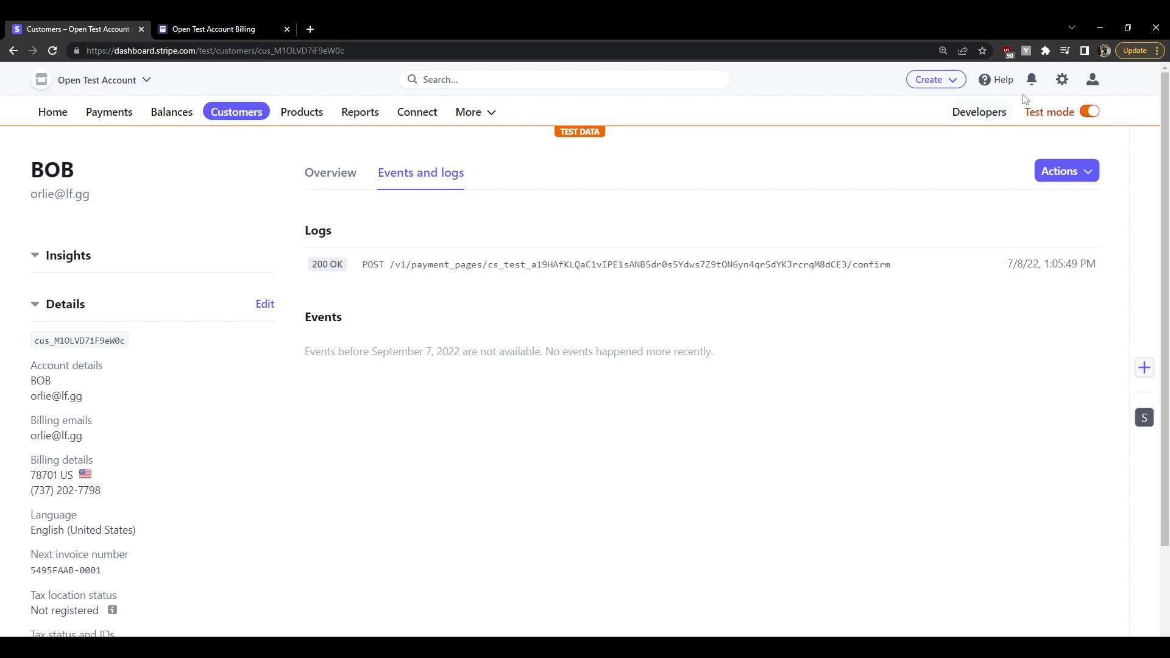
# Reopen Customer portal settings and expand the invoice and Customer information sections
pyautogui.click(1062, 79)
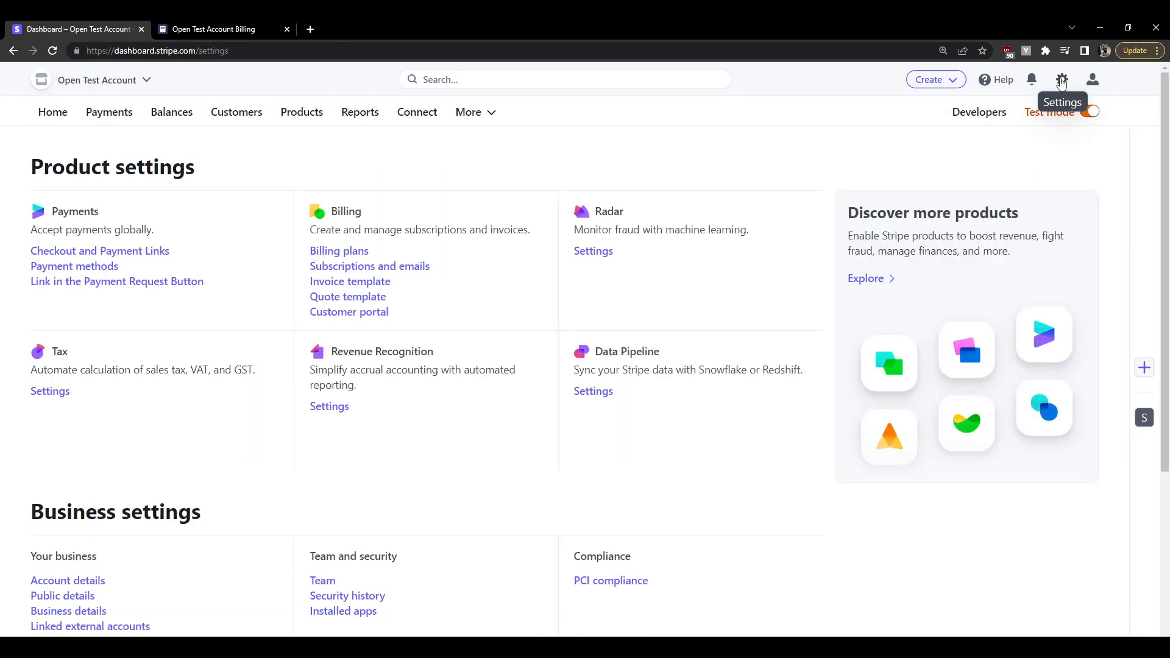
pyautogui.click(366, 313)
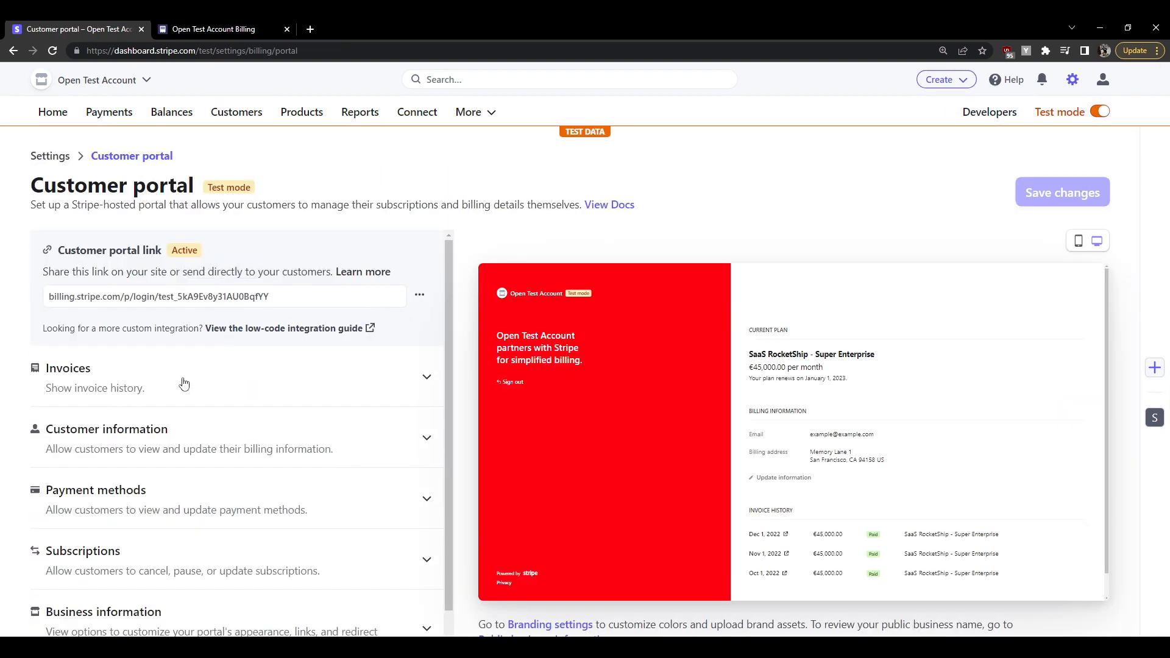
pyautogui.click(303, 374)
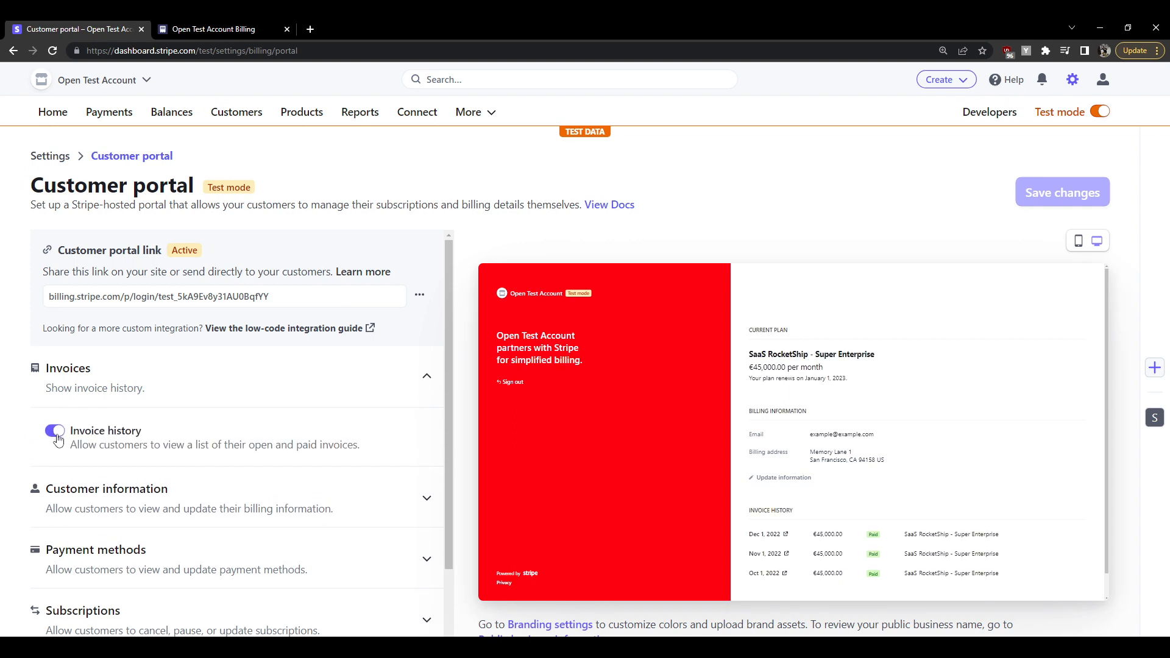
pyautogui.click(139, 495)
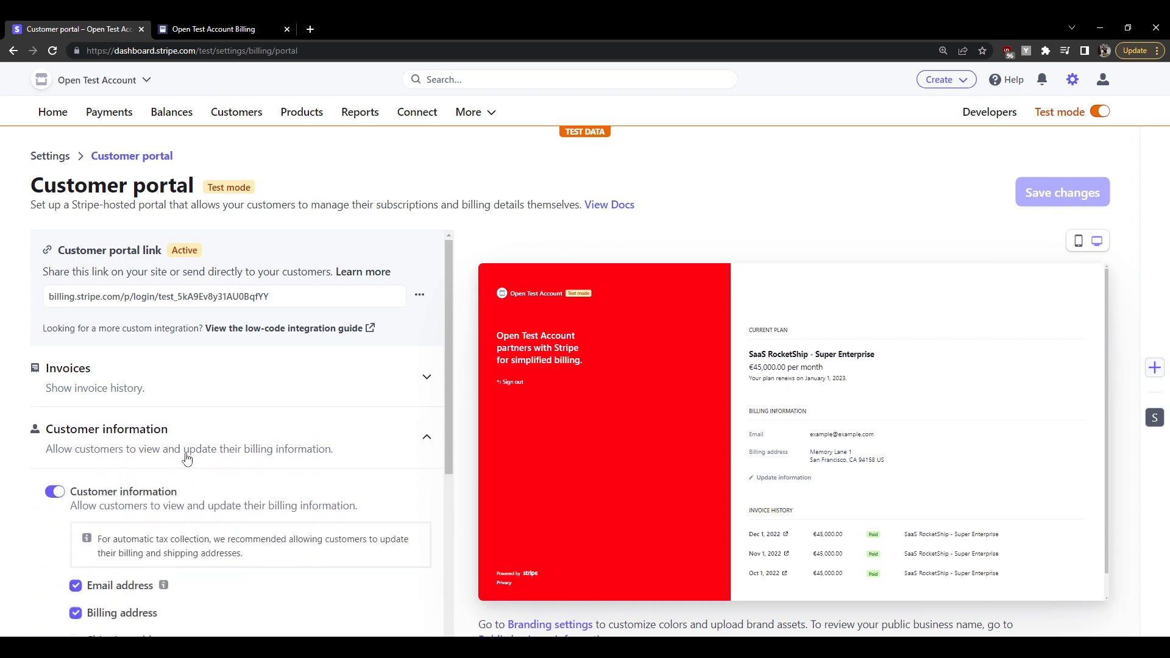
pyautogui.scroll(-2, 182, 309)
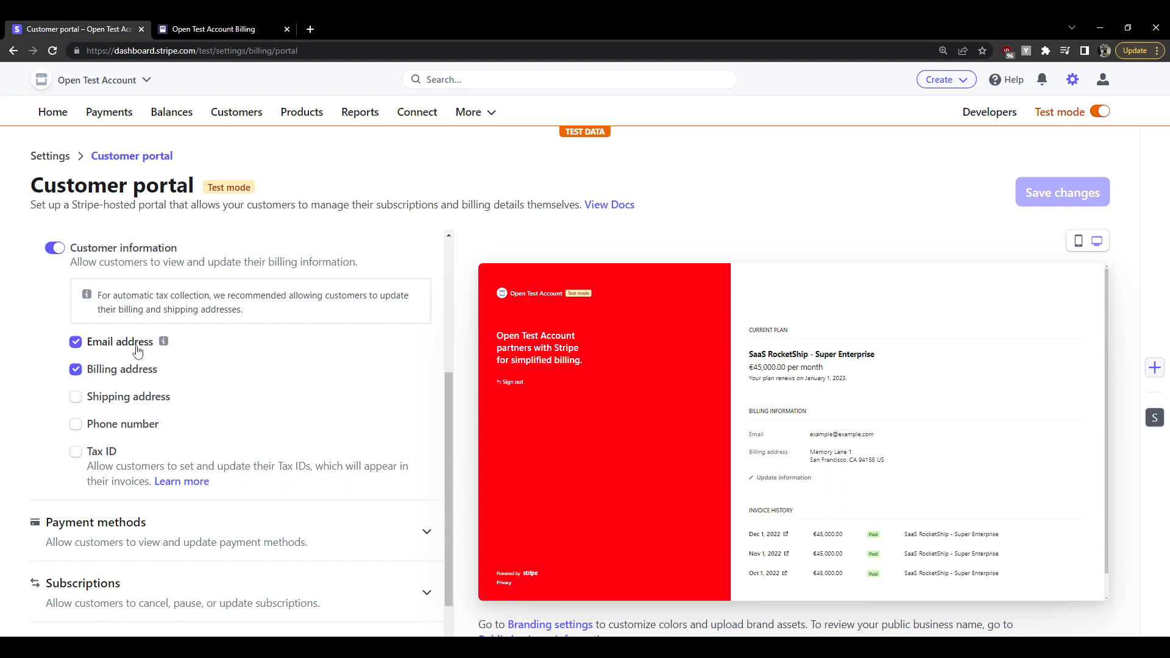
# Limit editable customer information to email address and phone number, with billing and shipping address off
pyautogui.click(128, 401)
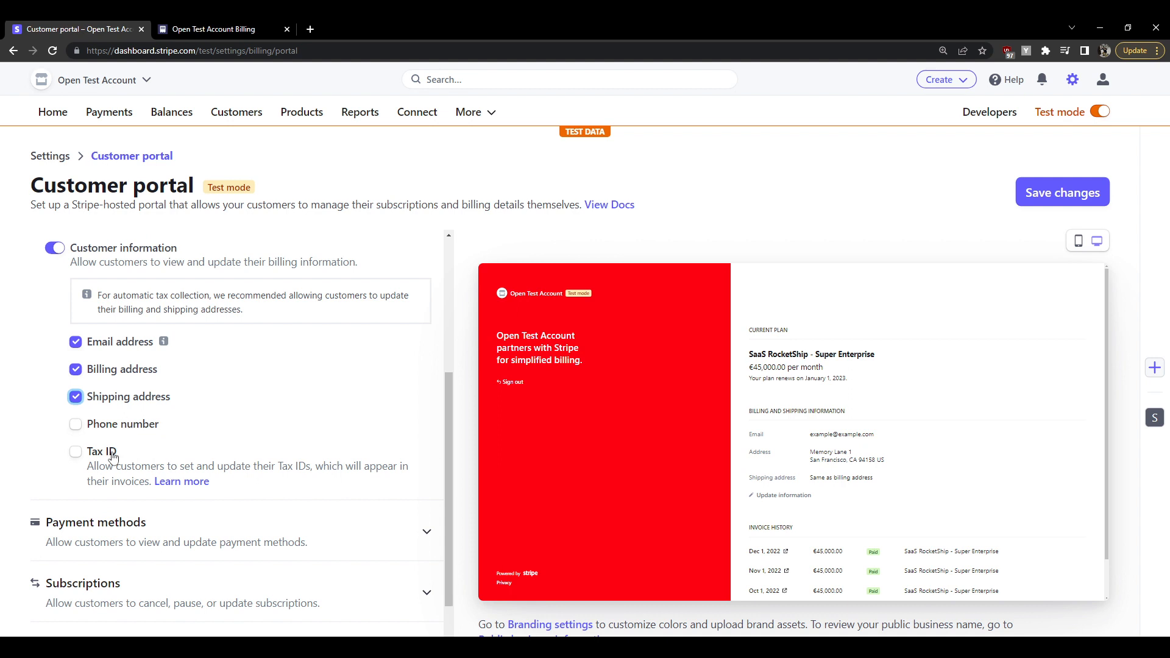
pyautogui.click(104, 398)
pyautogui.click(125, 376)
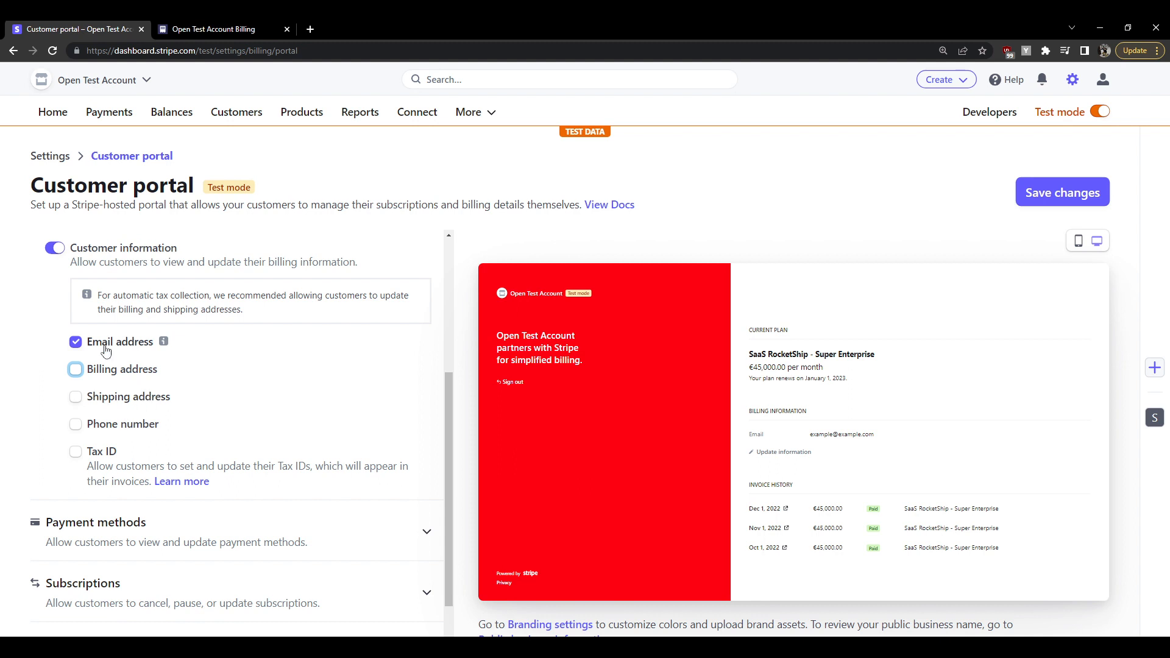
pyautogui.click(121, 426)
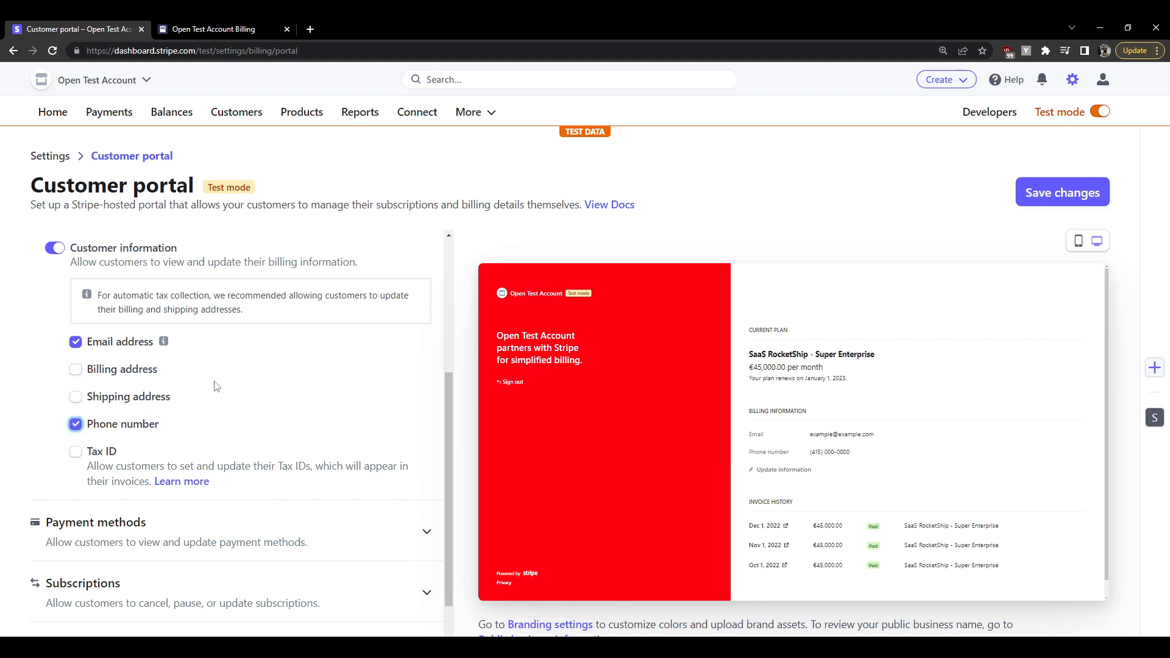
pyautogui.scroll(-1, 206, 373)
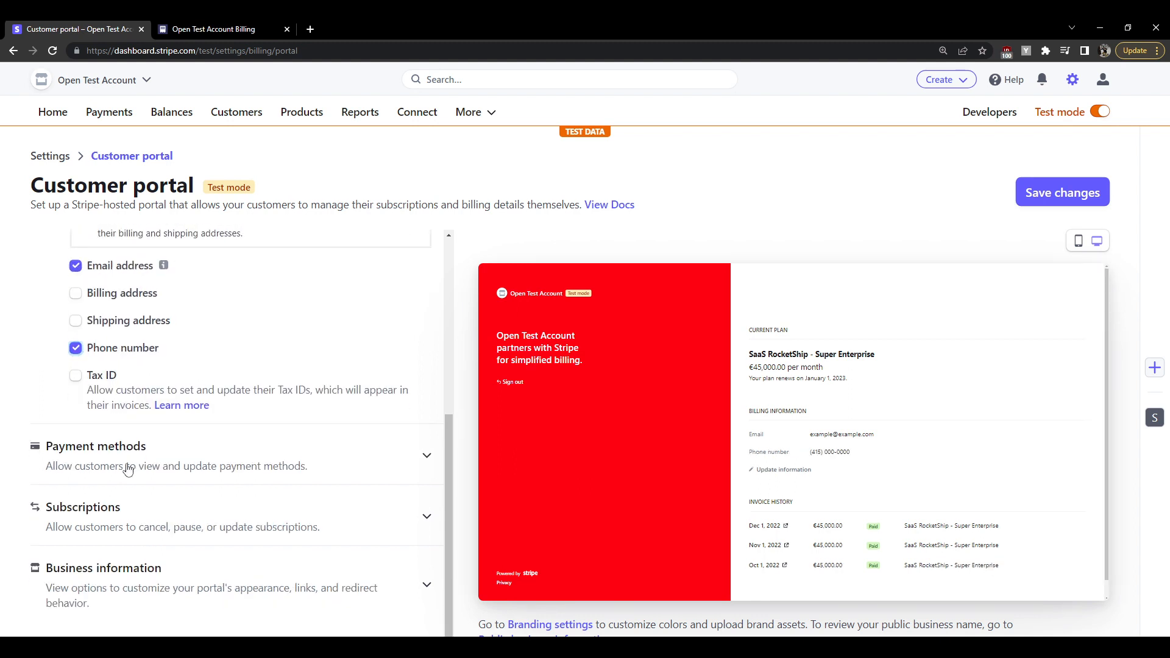
pyautogui.click(189, 430)
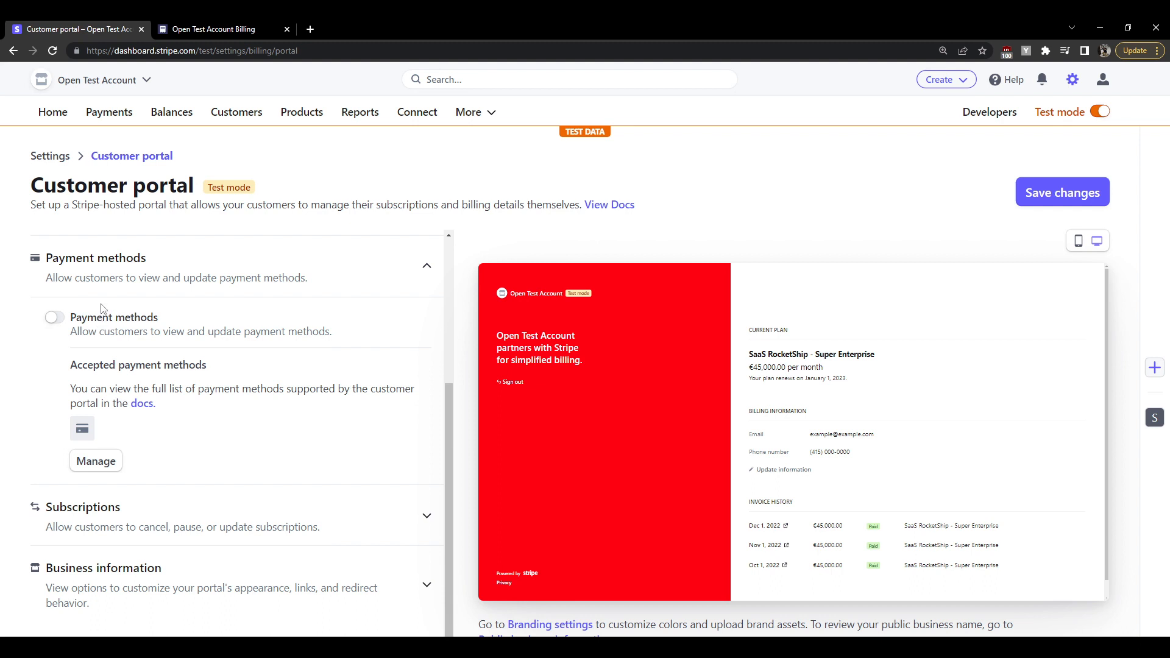
# Enable payment method management in the portal and review which methods are on for No platform
pyautogui.click(55, 320)
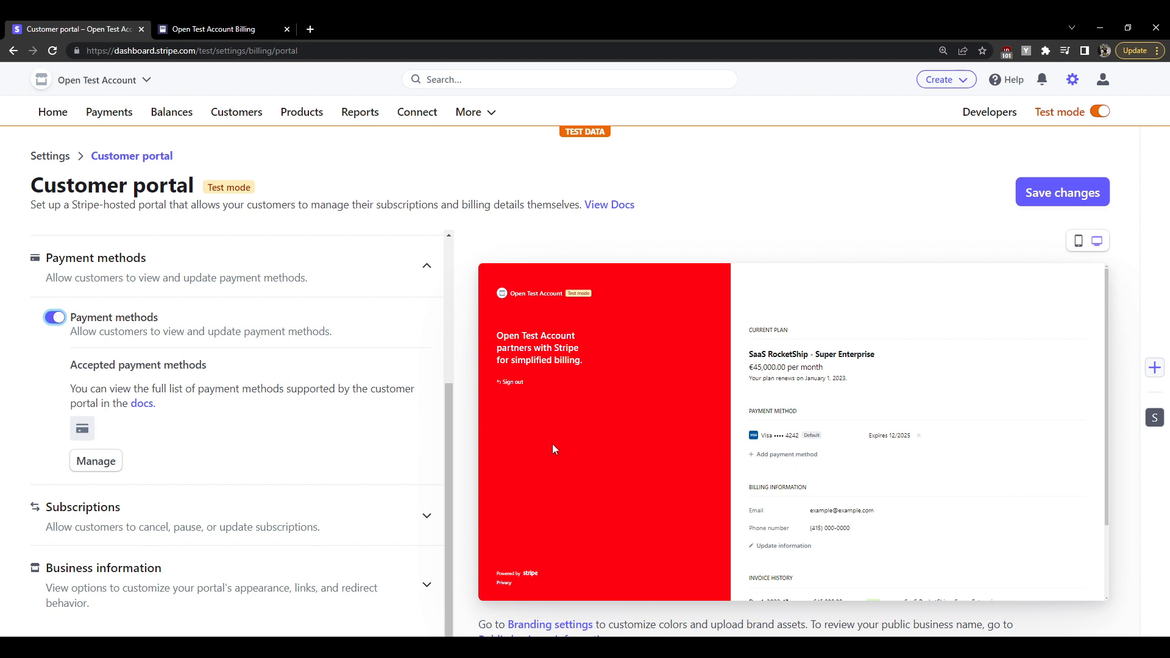
pyautogui.click(101, 465)
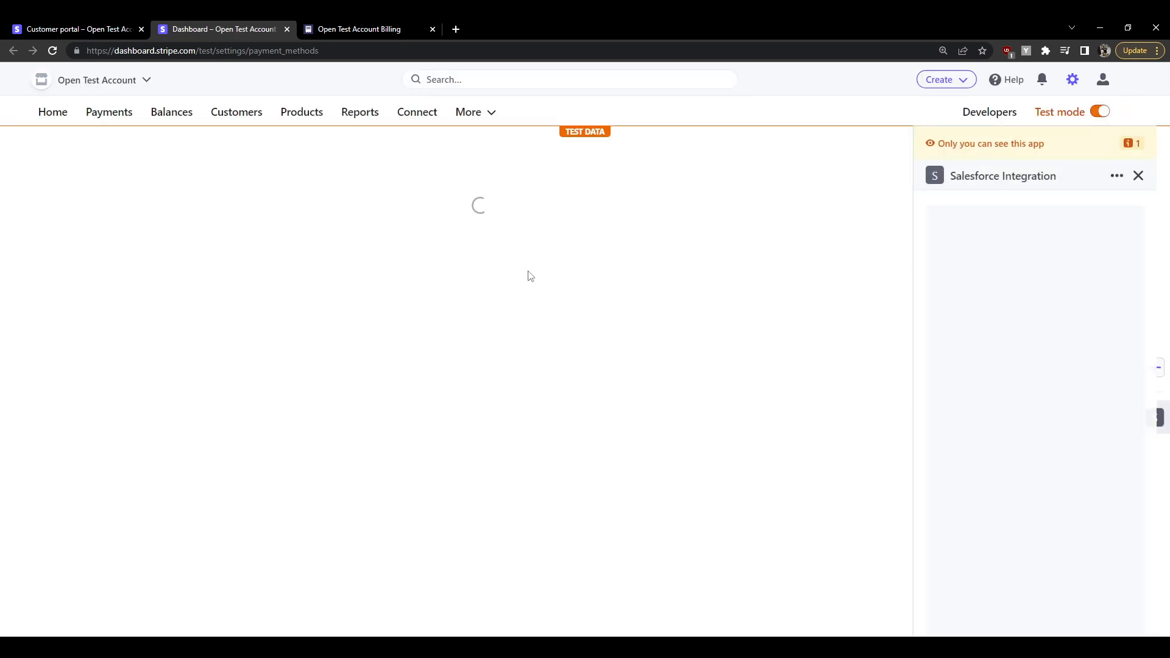
pyautogui.click(1120, 177)
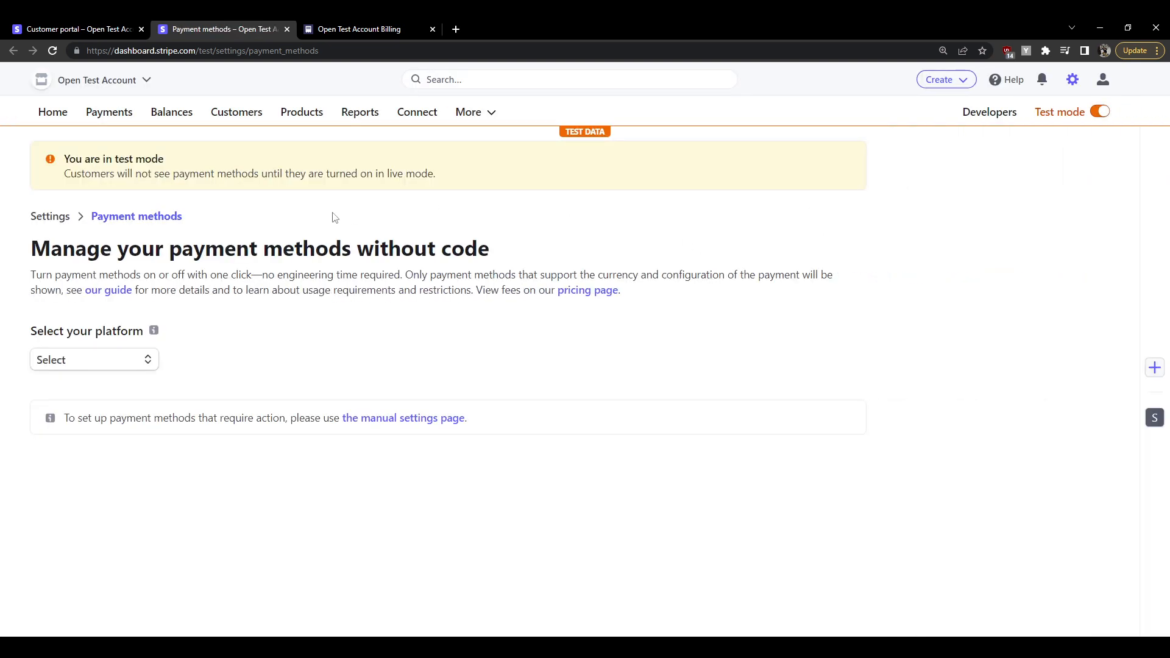
pyautogui.click(116, 361)
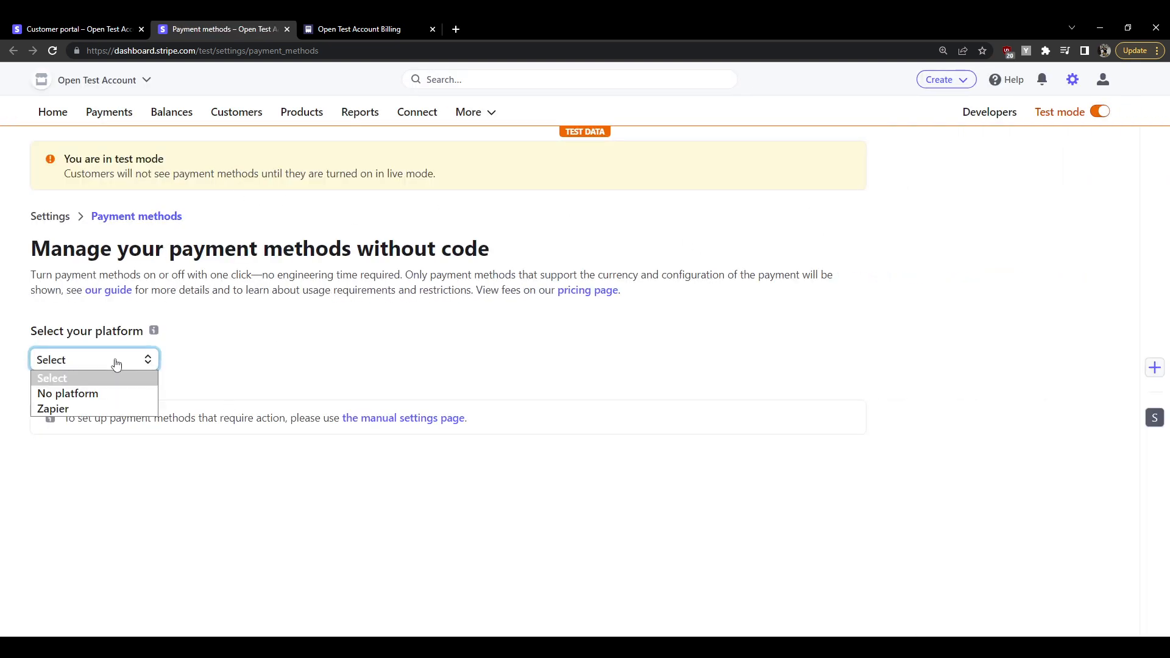
pyautogui.click(108, 400)
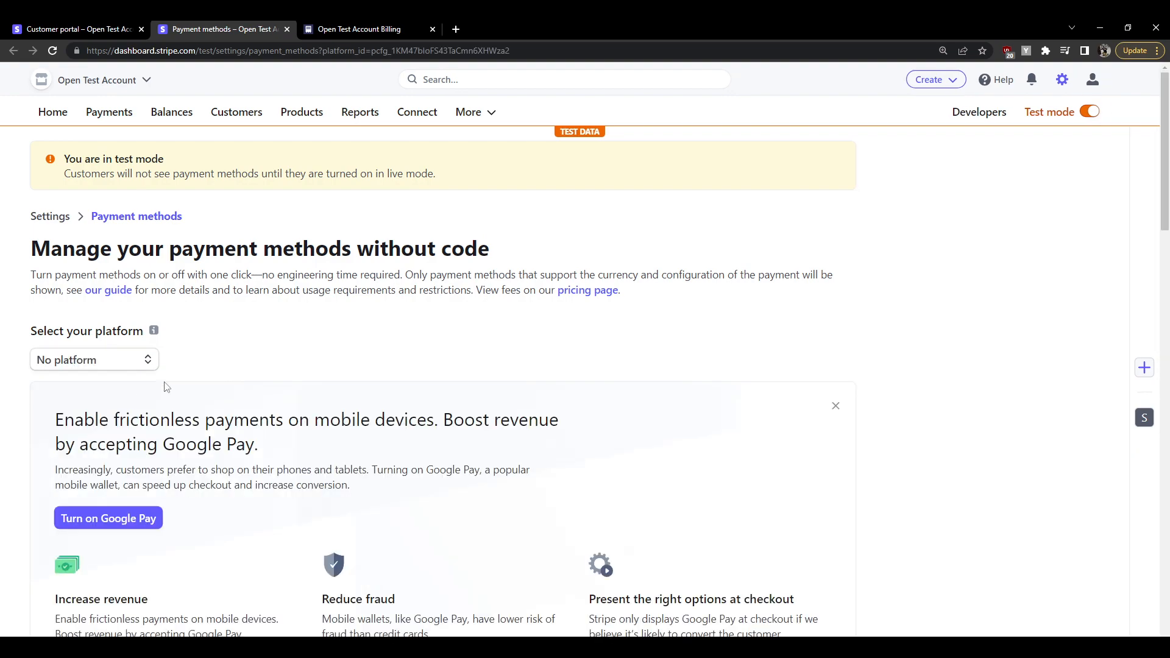
pyautogui.scroll(-8, 268, 434)
pyautogui.scroll(-18, 256, 481)
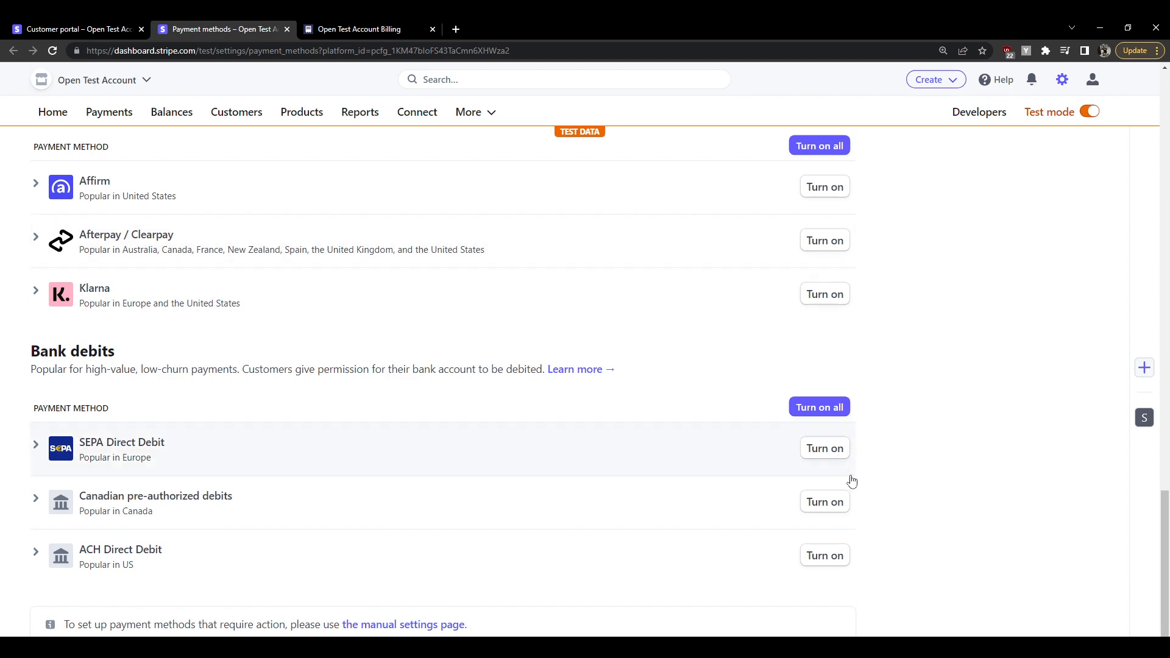
pyautogui.scroll(6, 504, 423)
pyautogui.scroll(10, 479, 420)
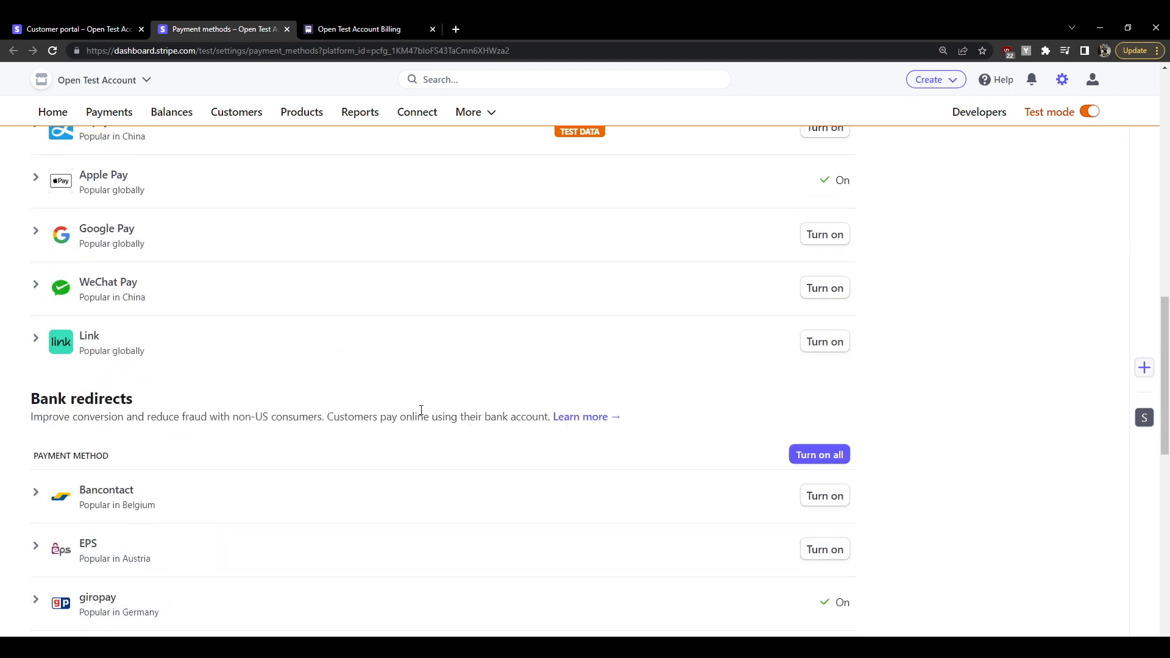
pyautogui.click(287, 30)
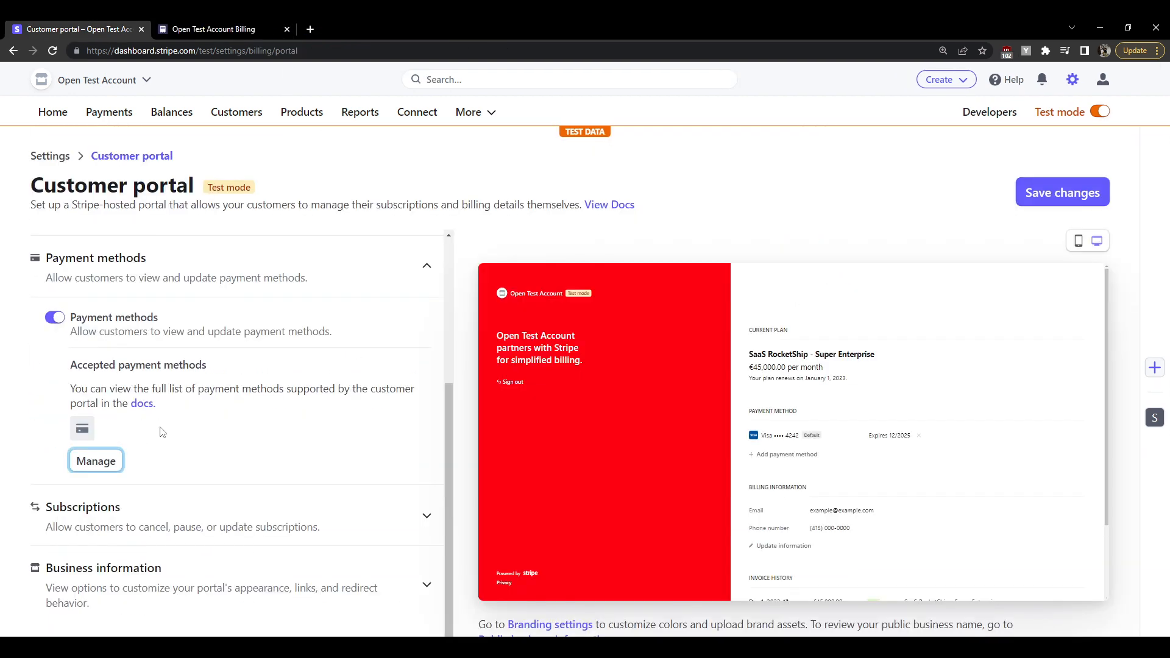
# Keep payment methods enabled and try the Switch plans and Update quantities subscription toggles
pyautogui.click(54, 319)
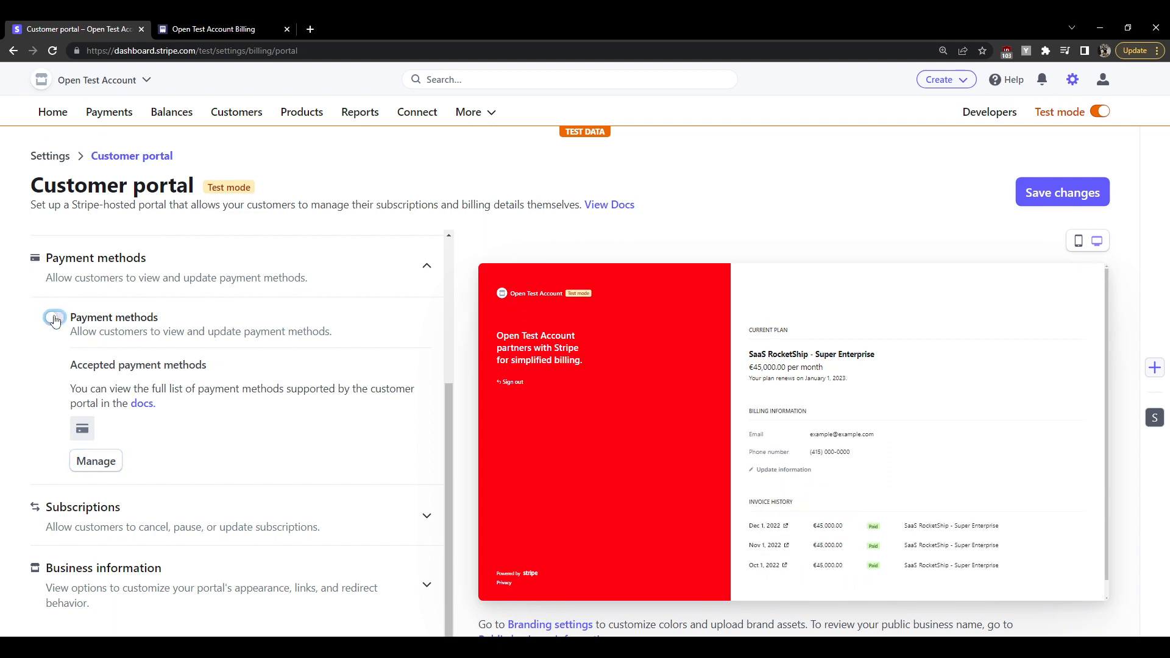
pyautogui.click(55, 318)
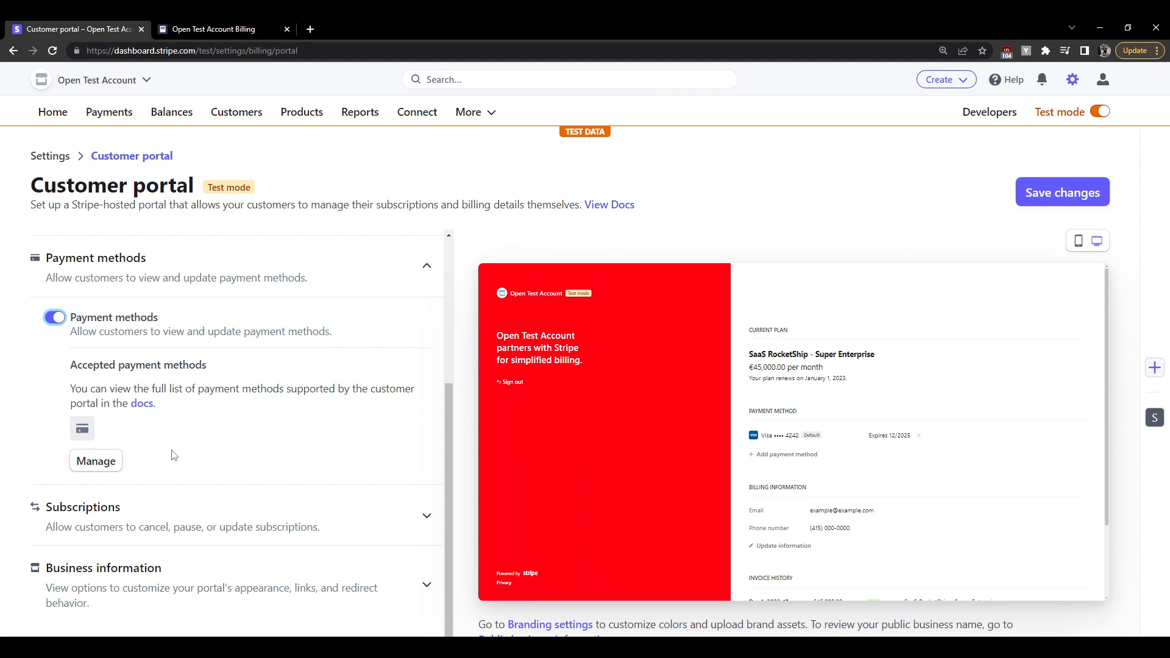
pyautogui.click(147, 516)
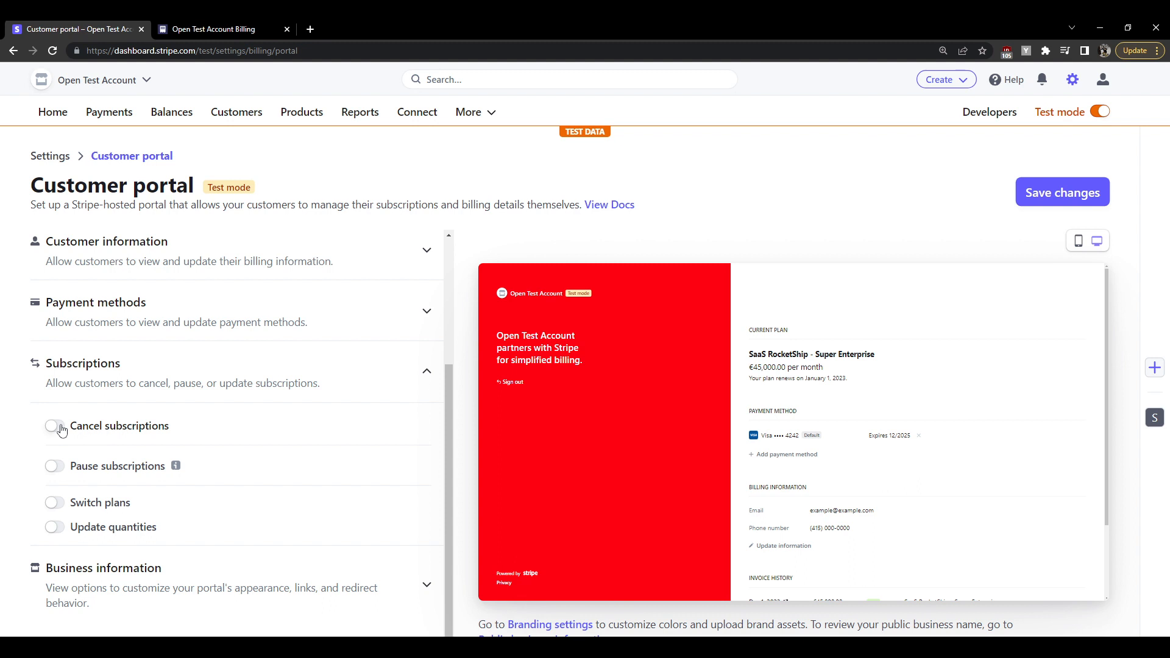
pyautogui.click(60, 508)
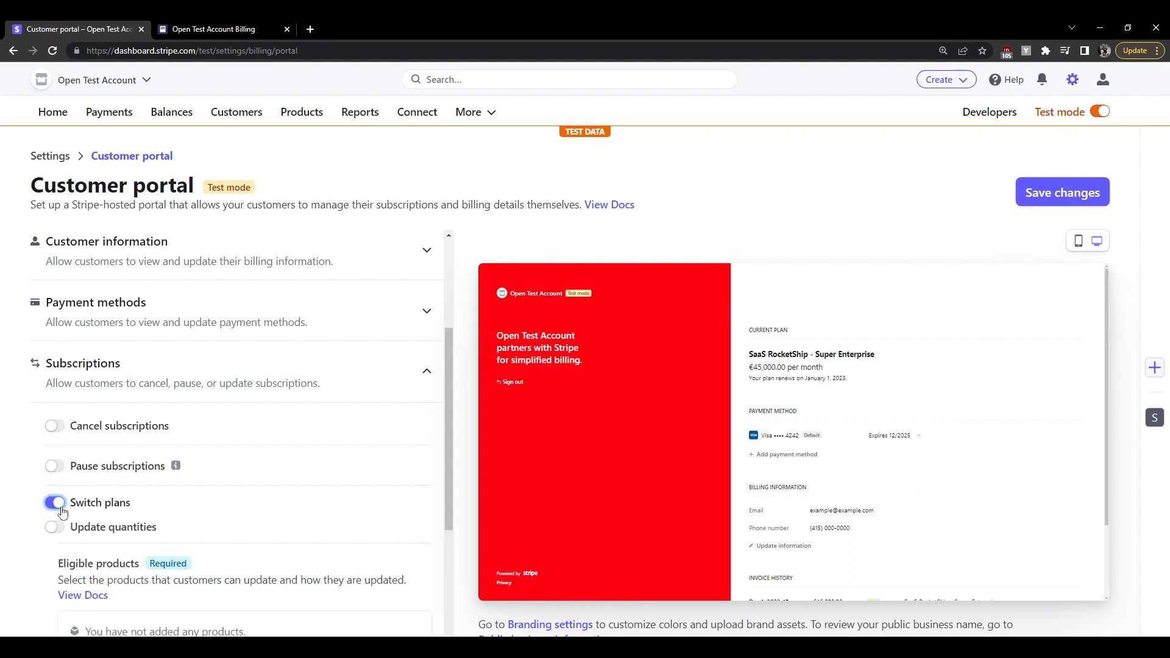
pyautogui.scroll(-3, 100, 508)
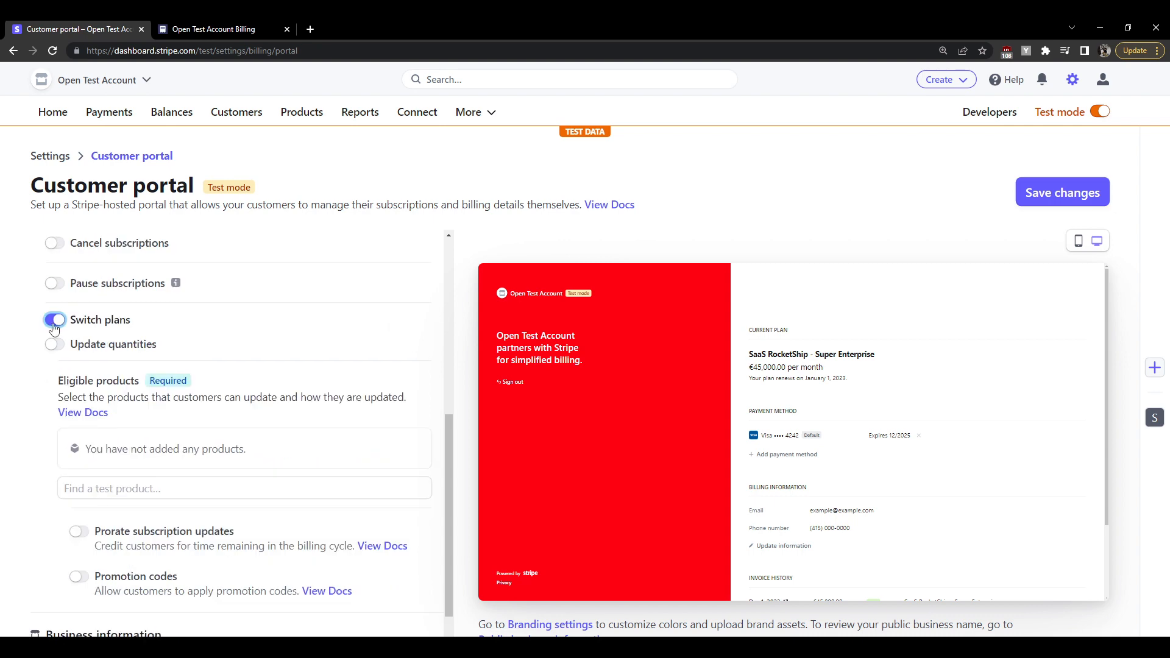
pyautogui.scroll(3, 48, 352)
pyautogui.click(54, 526)
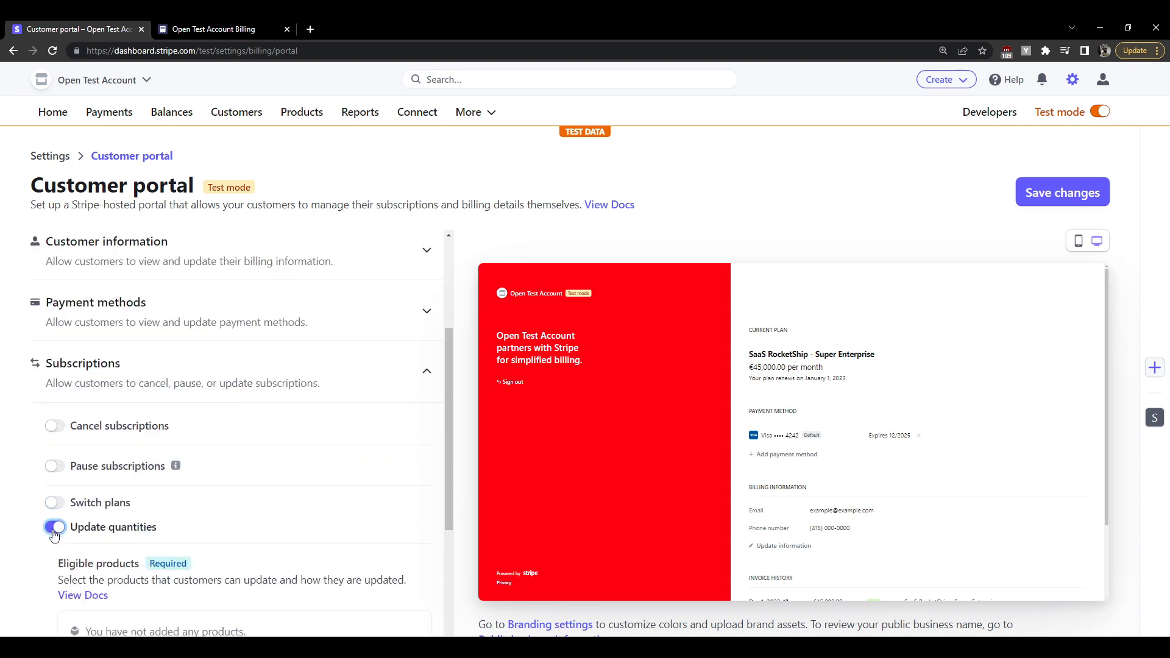
pyautogui.scroll(-4, 145, 488)
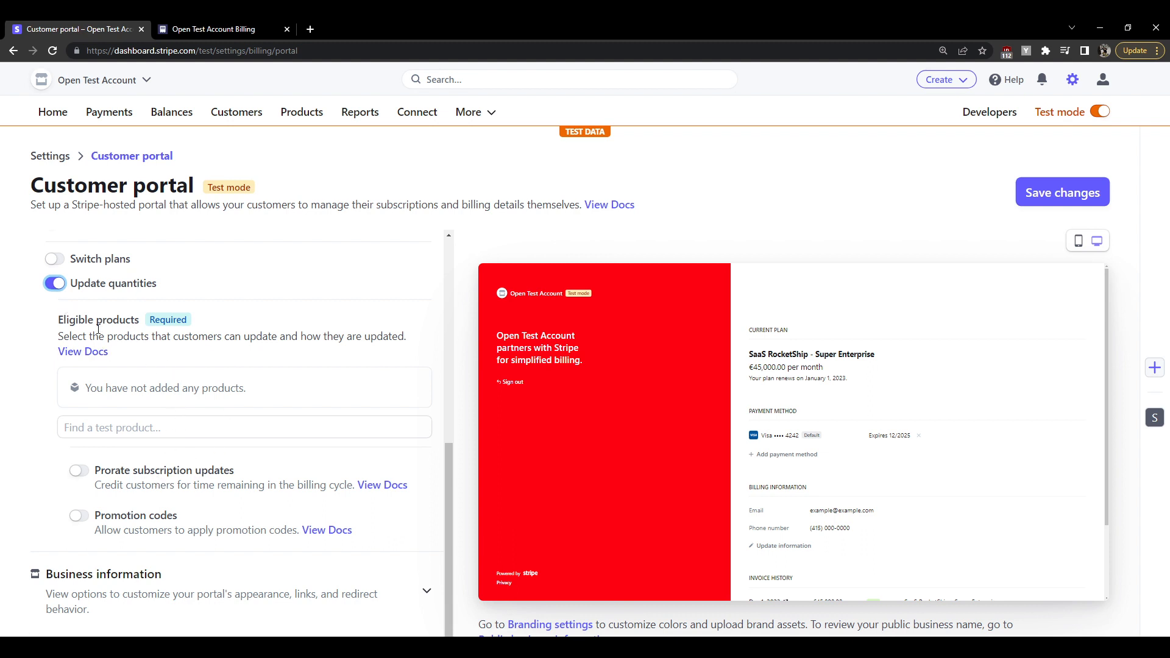
# Leave both Switch plans and Update quantities turned off under Subscriptions
pyautogui.click(55, 286)
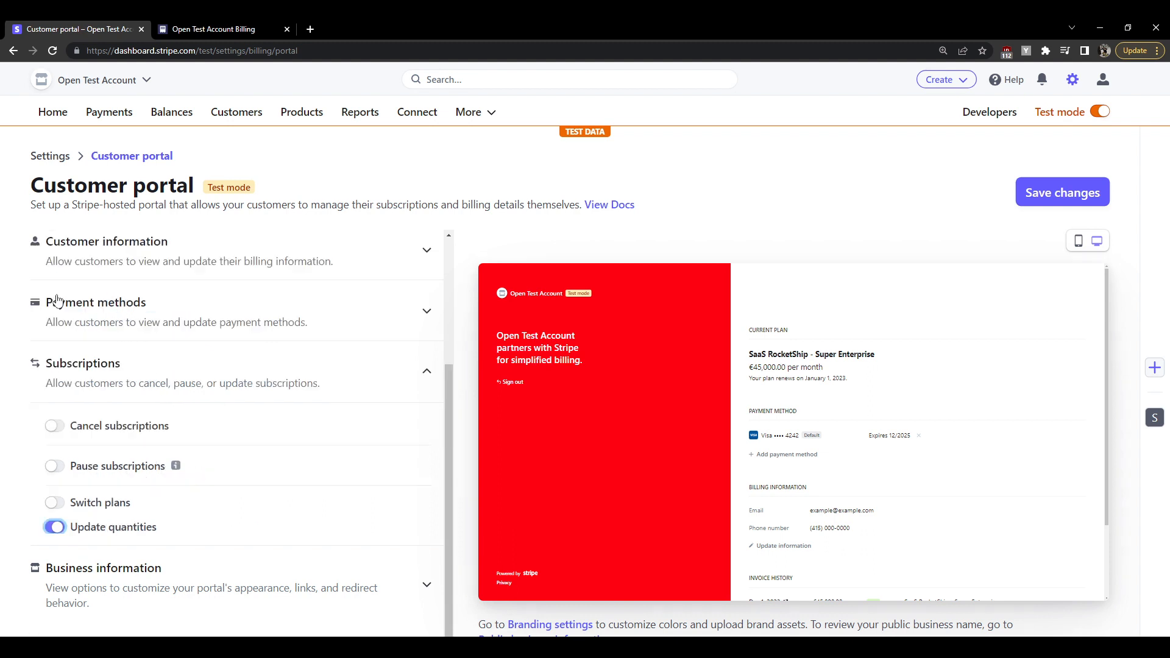
pyautogui.click(55, 502)
pyautogui.scroll(-3, 168, 545)
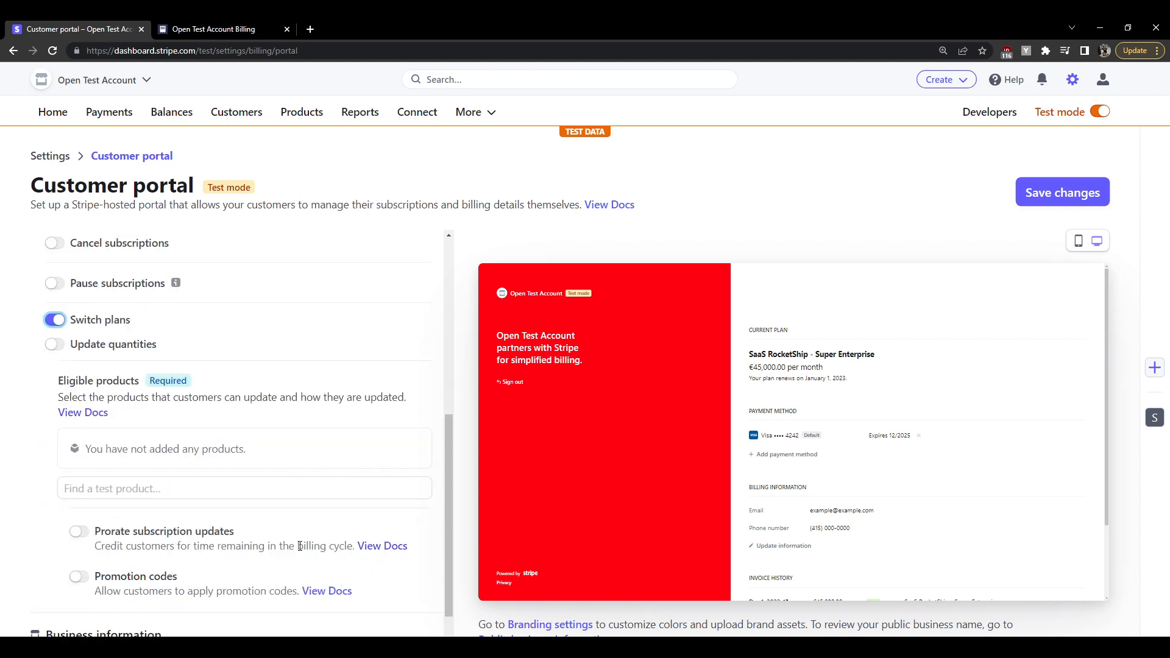
pyautogui.click(55, 320)
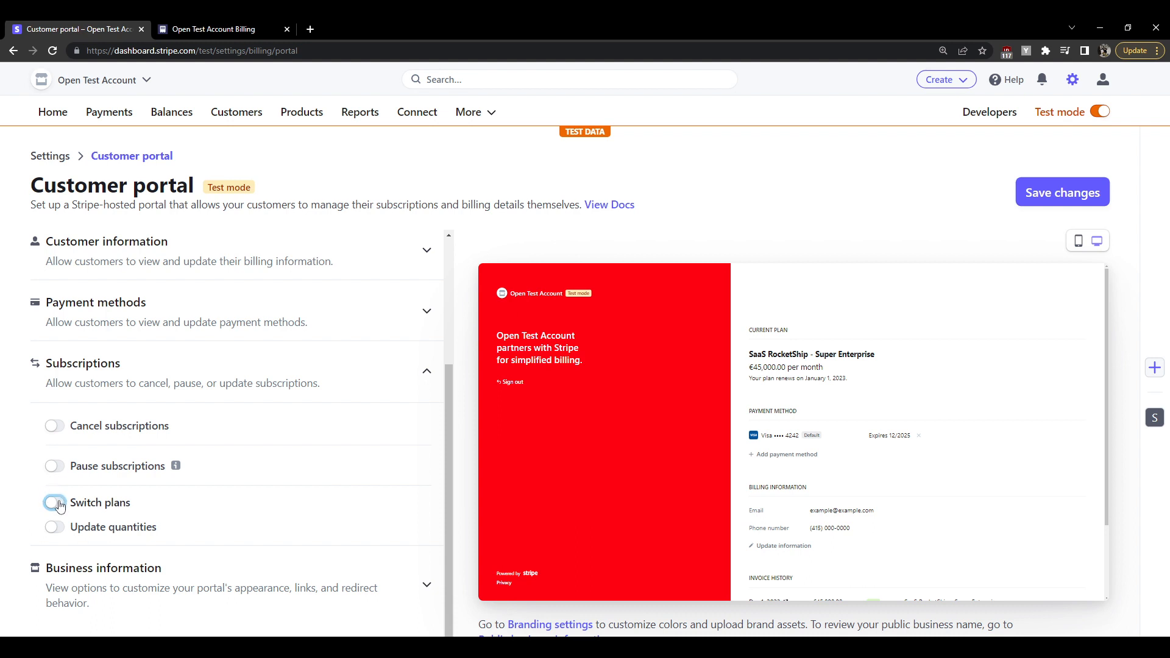
pyautogui.click(55, 526)
pyautogui.scroll(-4, 98, 515)
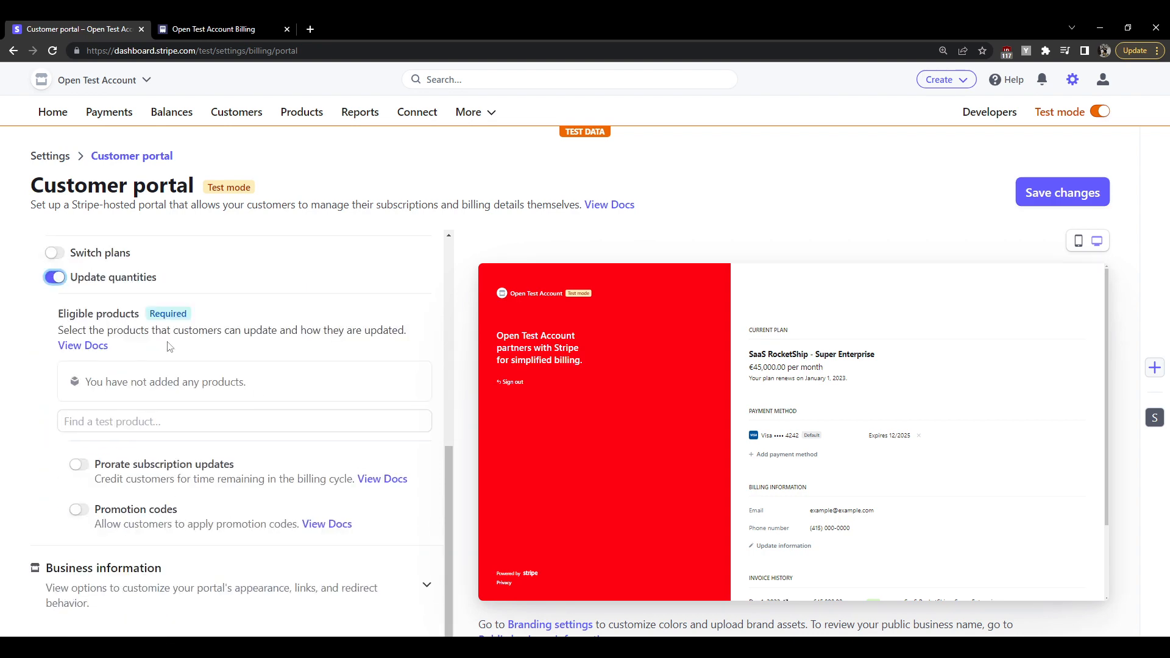
pyautogui.click(56, 252)
pyautogui.click(56, 278)
pyautogui.scroll(1, 73, 335)
pyautogui.scroll(3, 61, 384)
pyautogui.click(55, 502)
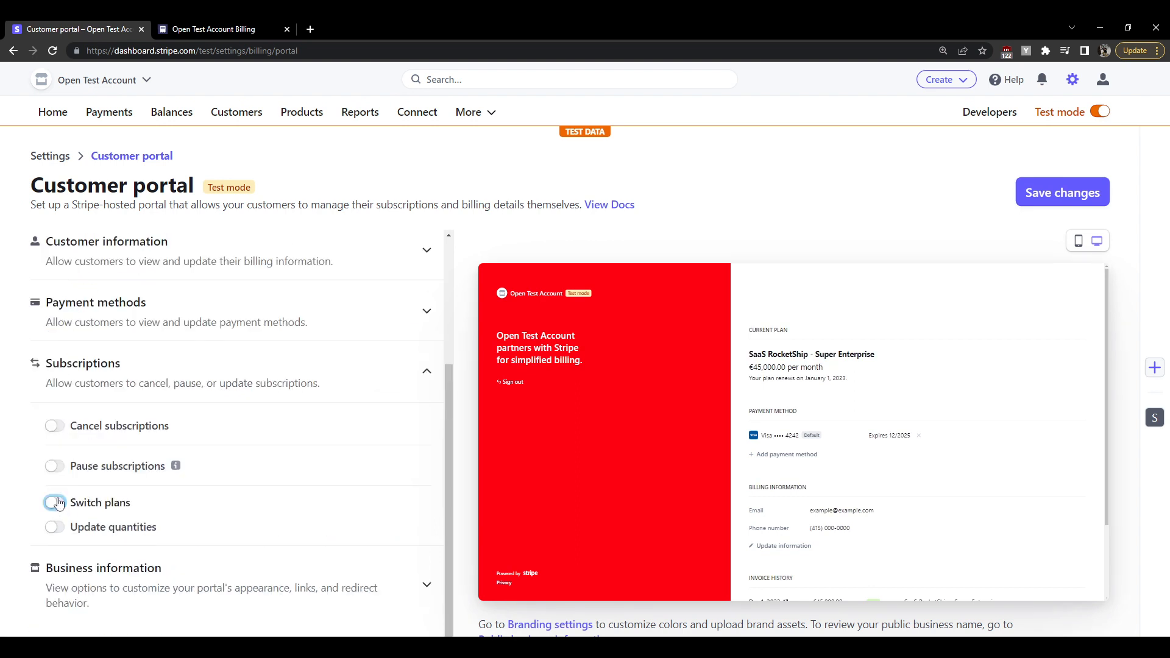
pyautogui.click(135, 580)
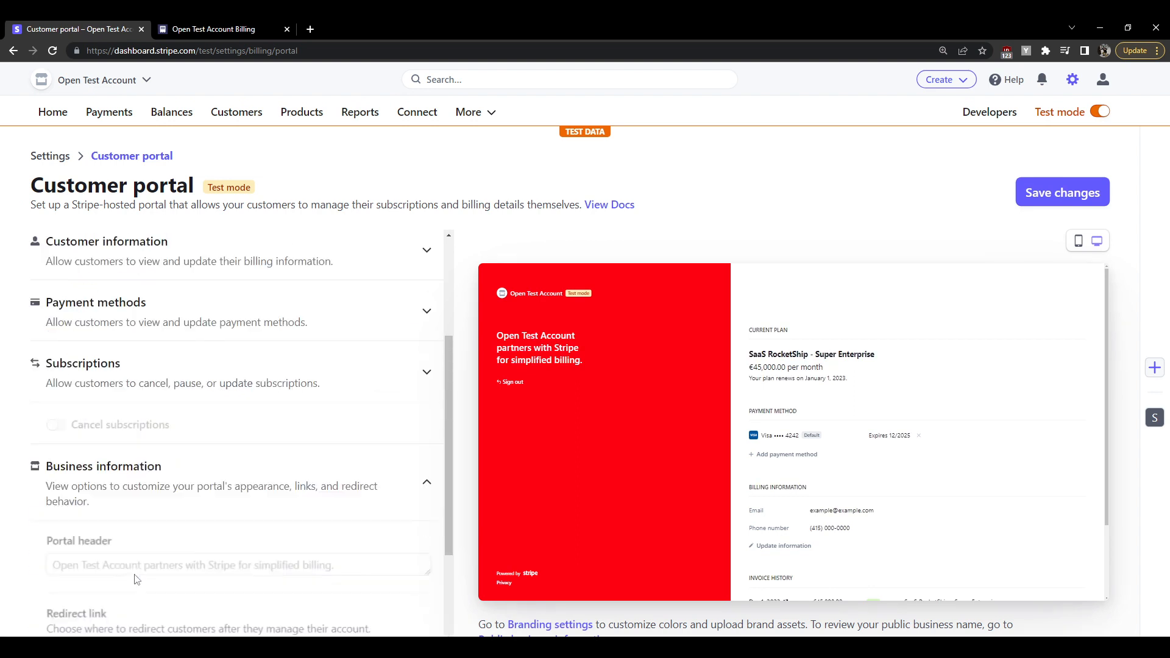
pyautogui.scroll(-3, 224, 468)
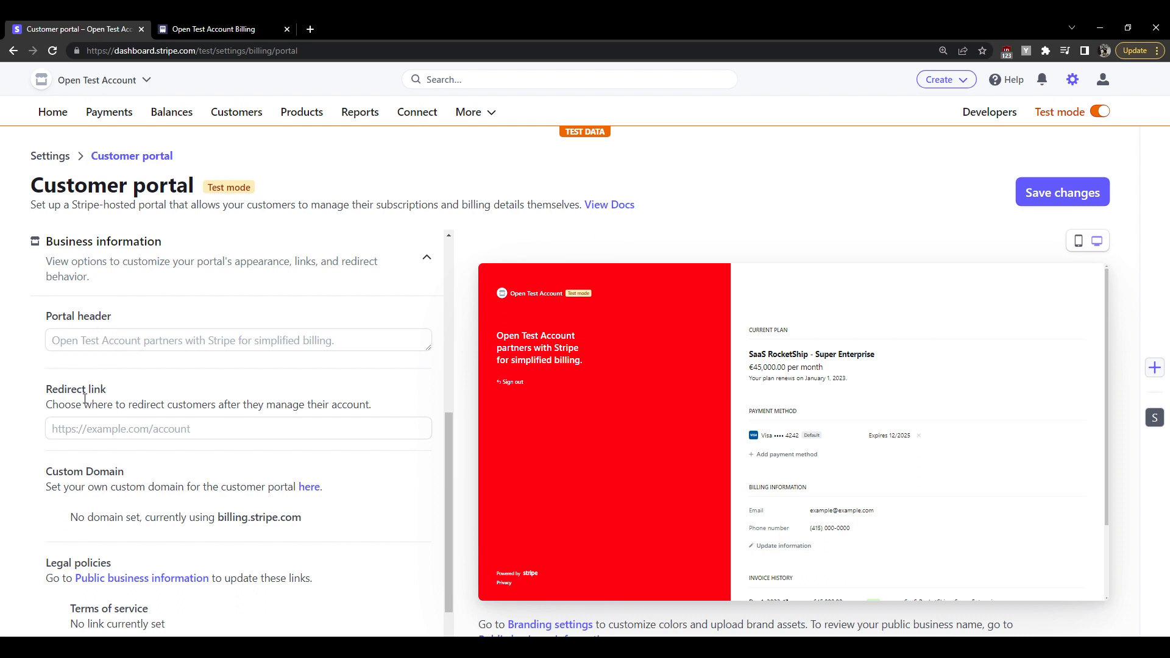
pyautogui.click(238, 430)
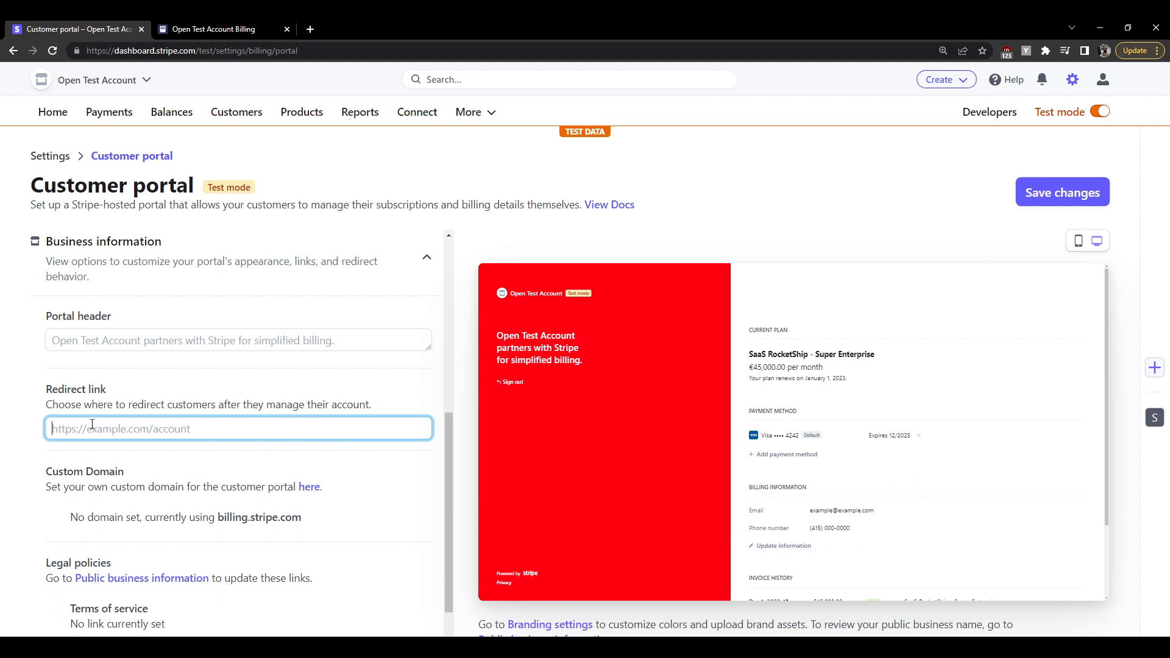
pyautogui.write('https')
pyautogui.write('://')
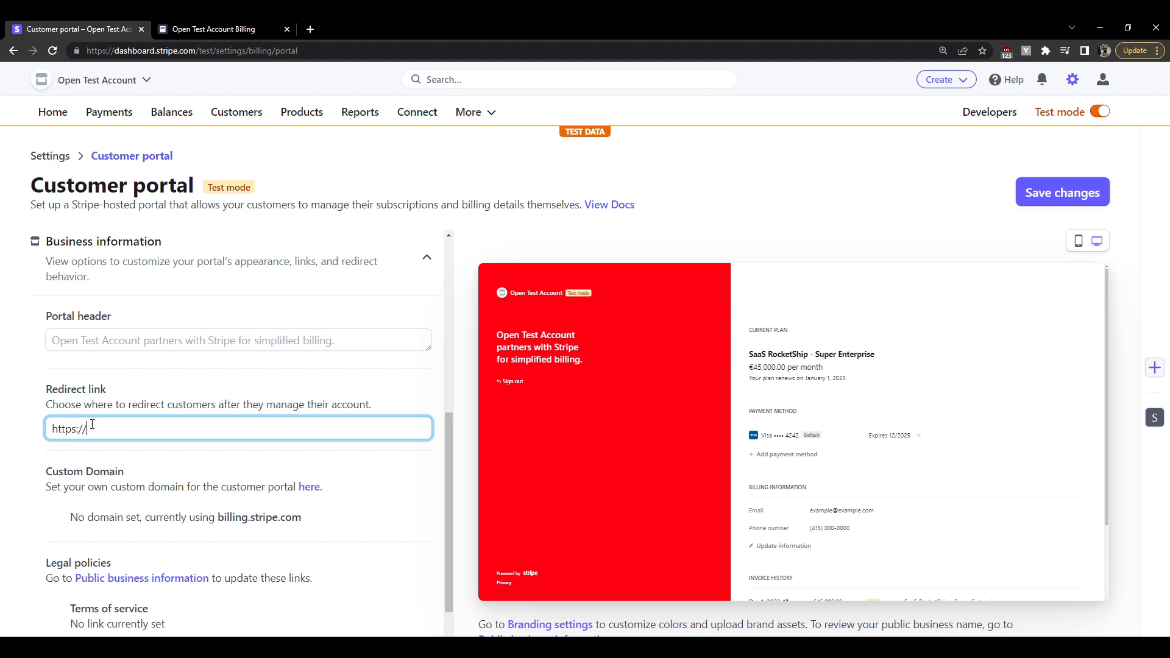
pyautogui.write('www.opensauce.it')
pyautogui.scroll(-2, 165, 390)
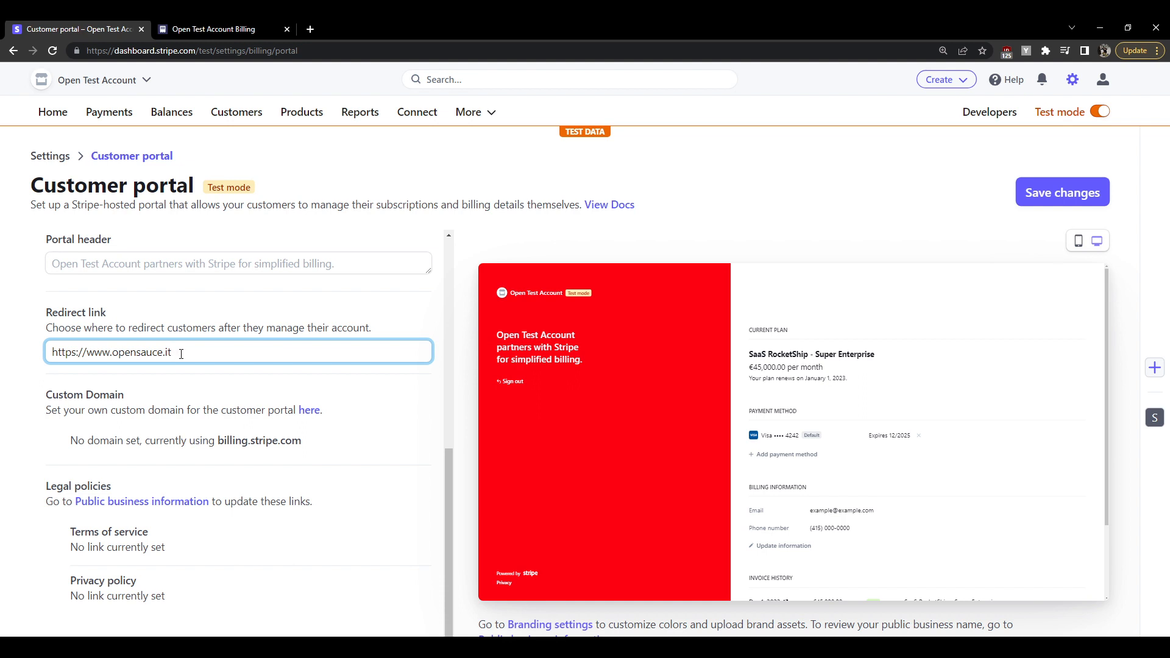
pyautogui.write('/about')
# Highlight the custom domain and missing terms link notes, then save the portal settings
pyautogui.moveTo(75, 410); pyautogui.dragTo(153, 411)
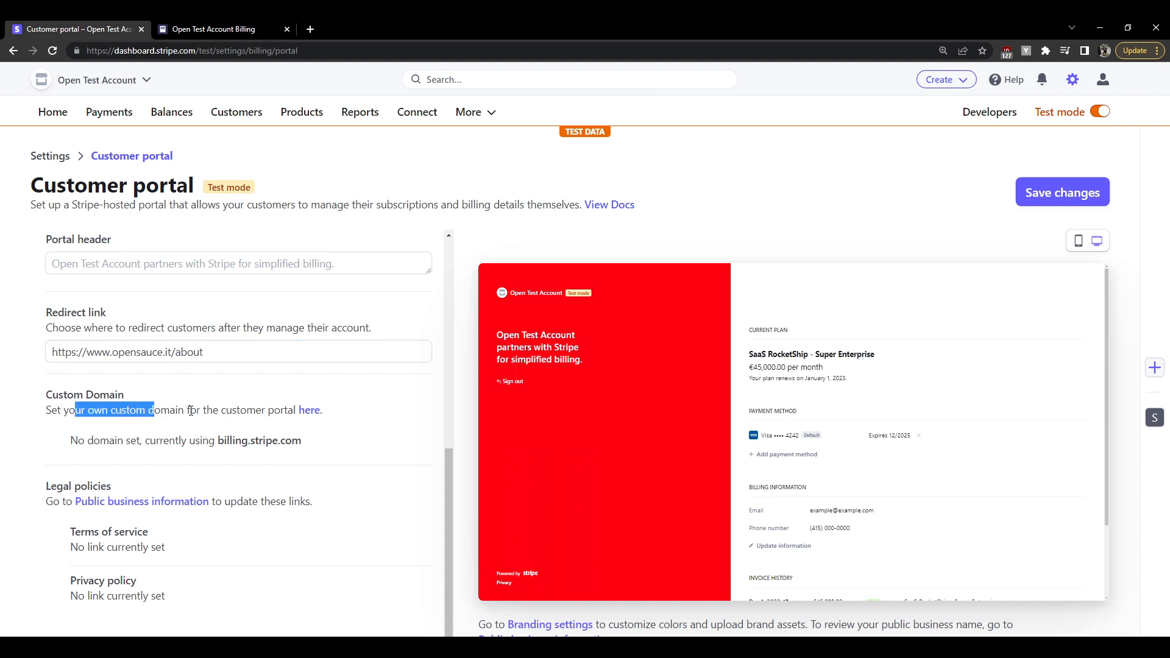
pyautogui.moveTo(214, 440); pyautogui.dragTo(301, 441)
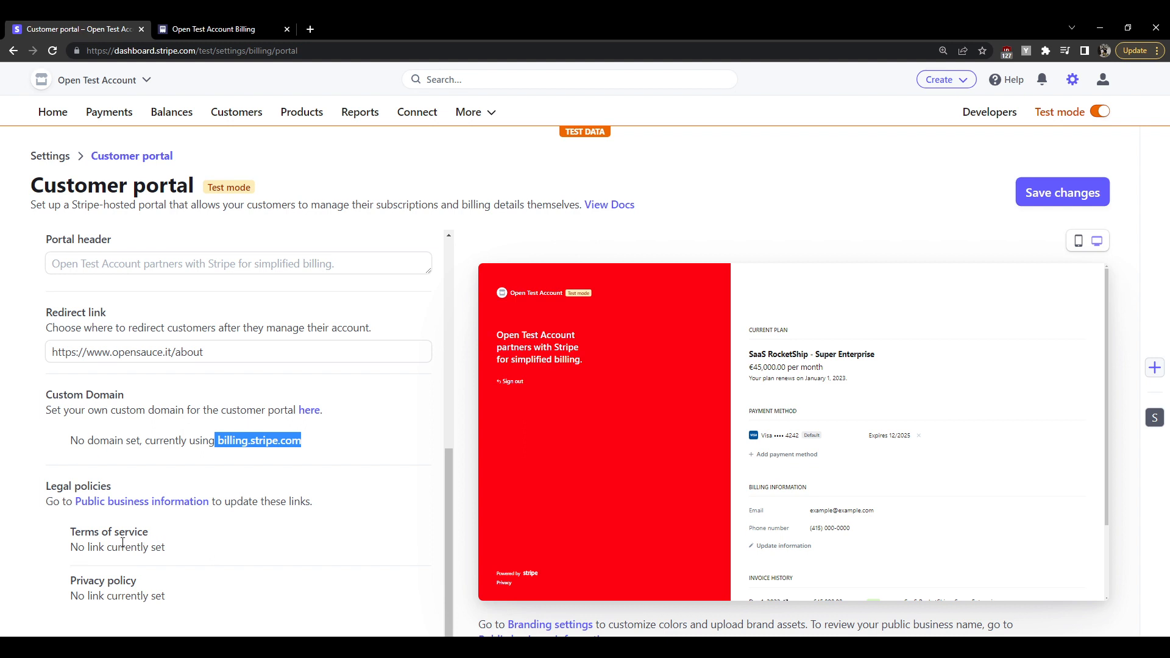
pyautogui.moveTo(78, 548); pyautogui.dragTo(214, 554)
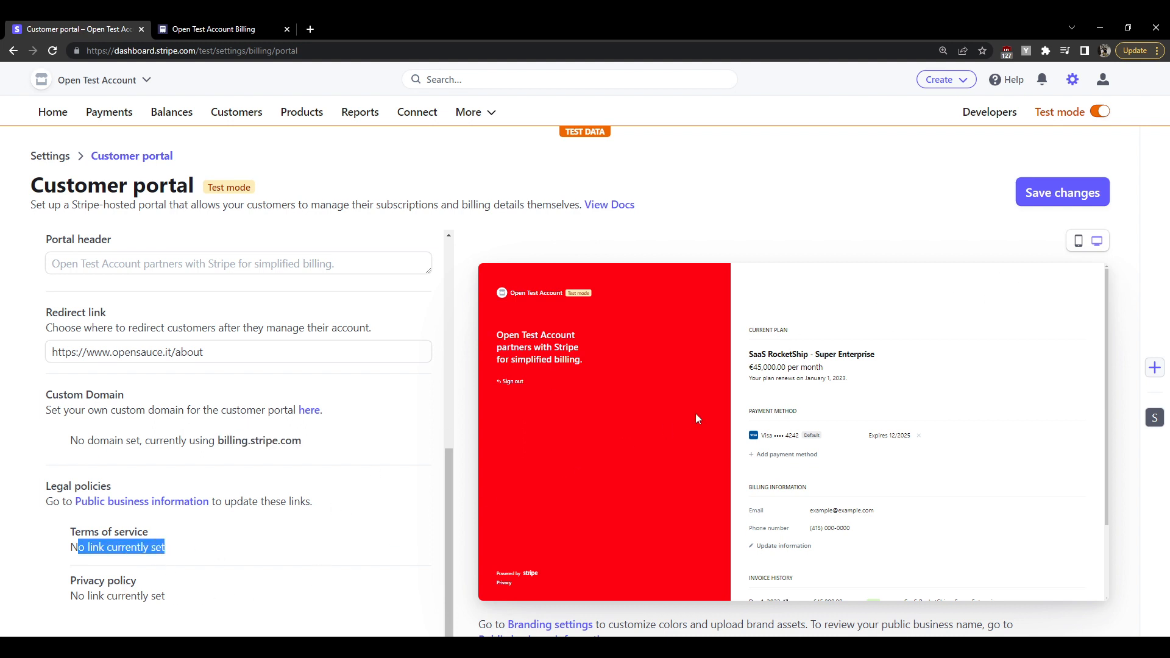
pyautogui.click(1066, 194)
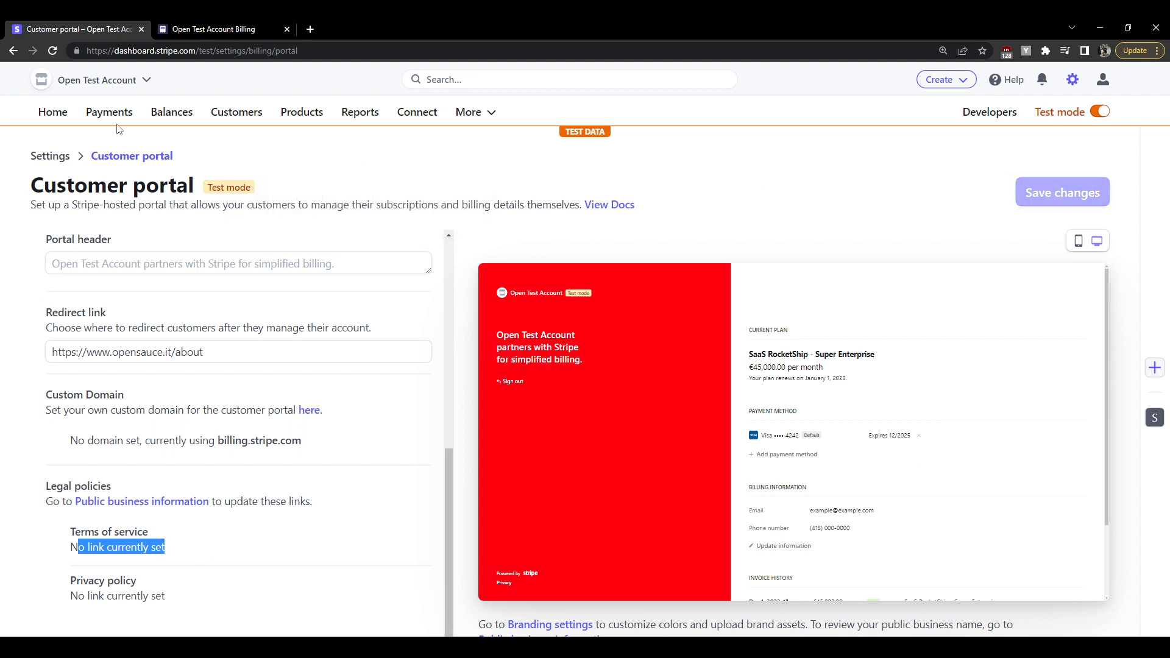
pyautogui.click(236, 112)
pyautogui.click(67, 286)
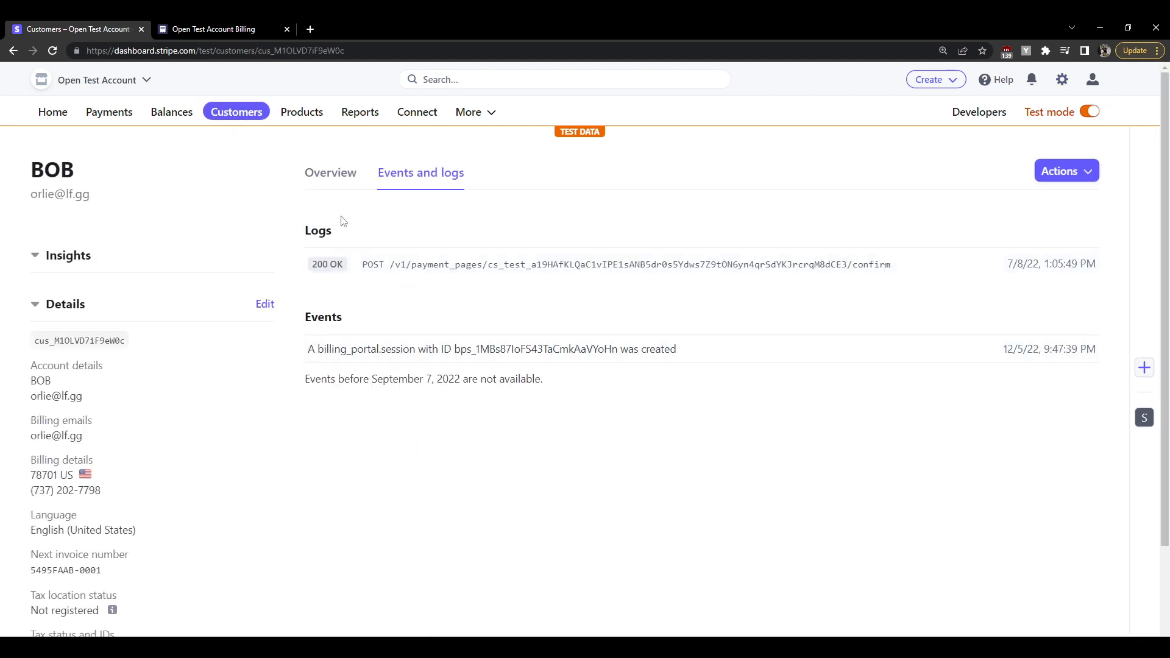
pyautogui.click(331, 173)
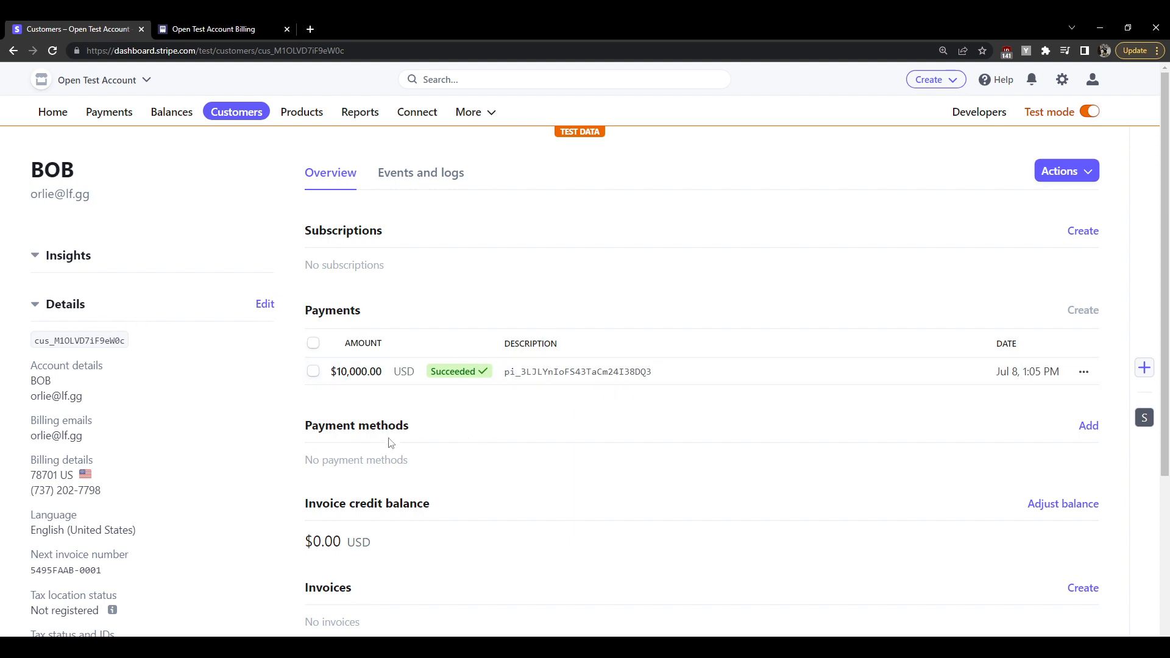
pyautogui.click(1090, 425)
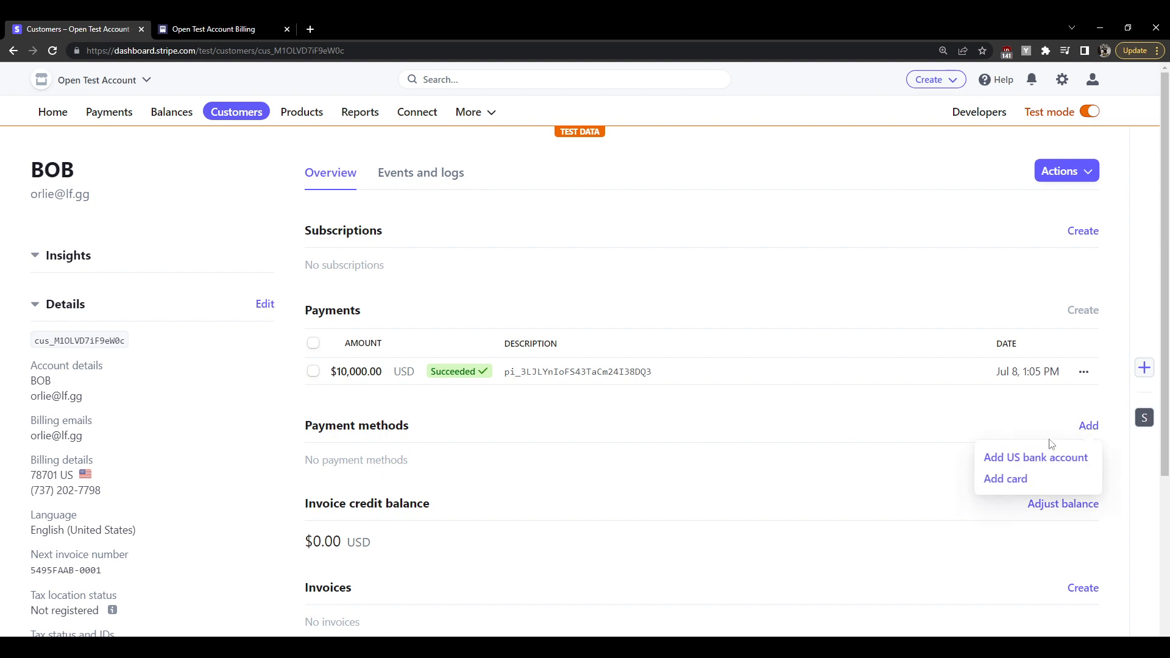
pyautogui.click(1010, 479)
pyautogui.write('424')
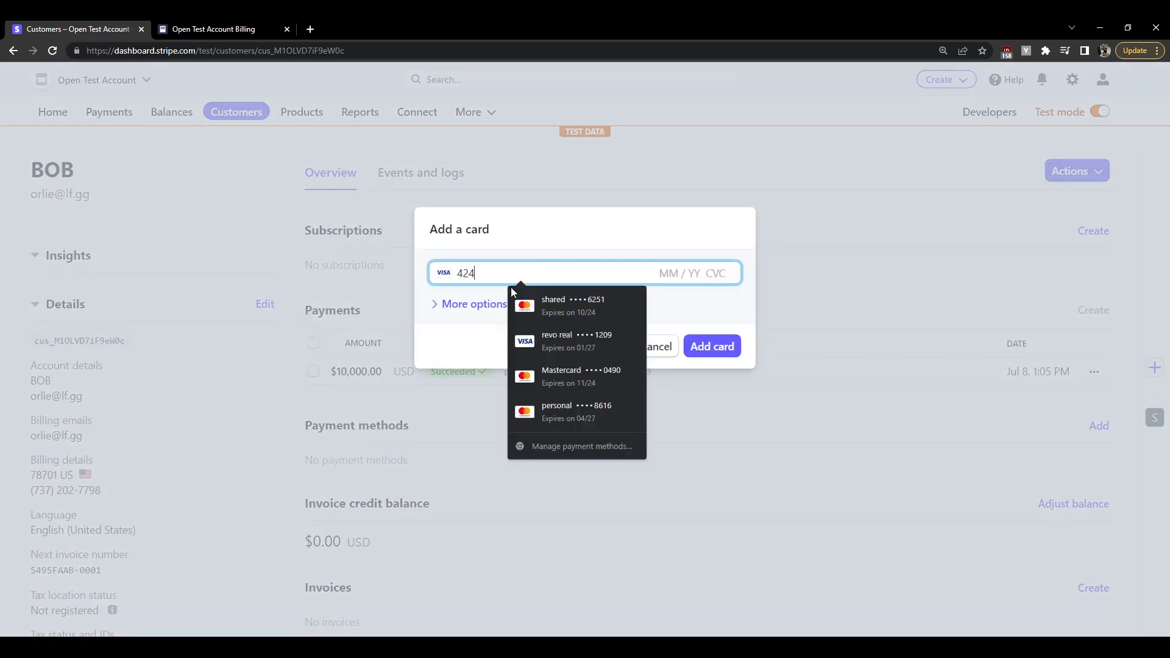
pyautogui.write('2 4242 4242 4242 424')
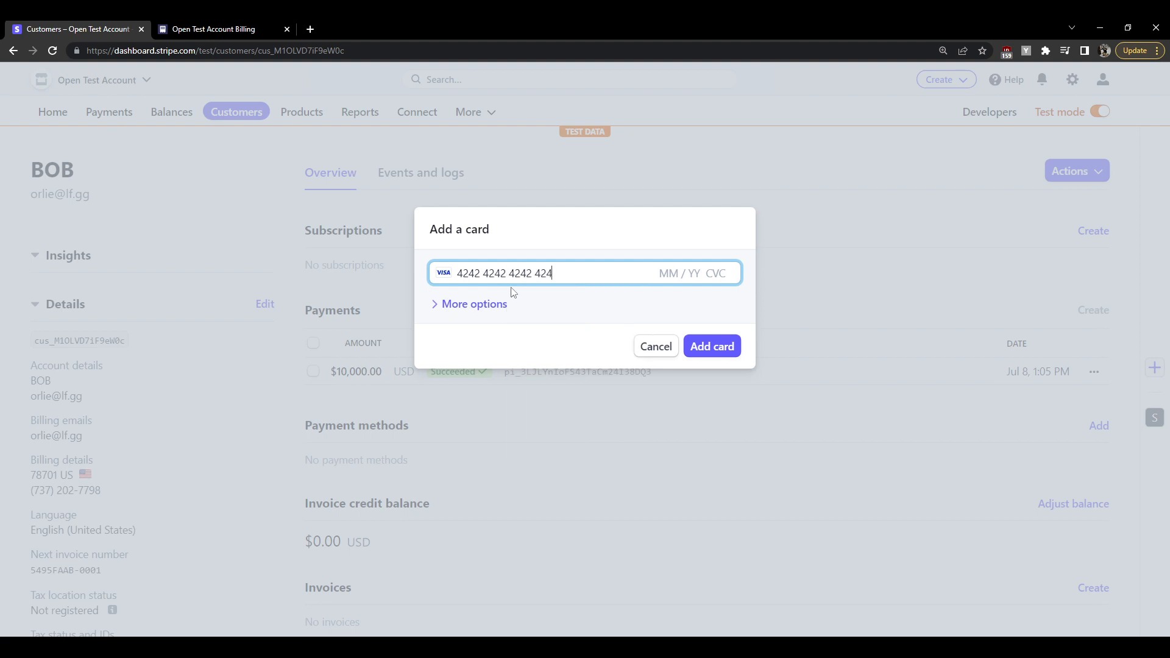
pyautogui.write('04 / 25 123')
pyautogui.click(707, 354)
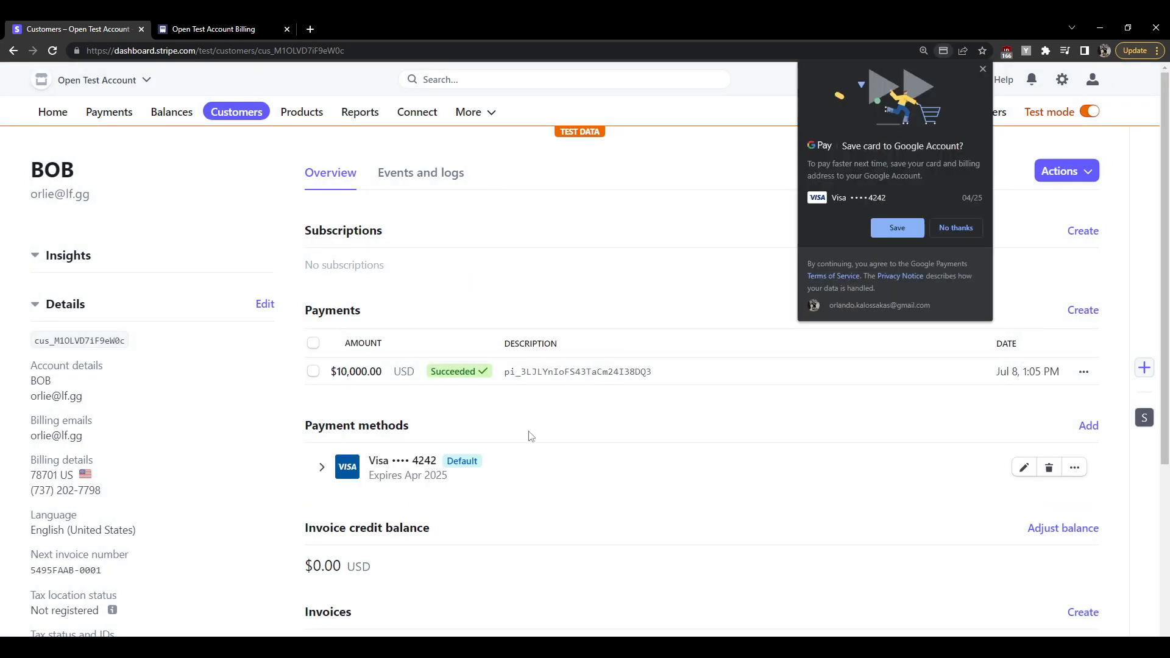
pyautogui.click(983, 74)
# Confirm the customer has no subscriptions yet and go to the Products list
pyautogui.scroll(-5, 426, 378)
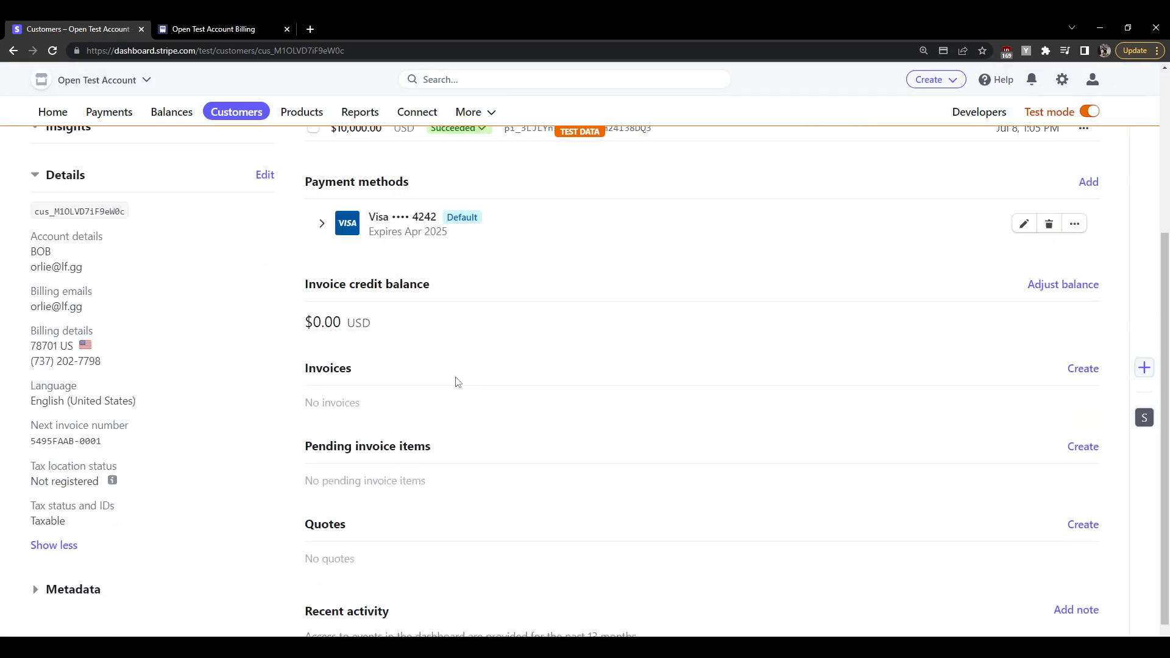
pyautogui.scroll(5, 432, 494)
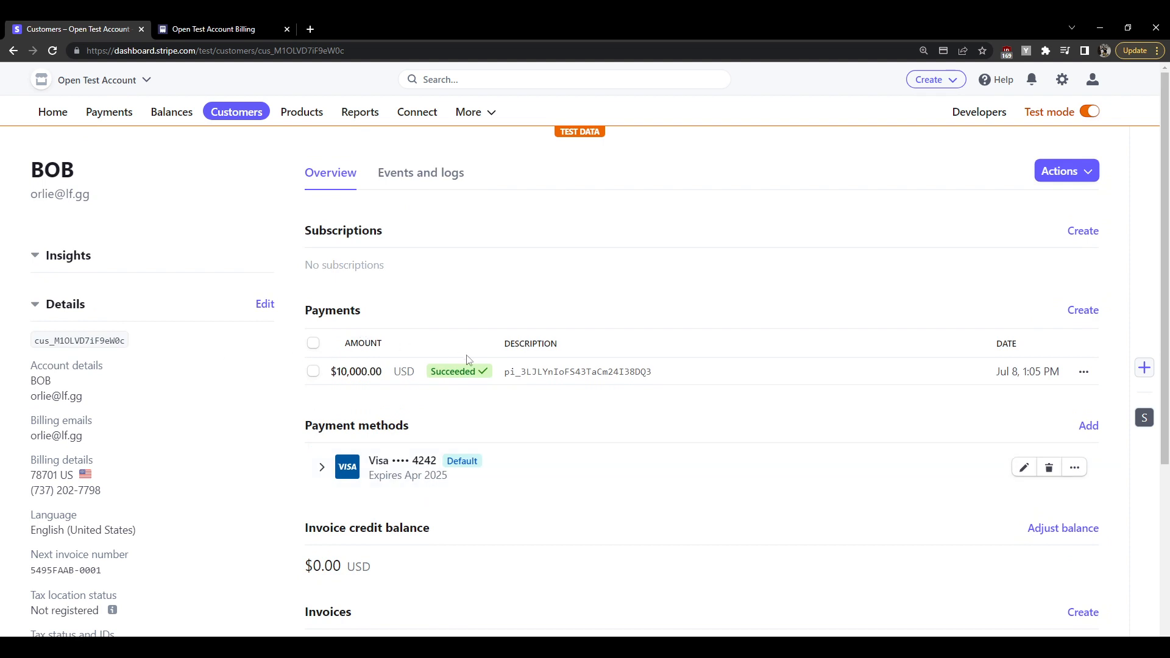
pyautogui.tripleClick(339, 266)
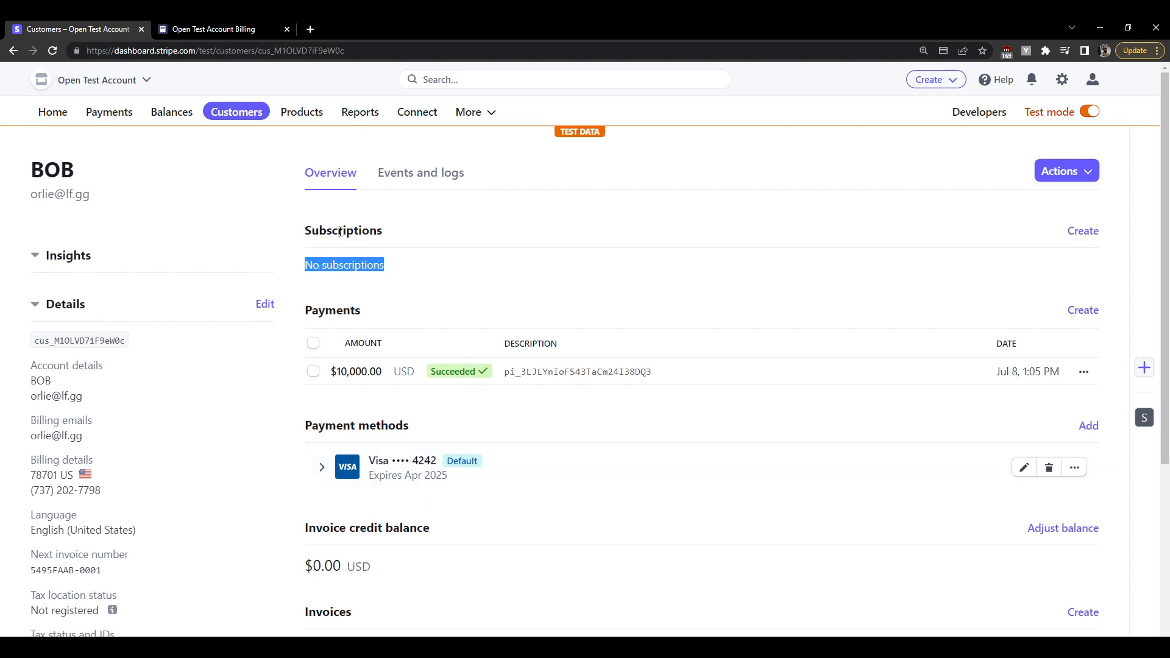
pyautogui.click(301, 113)
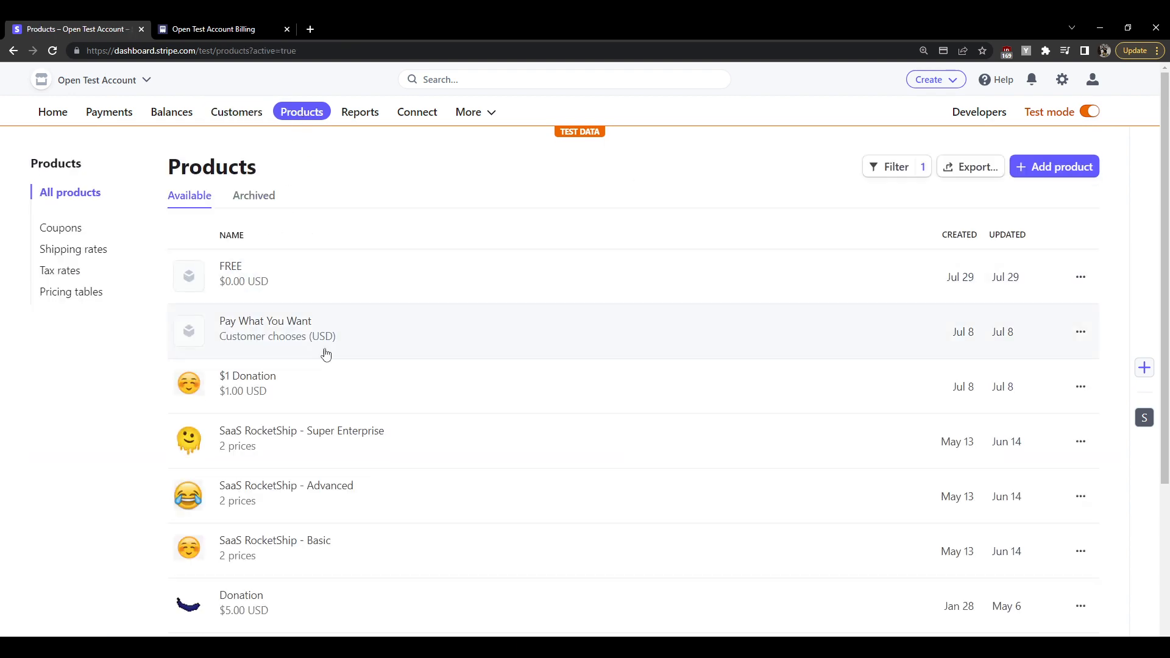
# Review the SaaS RocketShip - Basic product's two prices, copy its name, then go to Customers
pyautogui.scroll(-4, 393, 434)
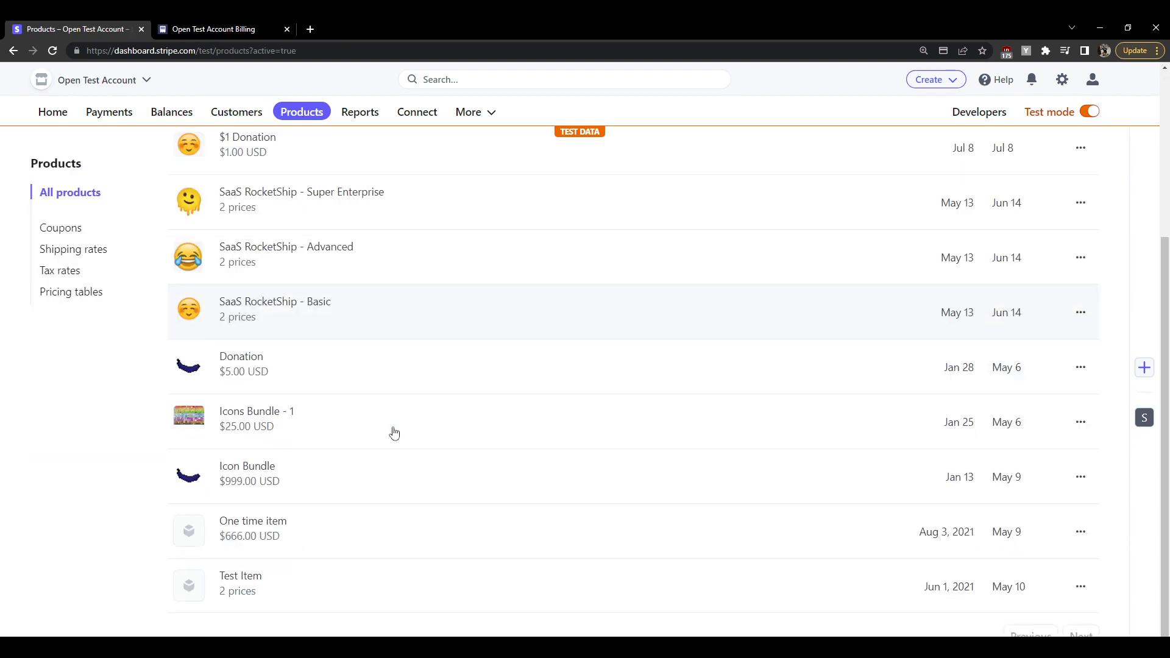
pyautogui.scroll(4, 394, 433)
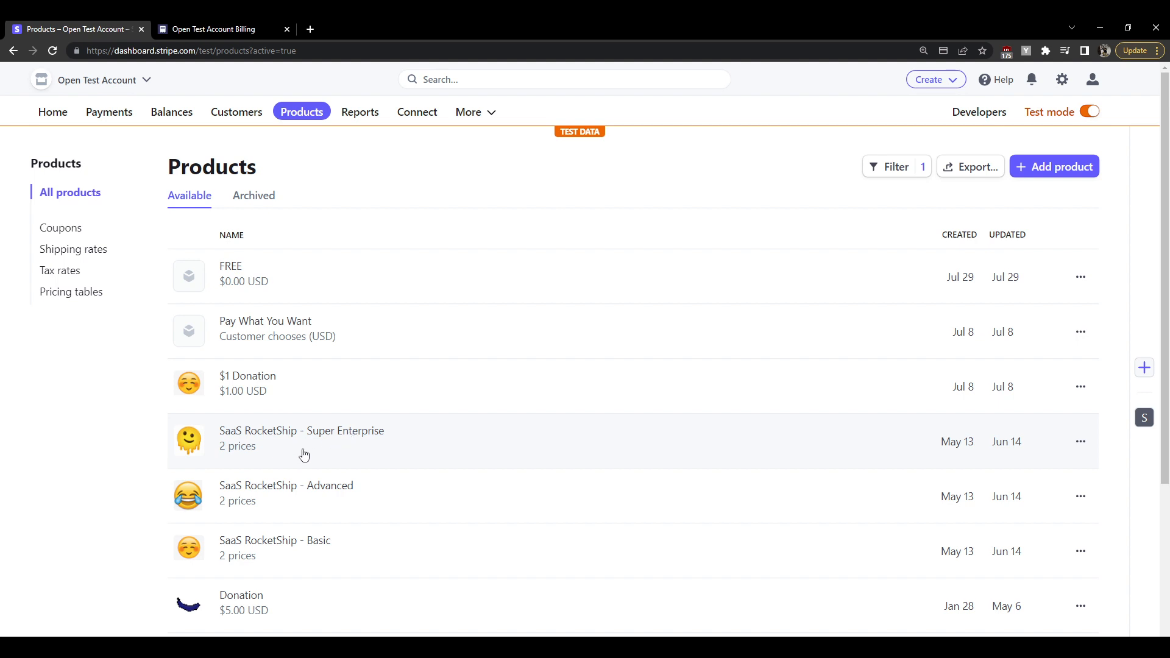
pyautogui.click(312, 552)
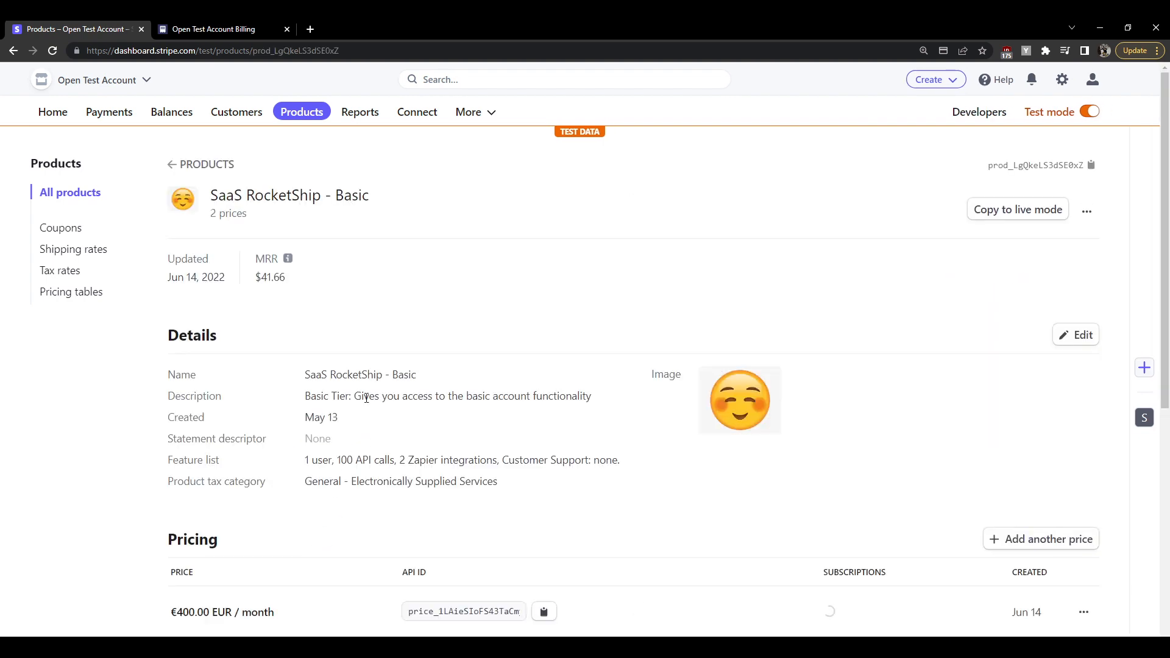
pyautogui.scroll(-3, 869, 470)
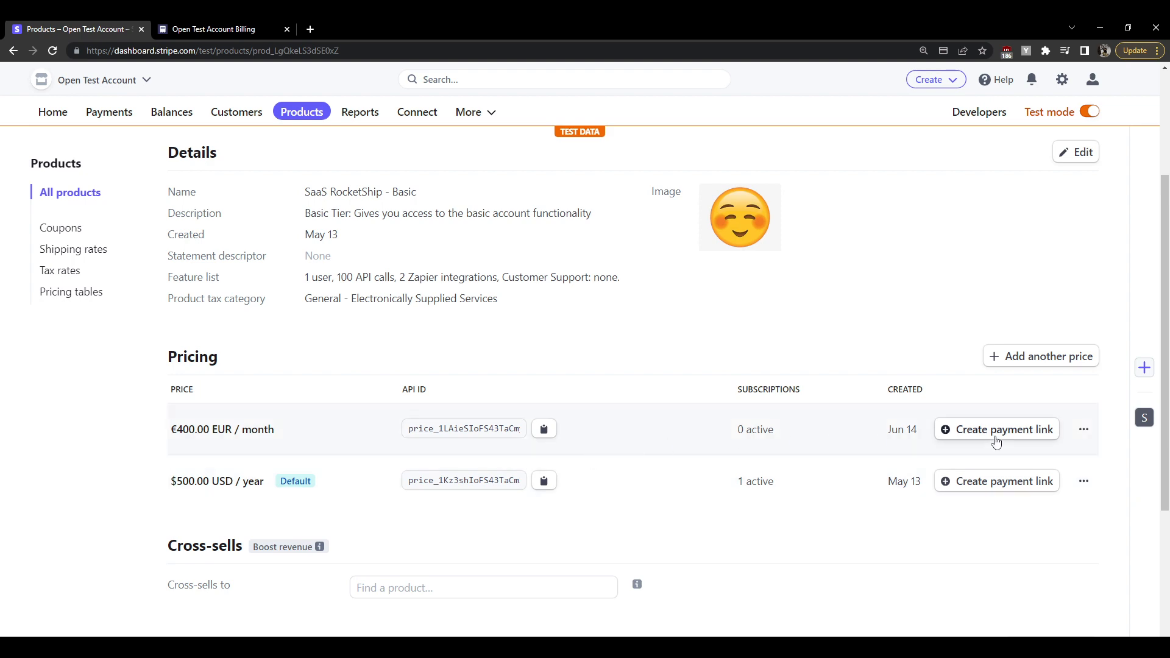
pyautogui.scroll(3, 661, 446)
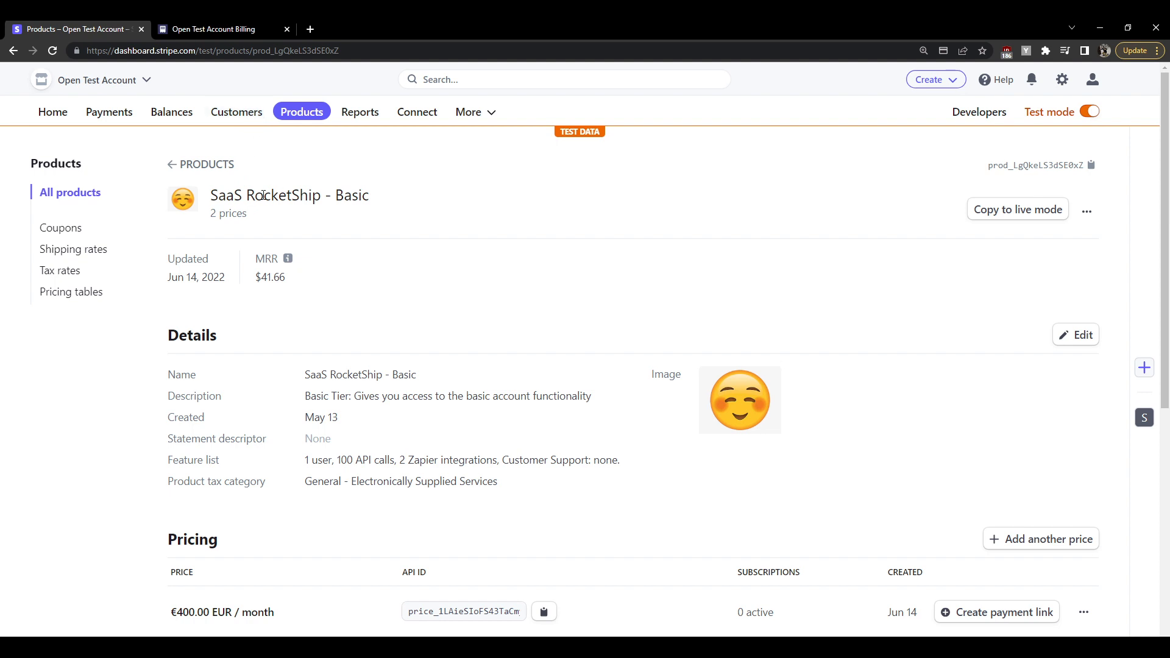
pyautogui.moveTo(211, 194); pyautogui.dragTo(370, 193)
pyautogui.hotkey('ctrl', 'c')
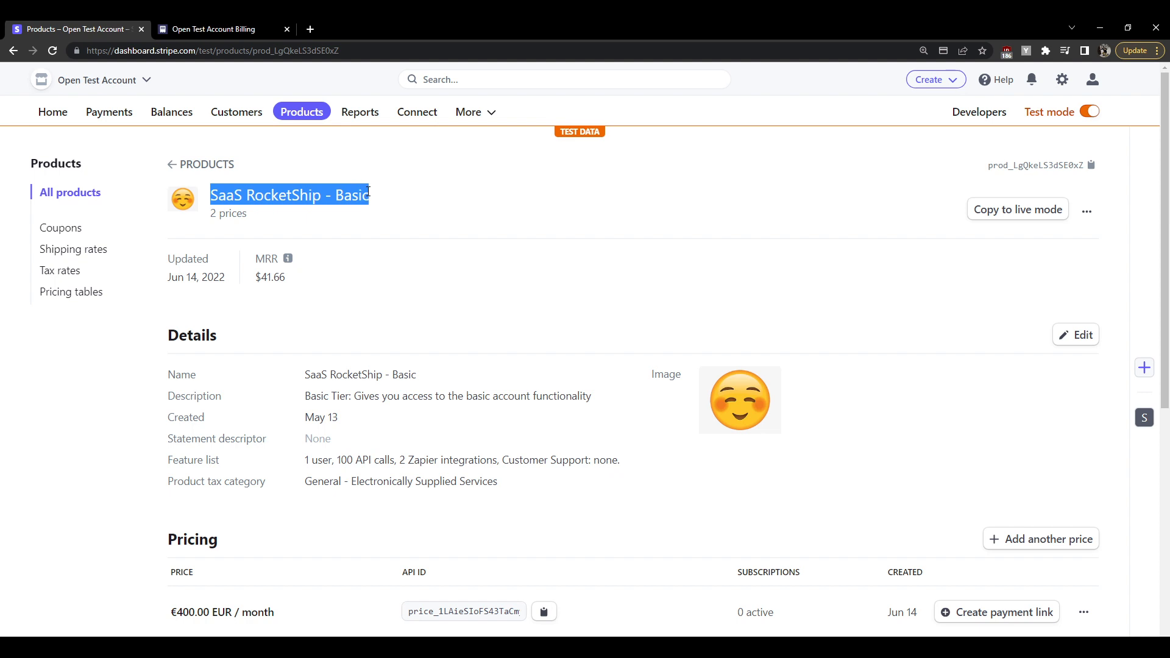
pyautogui.click(236, 112)
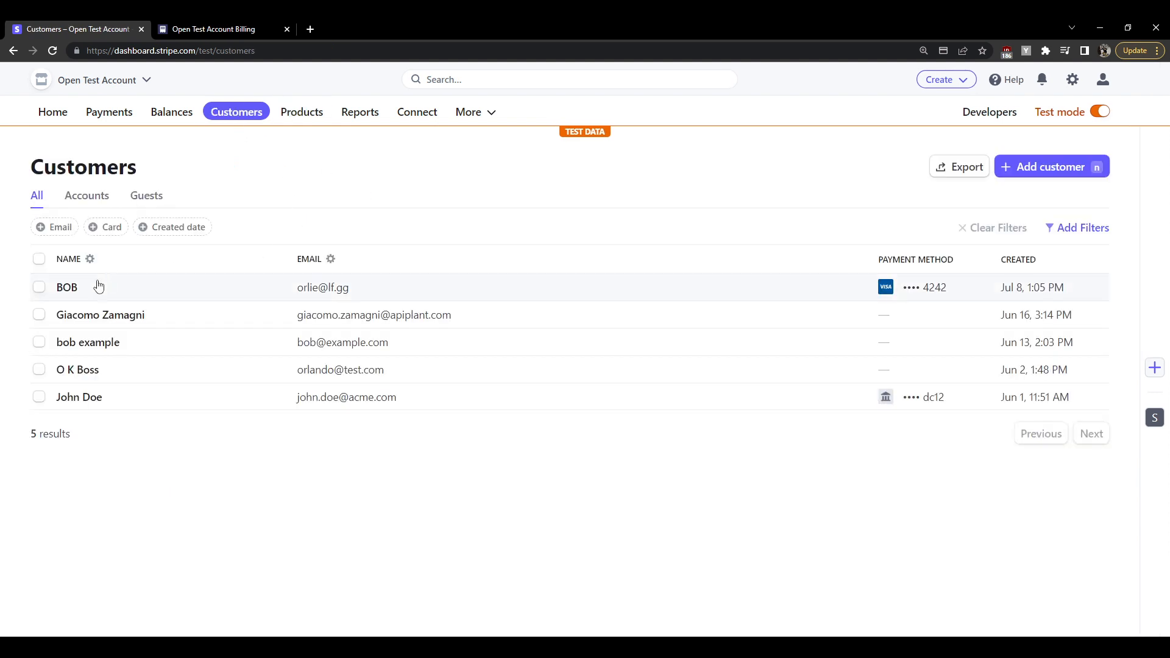
# Start a SaaS RocketShip - Basic test subscription at €400.00 EUR per month for the customer
pyautogui.click(72, 291)
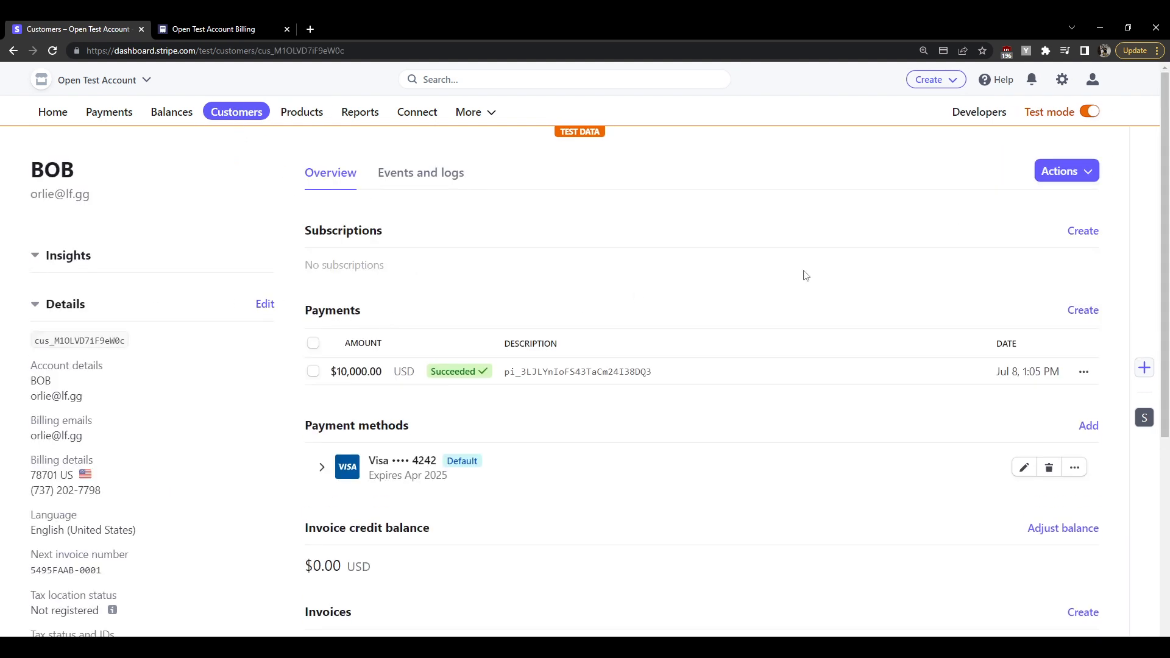
pyautogui.click(1084, 231)
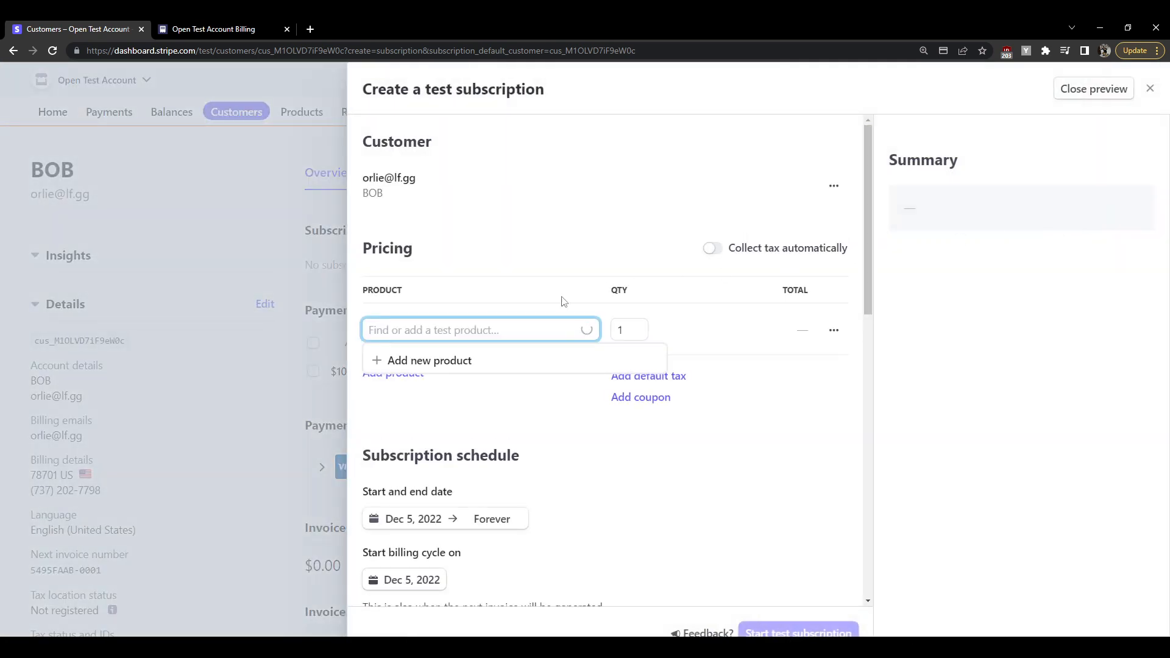
pyautogui.hotkey('ctrl', 'v')
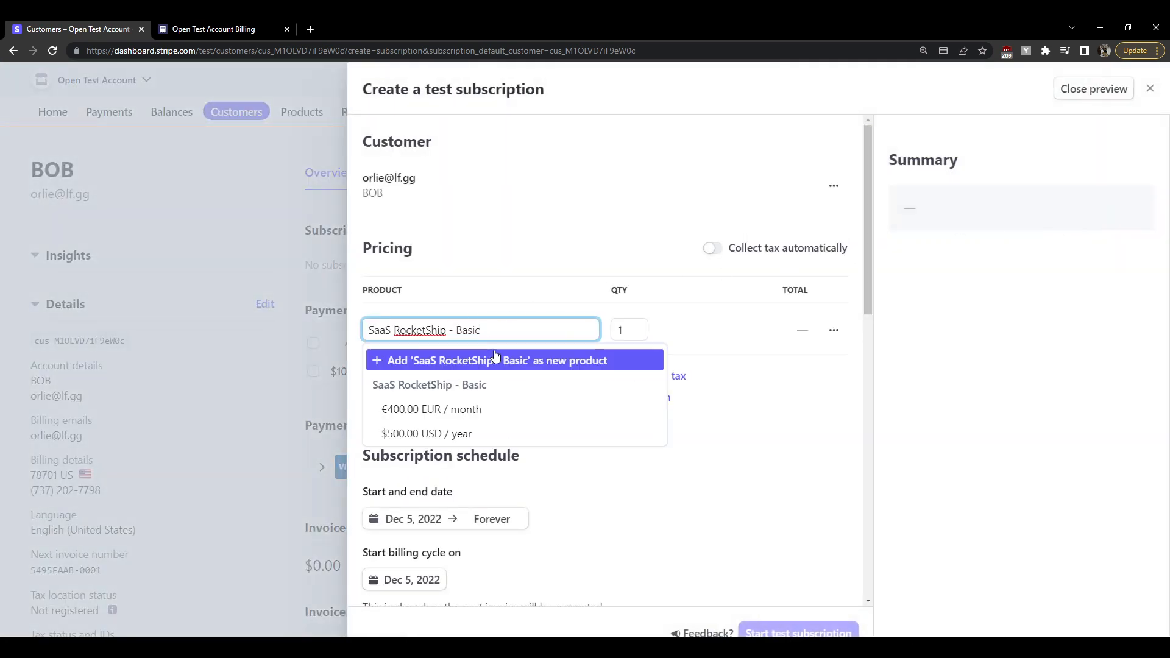
pyautogui.click(483, 413)
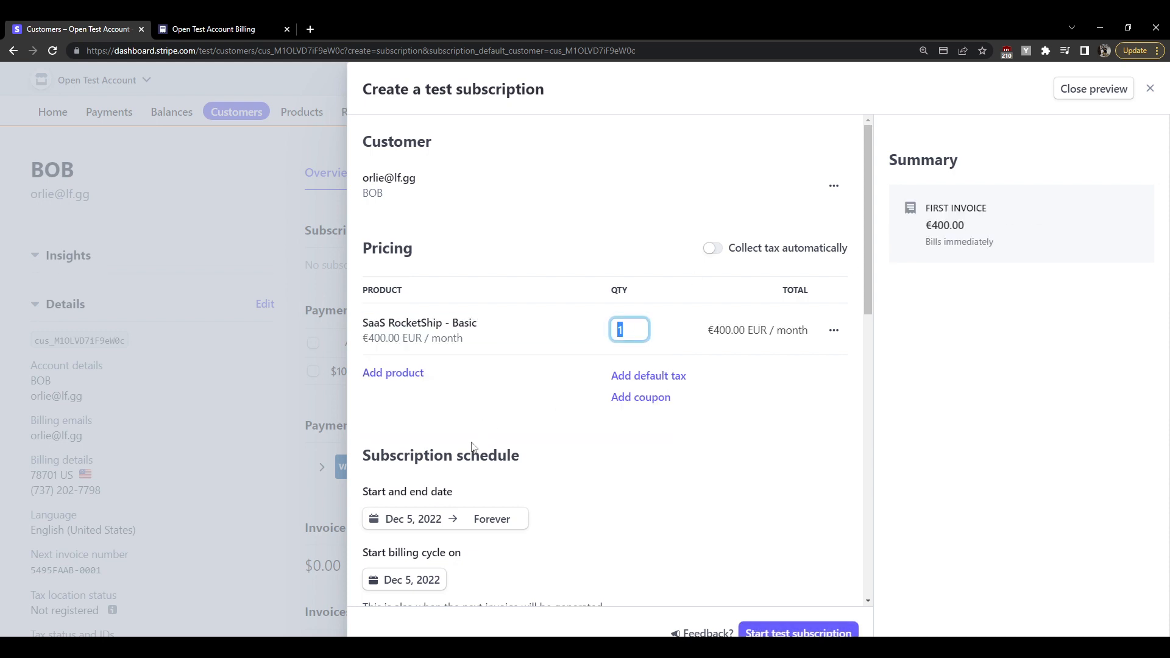
pyautogui.scroll(-2, 609, 390)
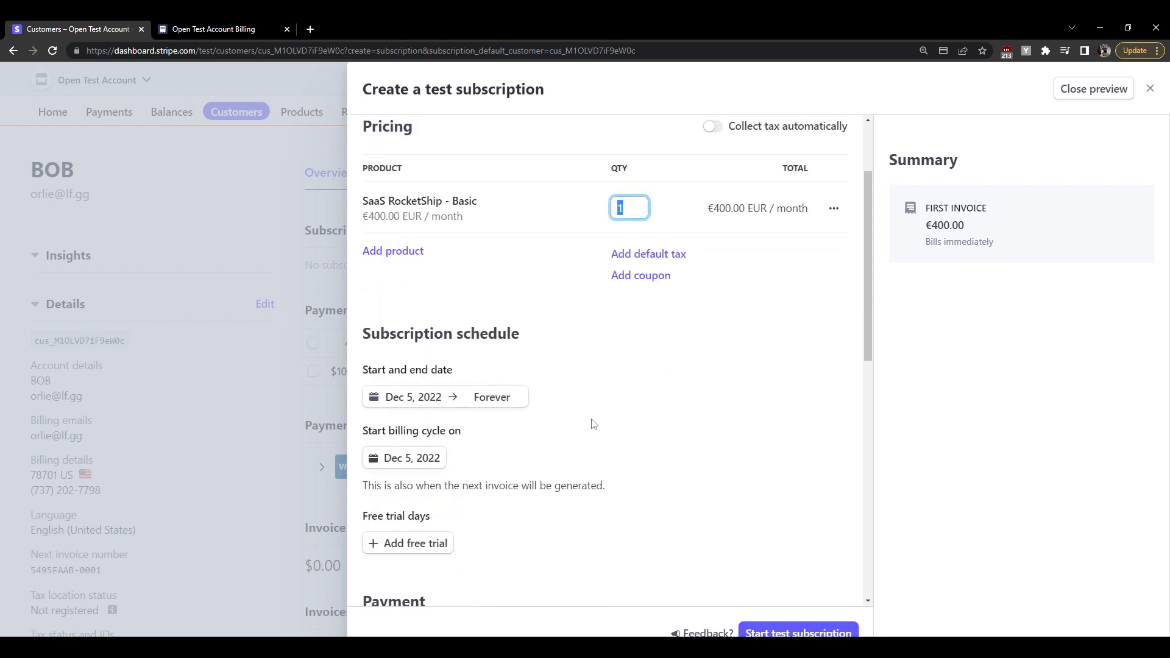
pyautogui.moveTo(382, 370); pyautogui.dragTo(471, 373)
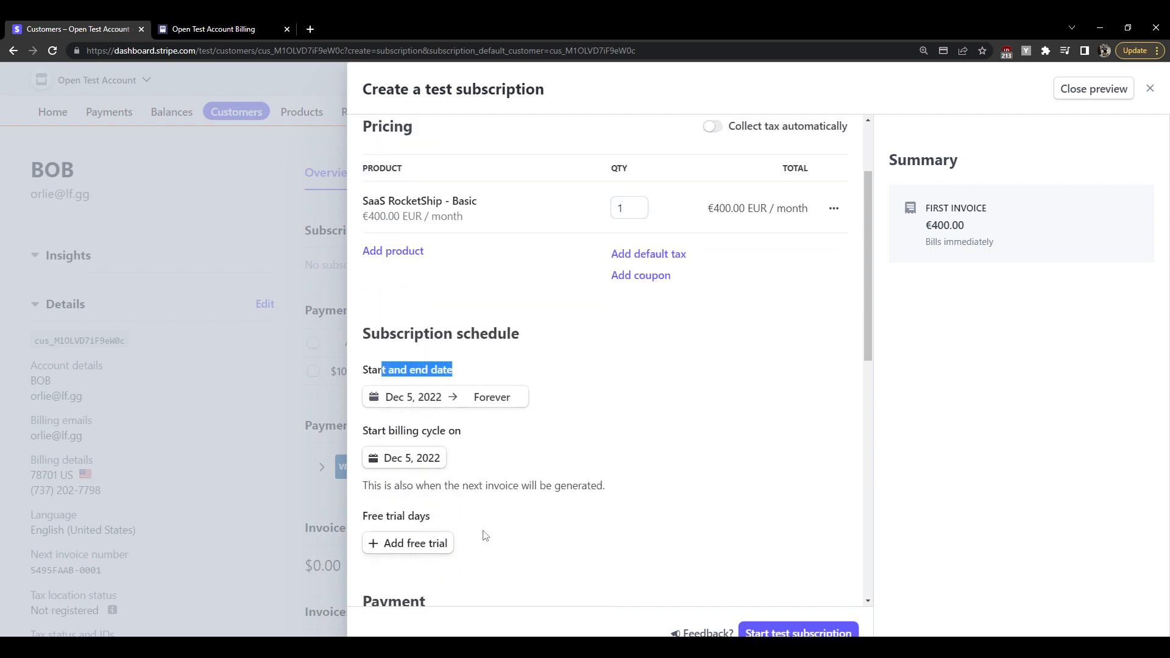
pyautogui.scroll(-4, 621, 496)
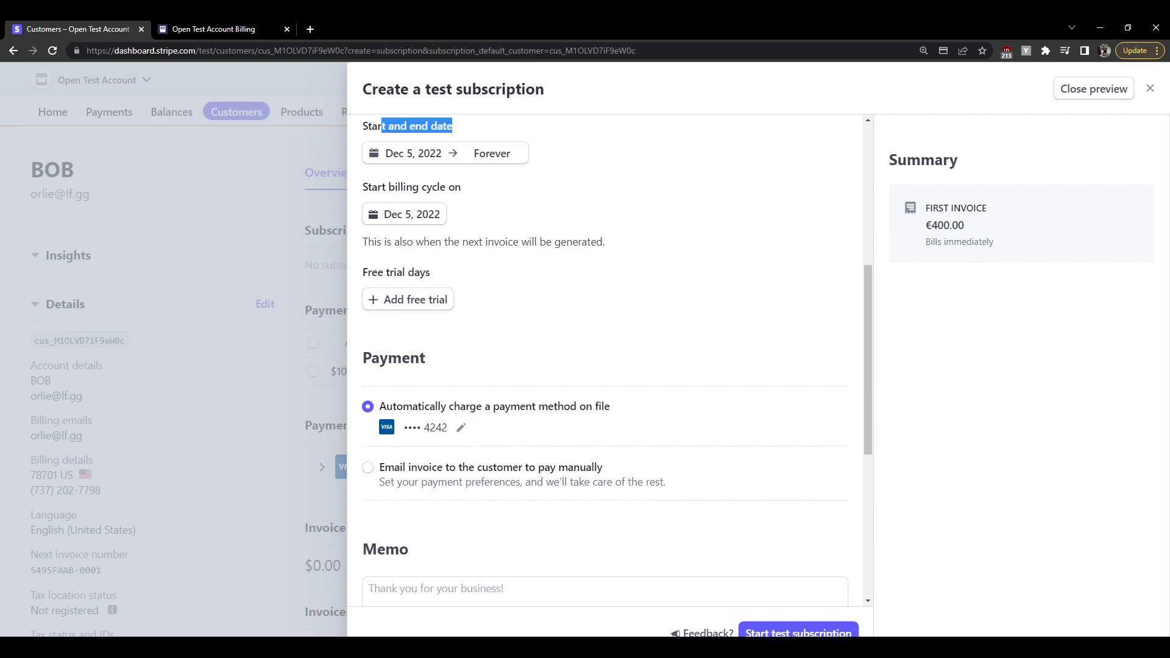
pyautogui.click(794, 635)
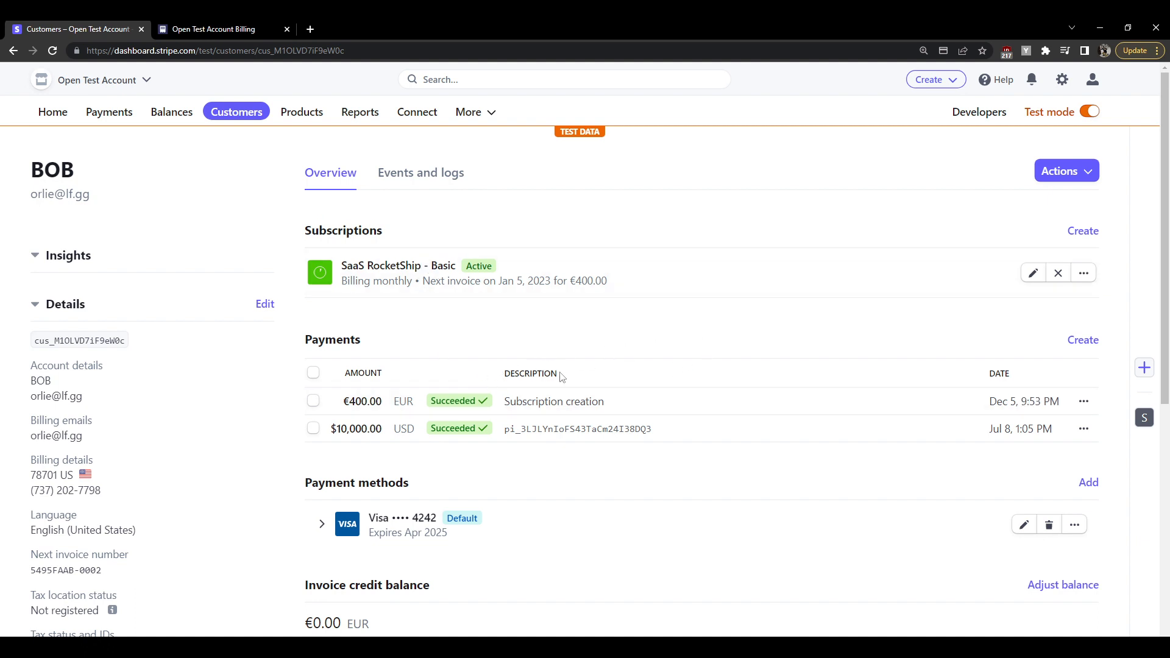
# Verify the €400.00 subscription payment succeeded, then return to the customer's billing portal
pyautogui.click(564, 401)
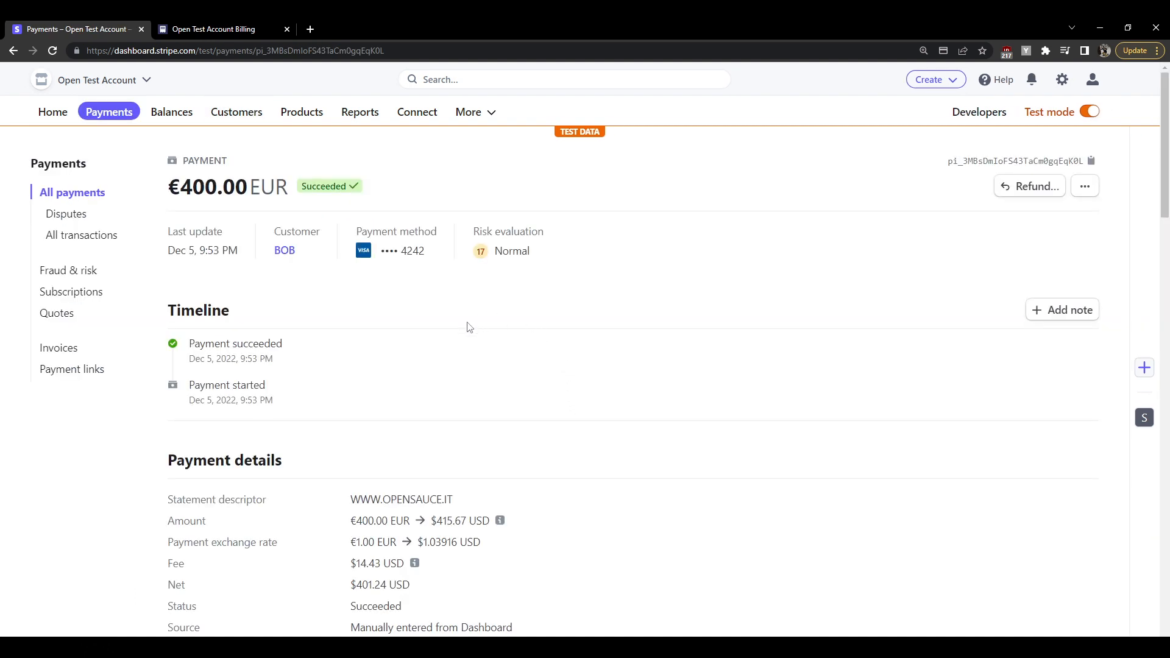
pyautogui.moveTo(226, 343); pyautogui.dragTo(331, 346)
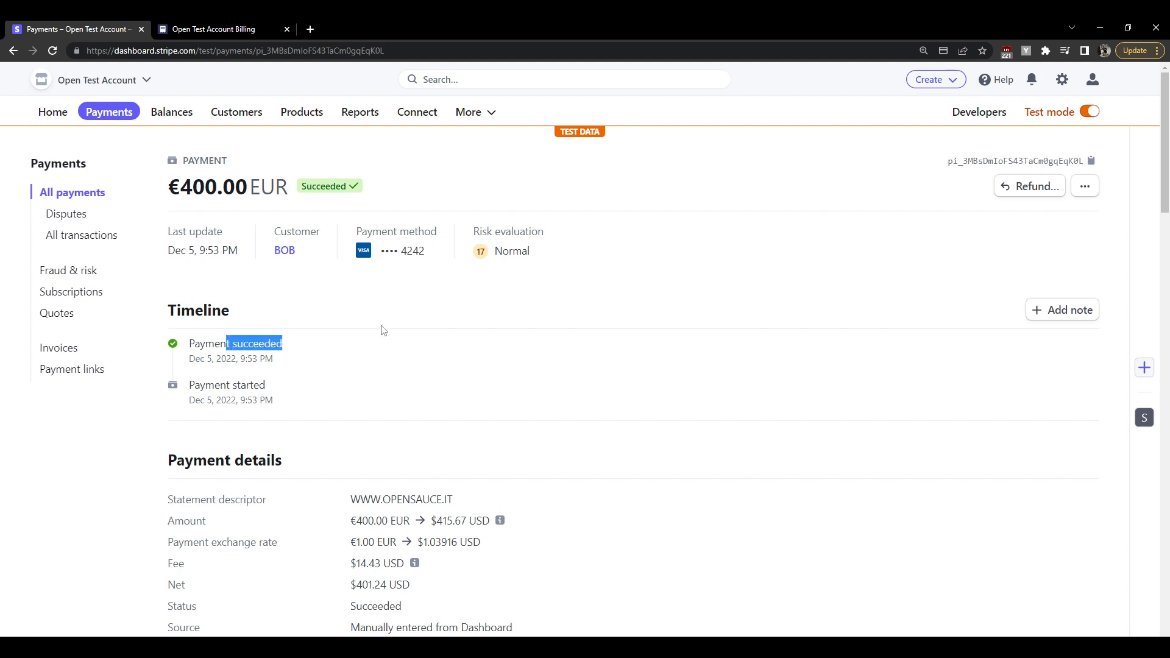
pyautogui.click(399, 358)
pyautogui.hotkey('alt', 'Left')
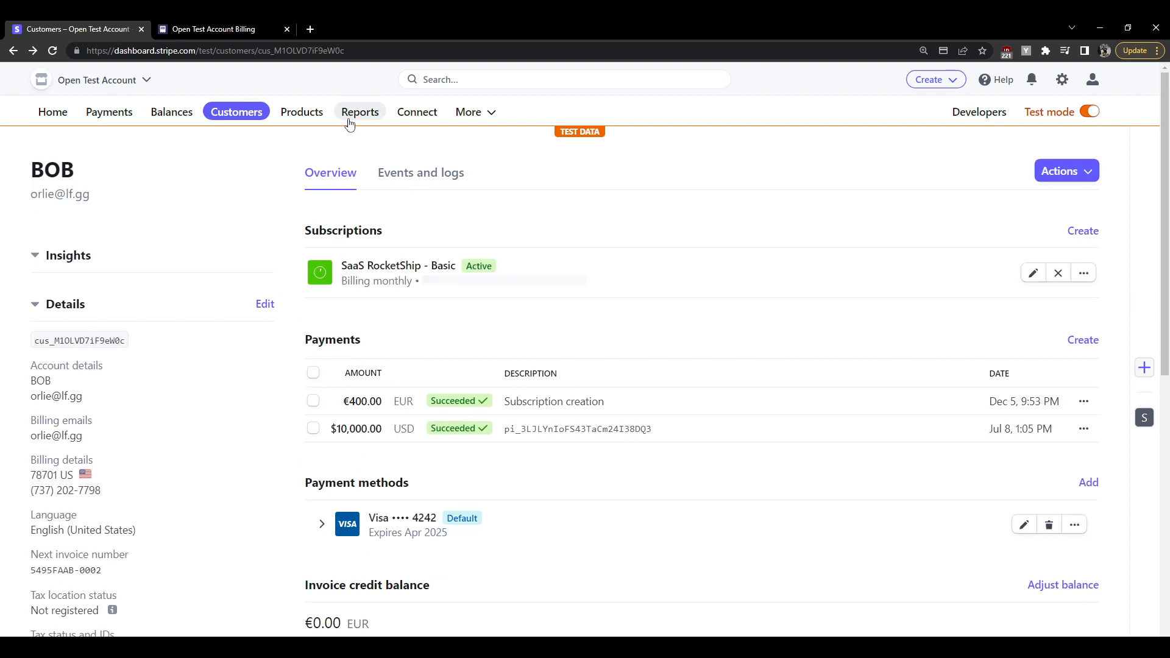
pyautogui.click(254, 34)
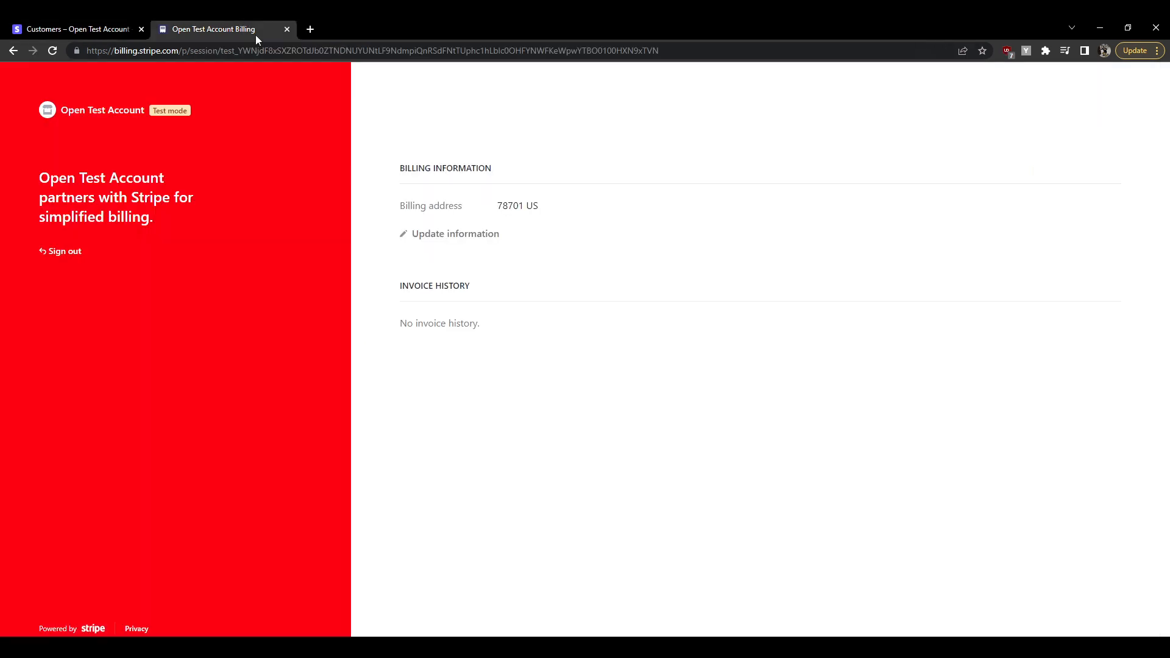
# Reload the portal to show SaaS RocketShip - Basic at €400.00/month and the default card ending 4242
pyautogui.click(53, 50)
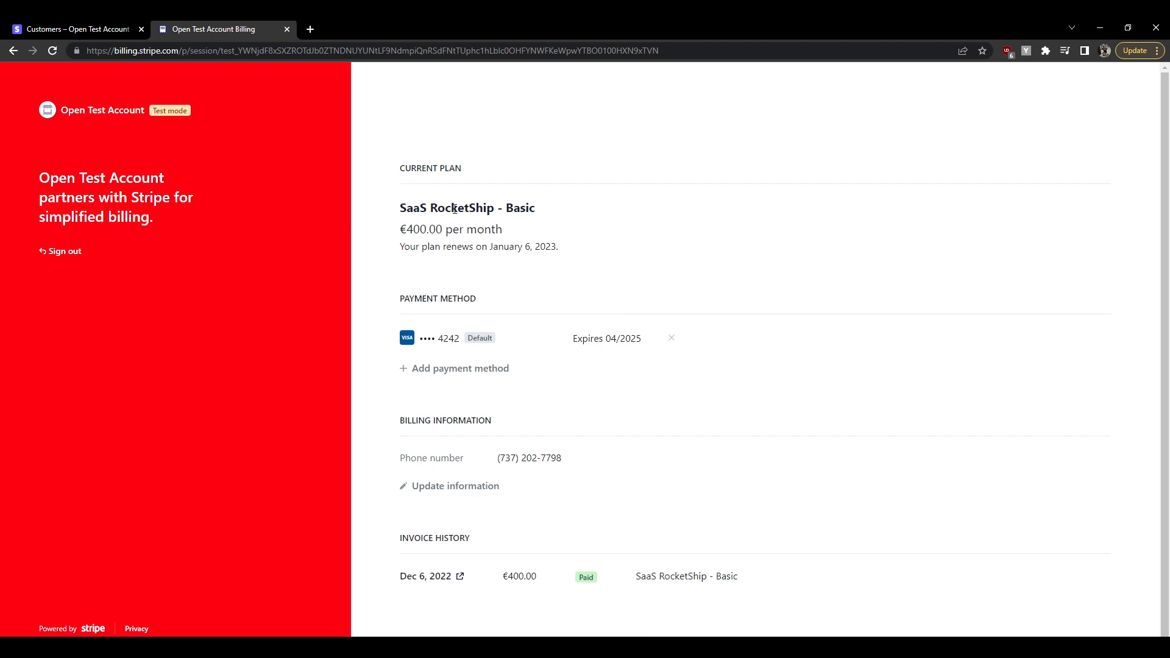
pyautogui.moveTo(400, 166); pyautogui.dragTo(512, 173)
pyautogui.moveTo(450, 208); pyautogui.dragTo(556, 217)
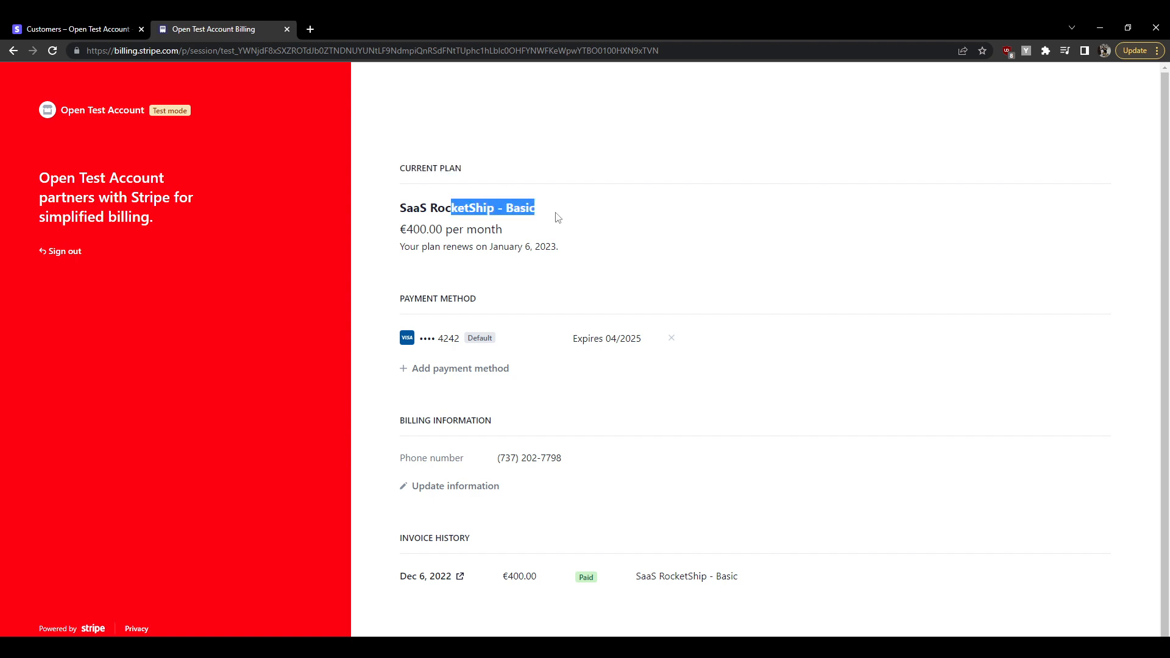
pyautogui.moveTo(397, 232); pyautogui.dragTo(522, 234)
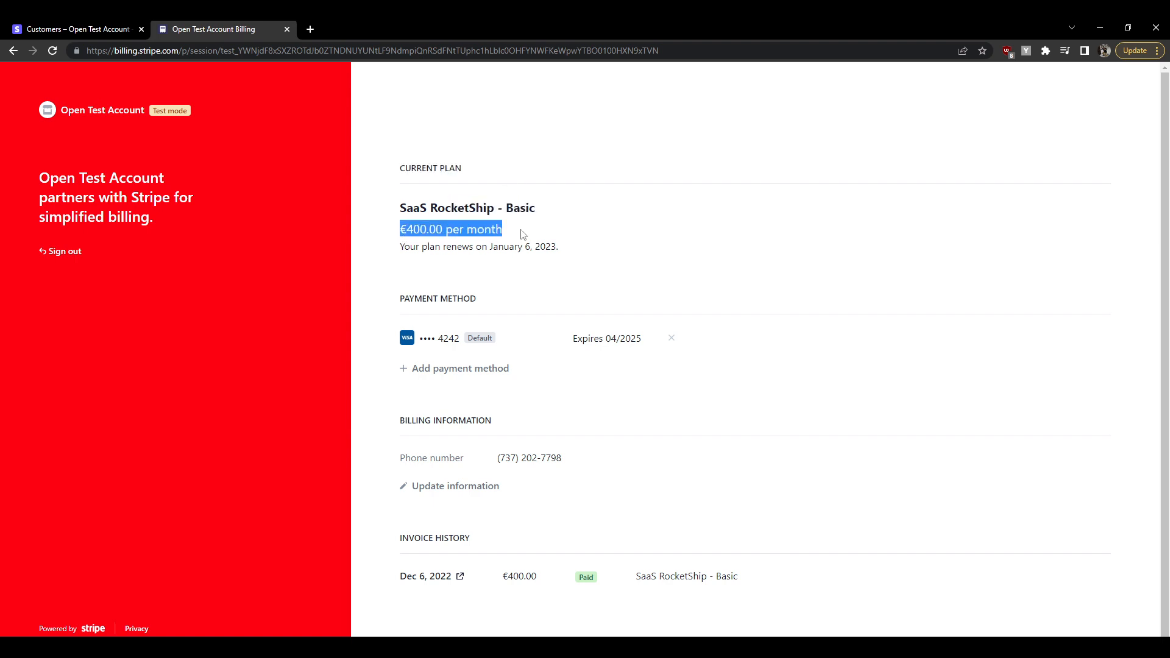
pyautogui.moveTo(428, 338); pyautogui.dragTo(557, 339)
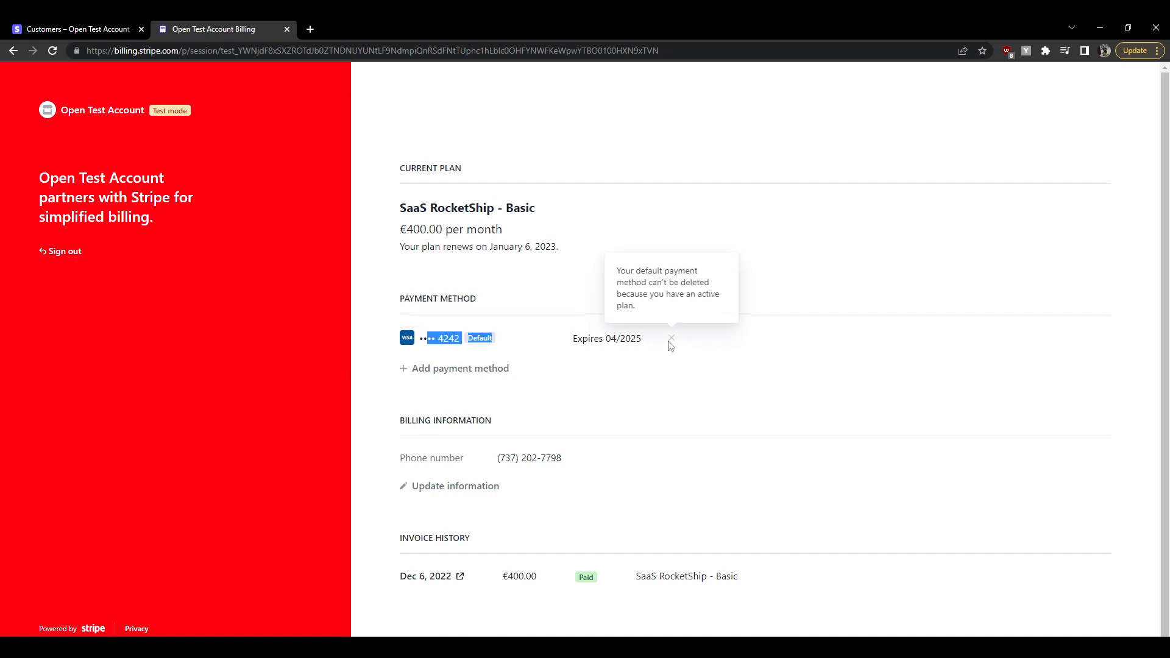
# Add a Visa test card ending 4242, expiring 02/2028, with Use as default payment method unchecked
pyautogui.click(449, 369)
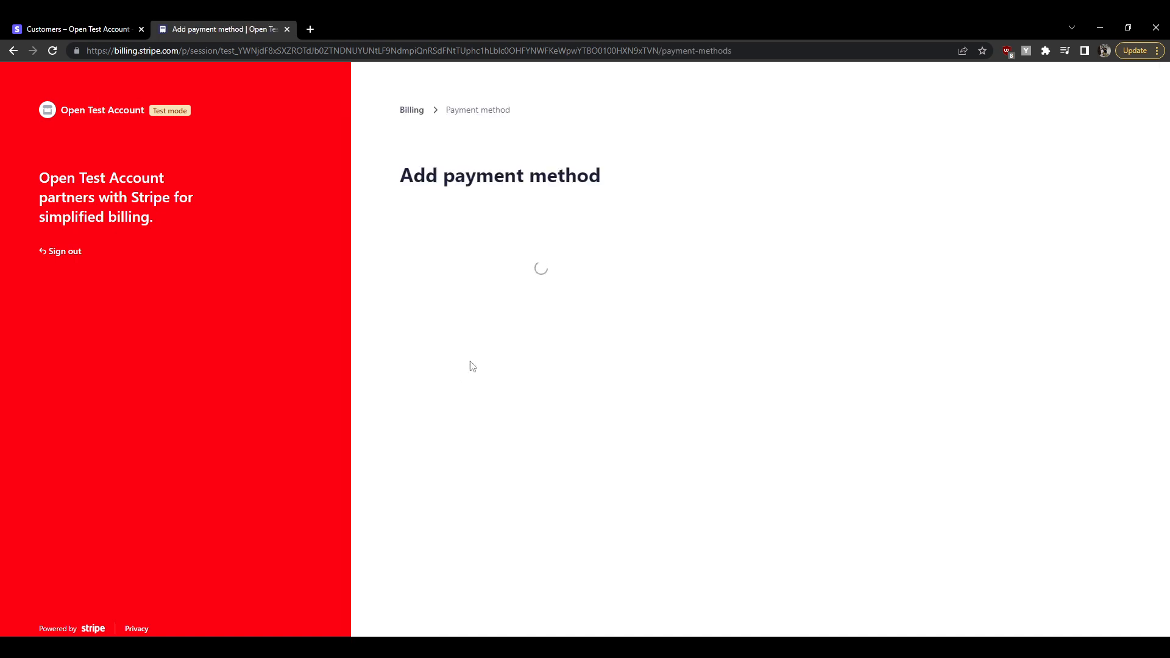
pyautogui.click(472, 255)
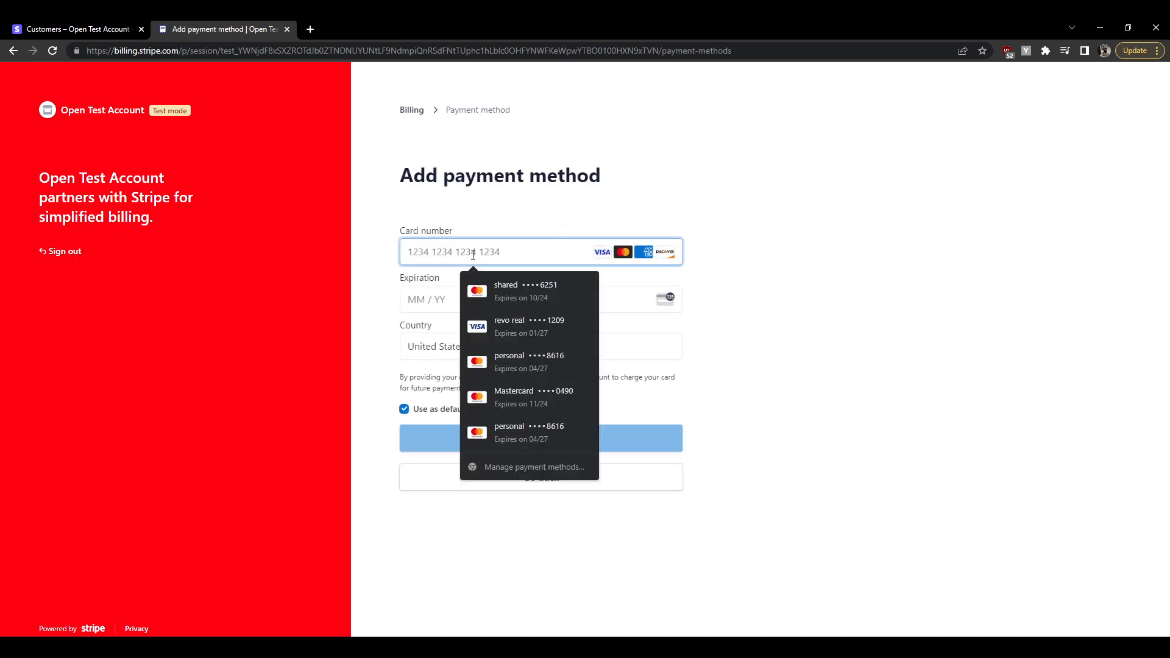
pyautogui.write('42424242424242')
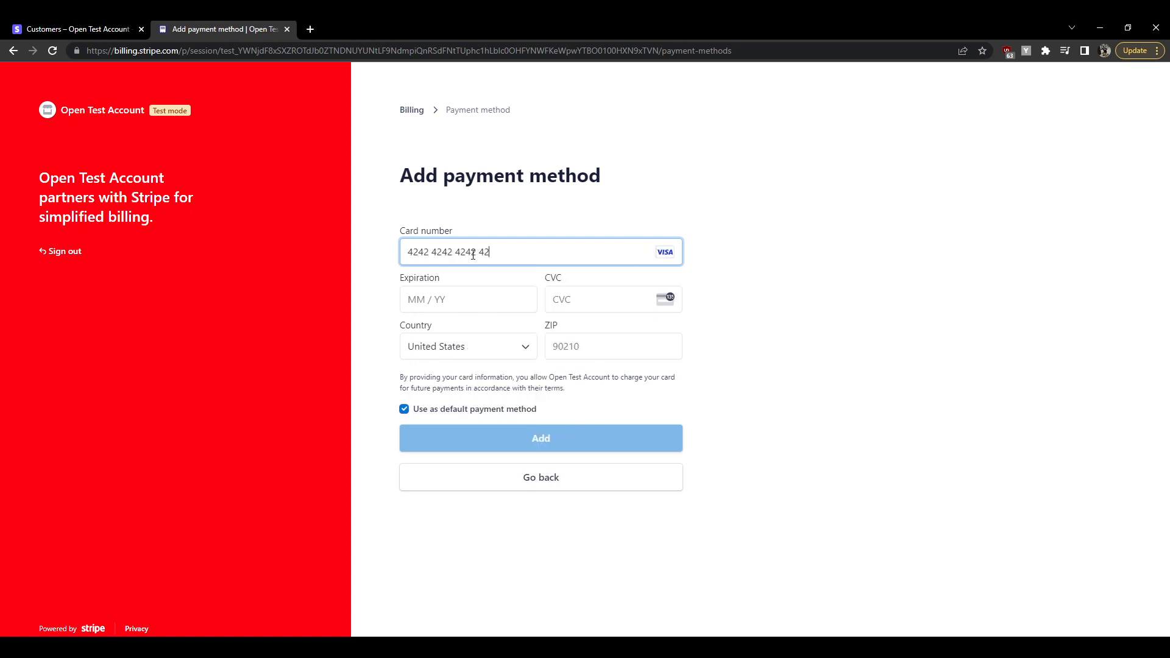
pyautogui.write('02 /')
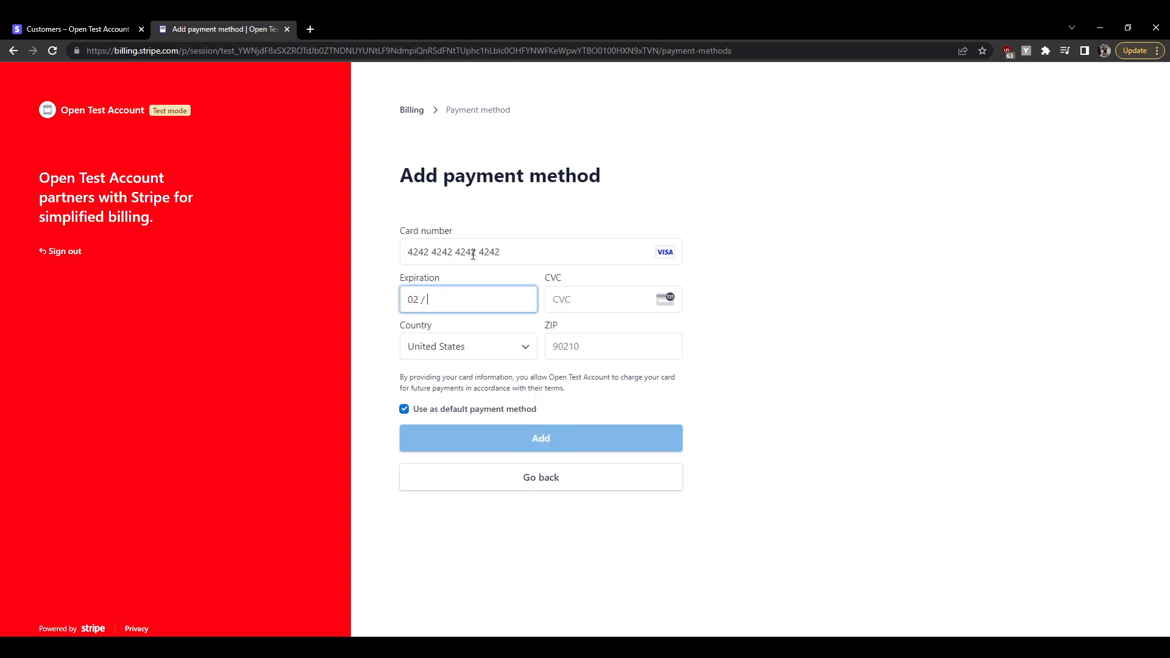
pyautogui.write('28')
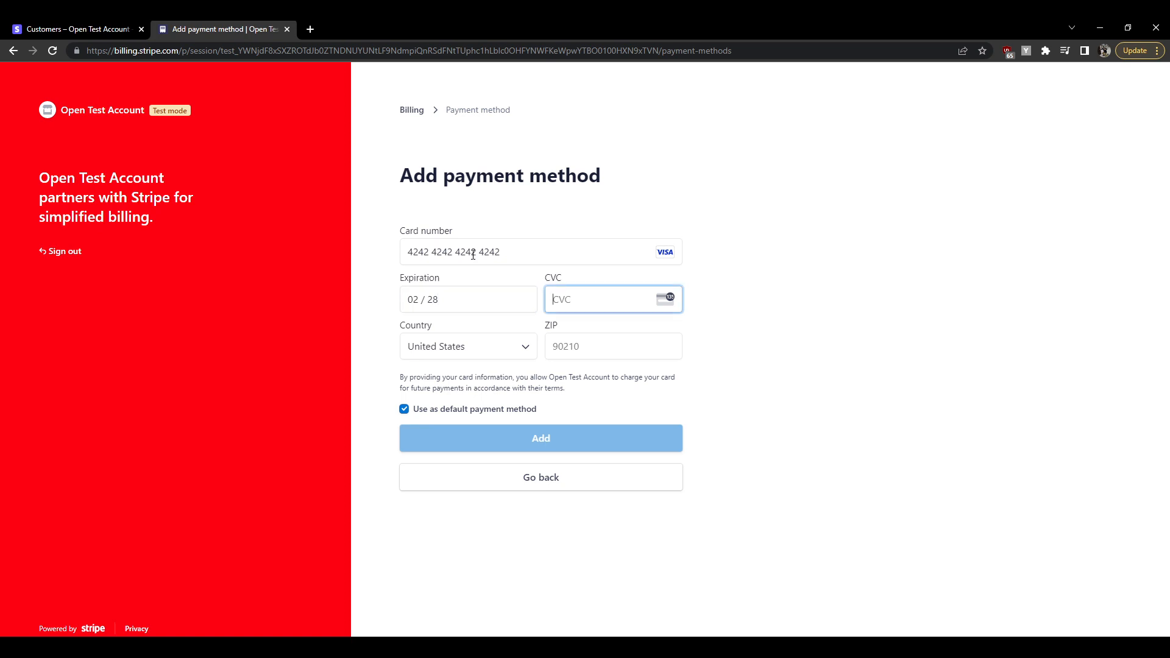
pyautogui.write('3278701')
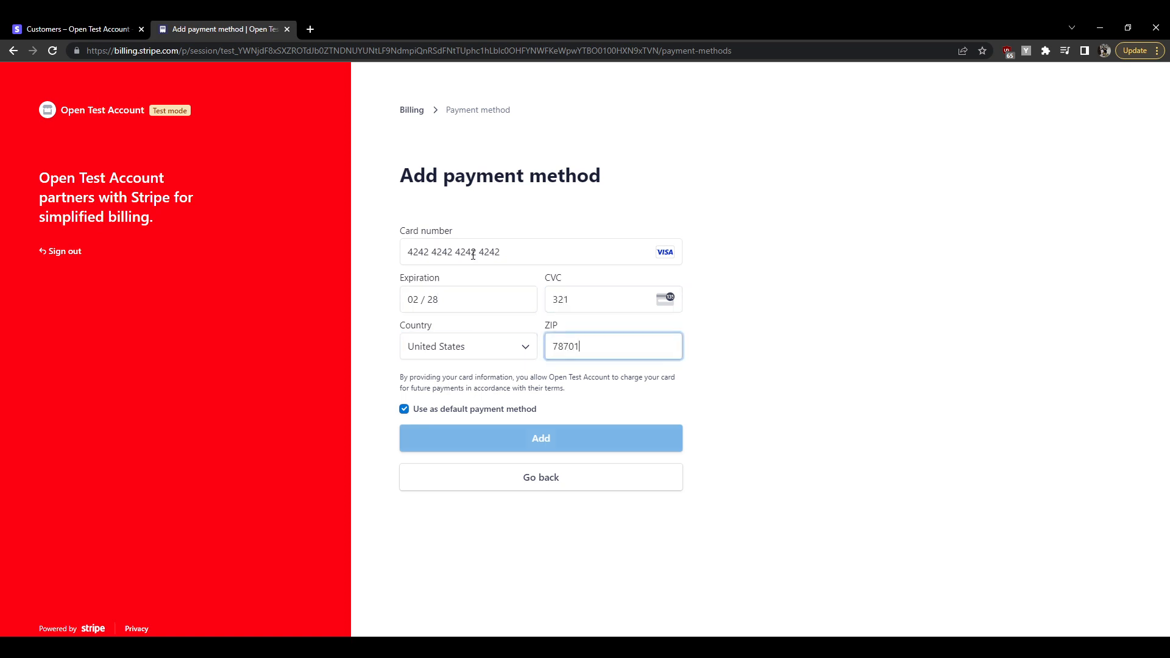
pyautogui.click(480, 410)
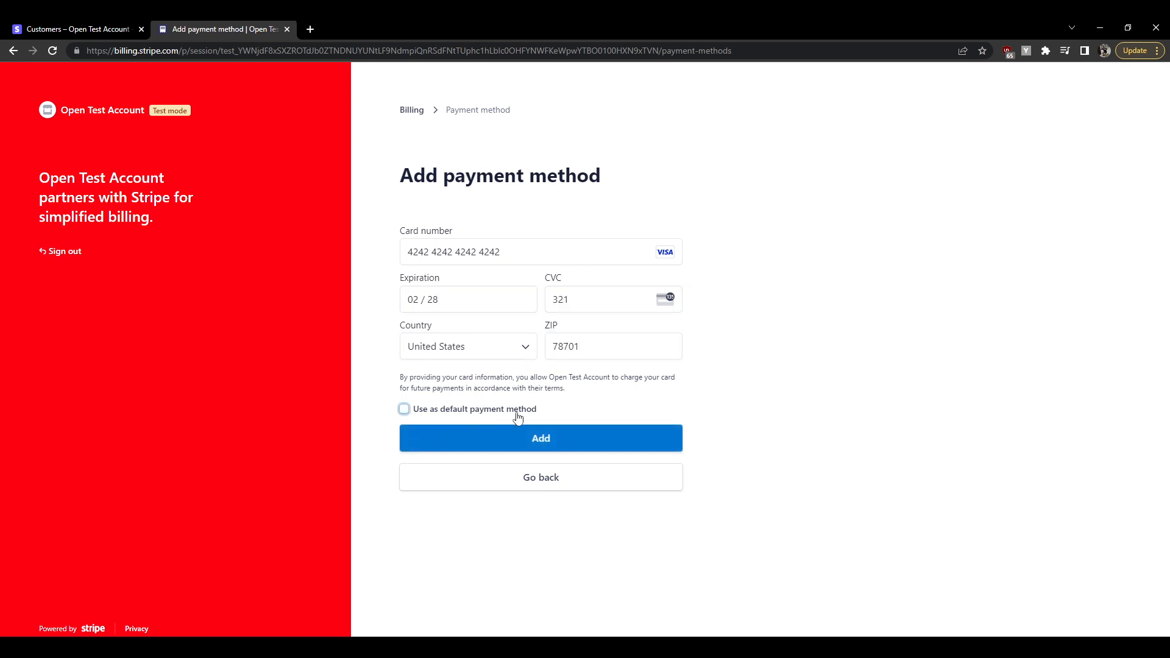
pyautogui.click(544, 439)
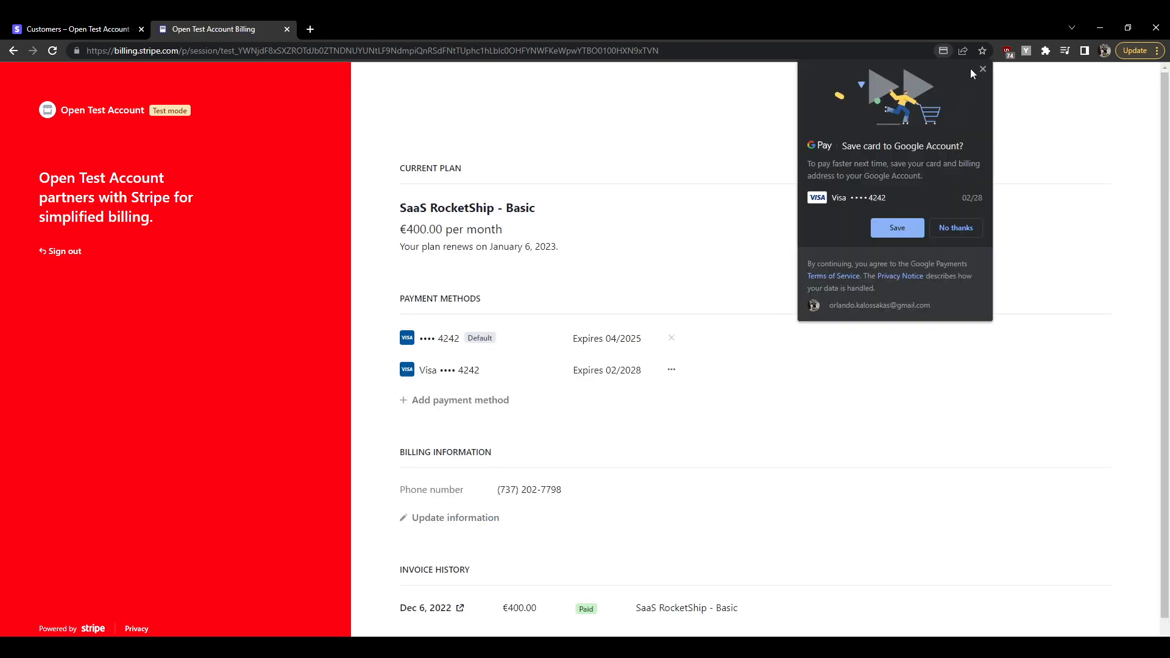
# Make the new Visa card expiring 02/2028 the default payment method
pyautogui.click(982, 69)
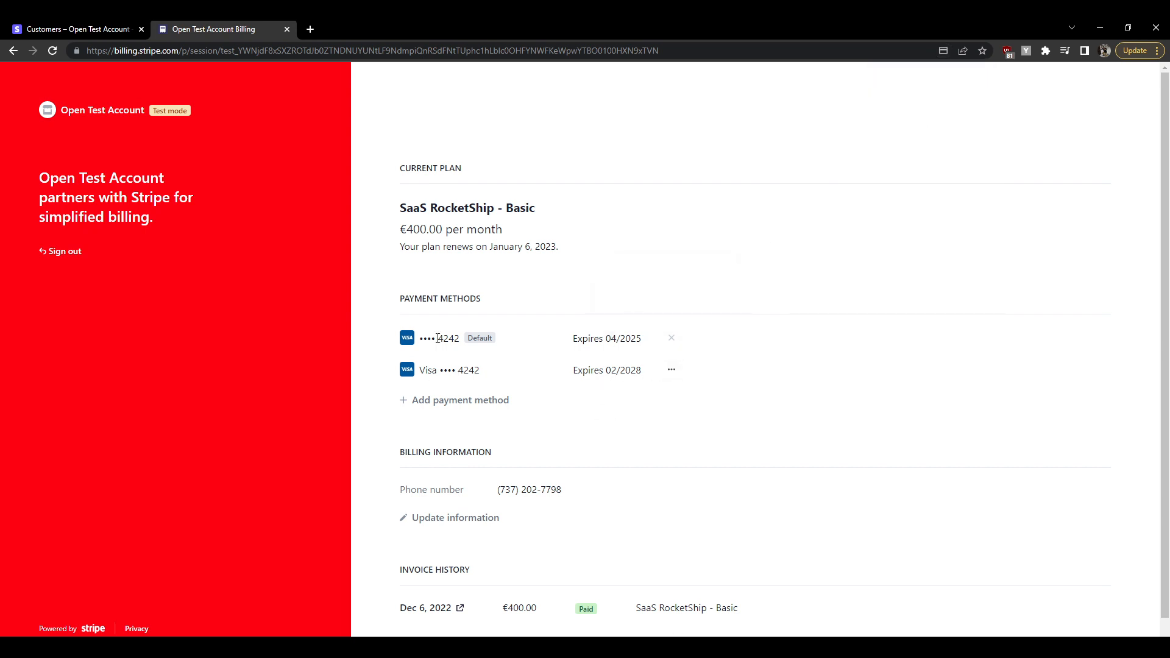
pyautogui.moveTo(438, 338); pyautogui.dragTo(517, 340)
pyautogui.click(519, 340)
pyautogui.doubleClick(465, 369)
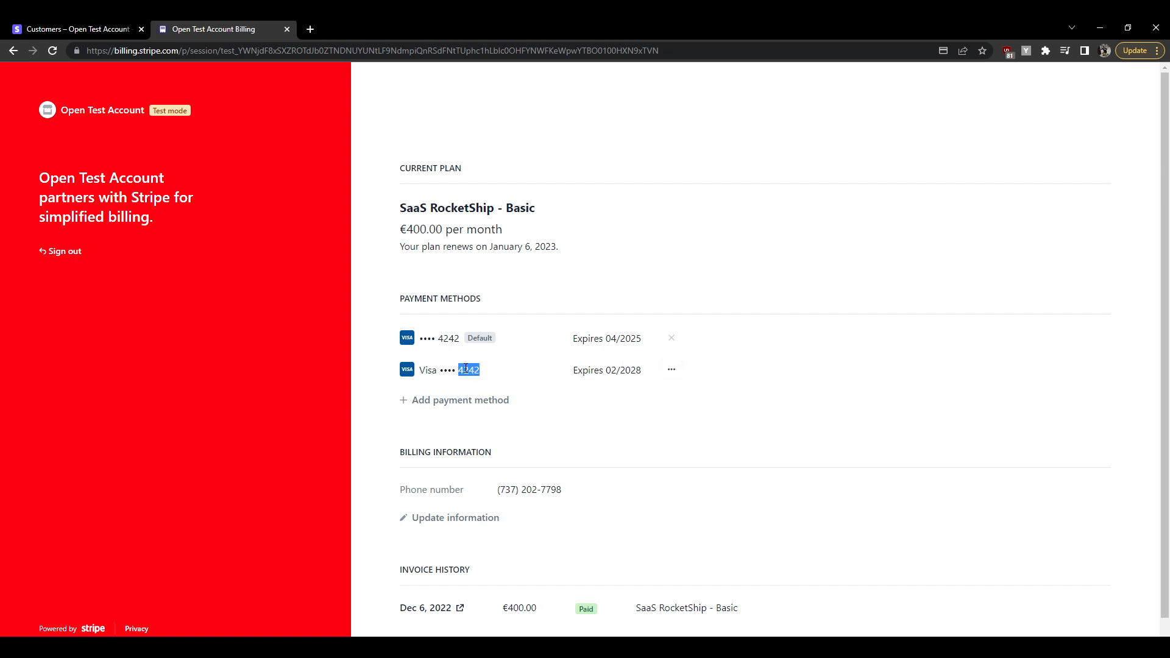
pyautogui.moveTo(671, 343)
pyautogui.click(671, 369)
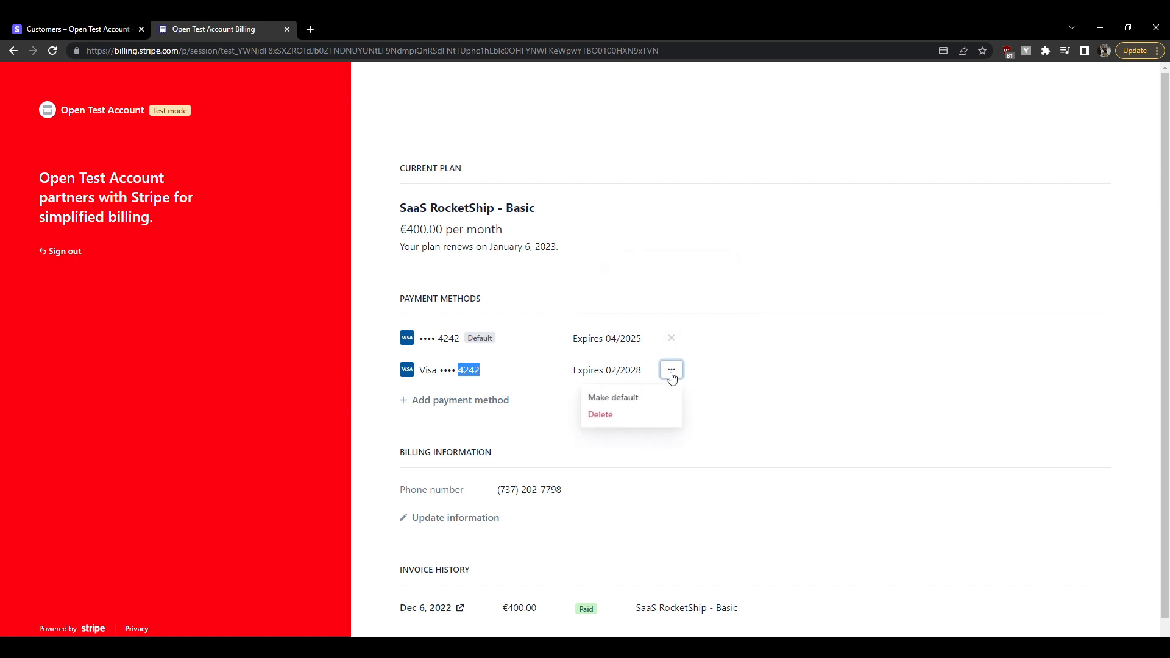
pyautogui.click(633, 399)
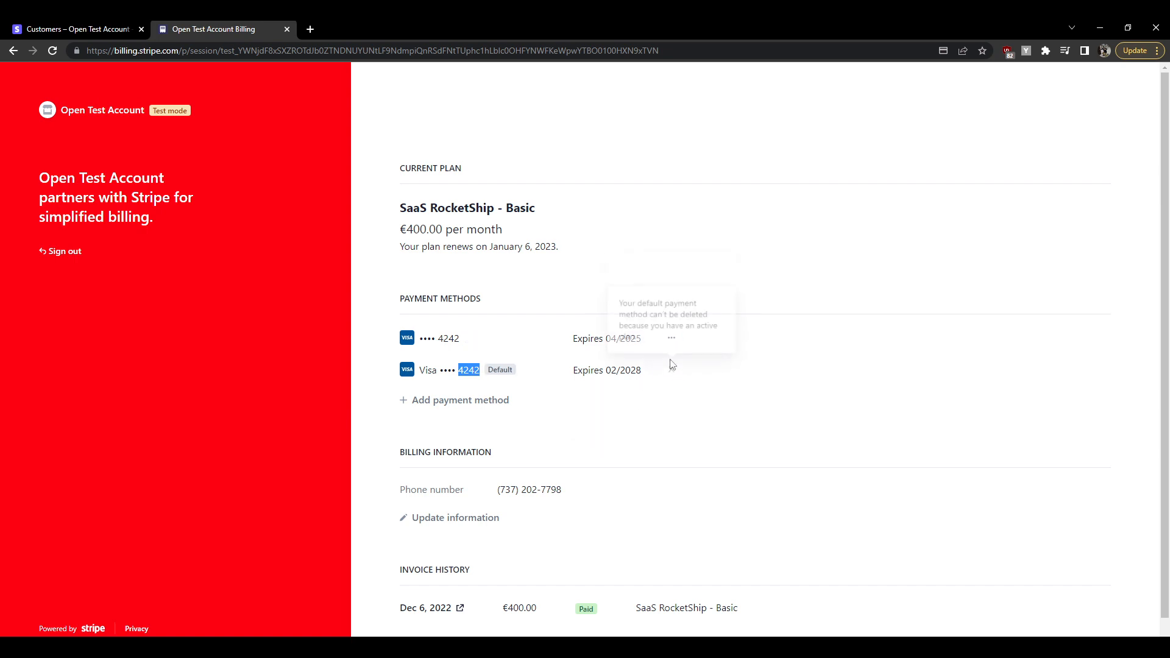
# Delete the old card expiring 04/2025 and check the remaining card's details
pyautogui.click(671, 337)
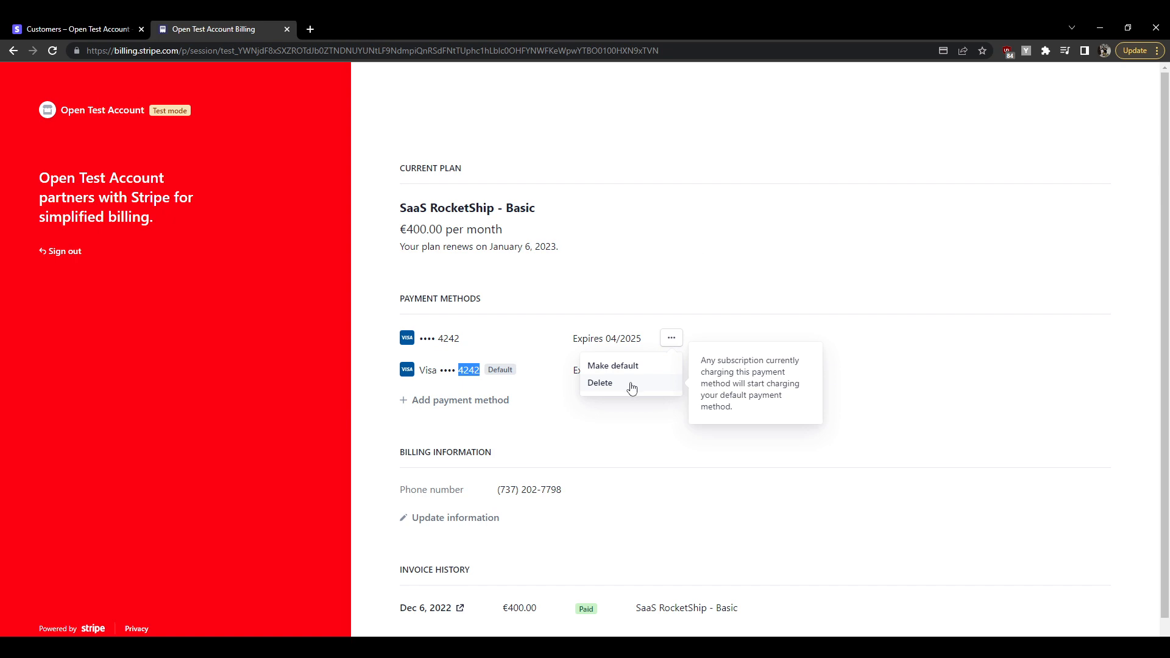
pyautogui.click(632, 385)
pyautogui.click(644, 315)
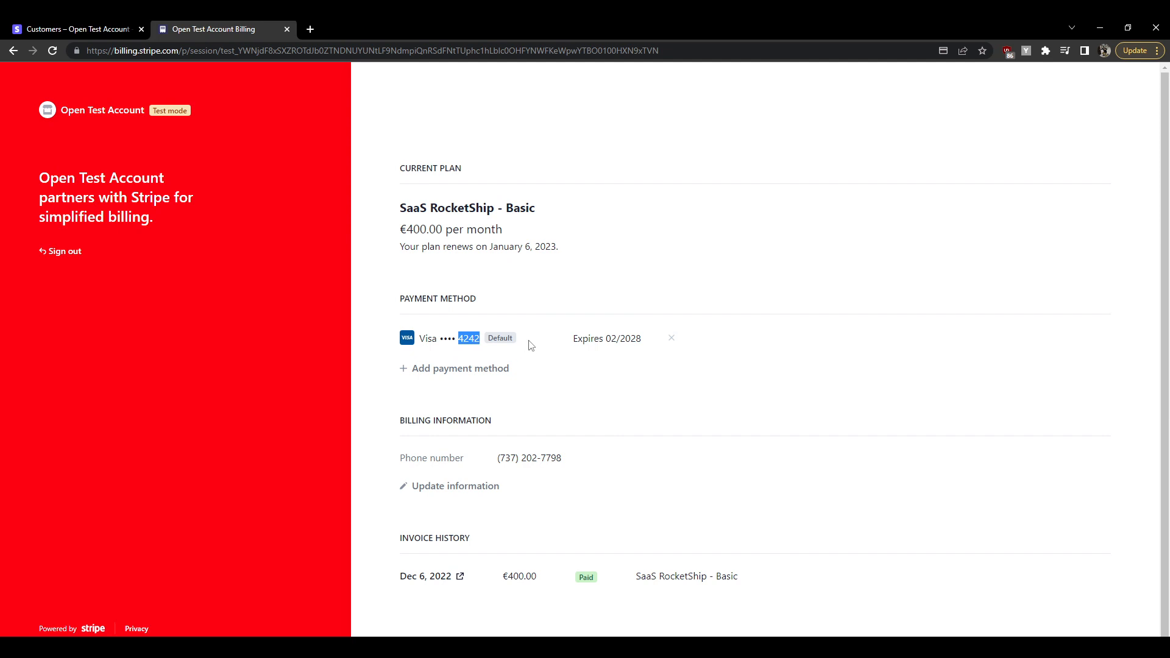
pyautogui.click(618, 338)
pyautogui.tripleClick(618, 338)
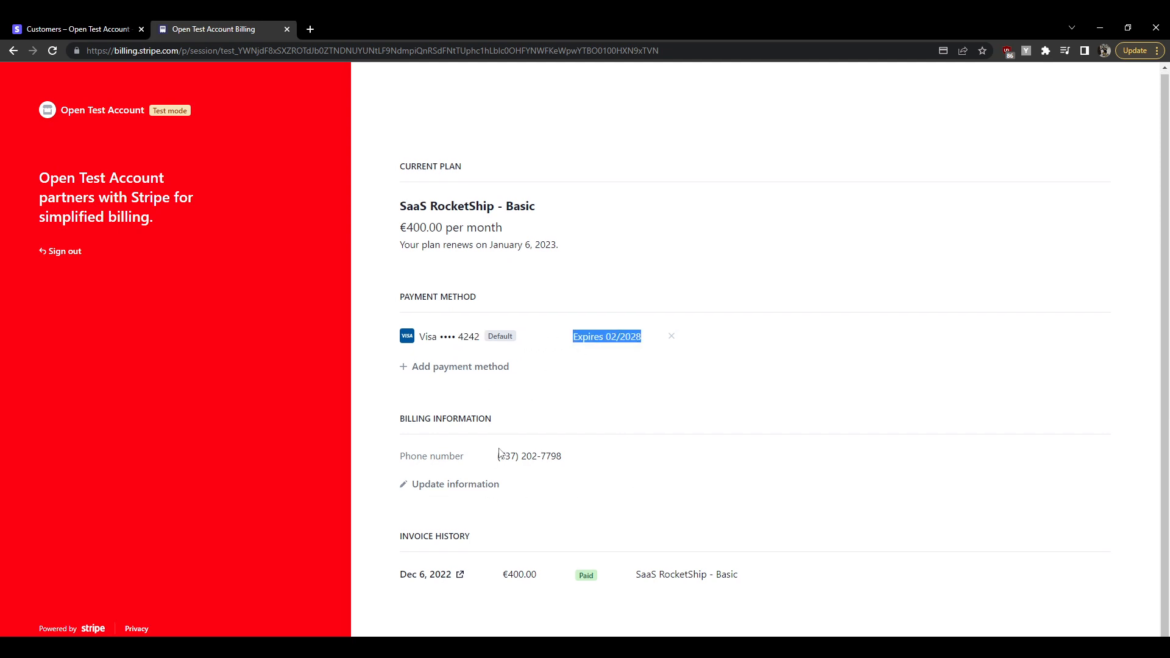
pyautogui.moveTo(498, 456); pyautogui.dragTo(598, 456)
pyautogui.click(598, 456)
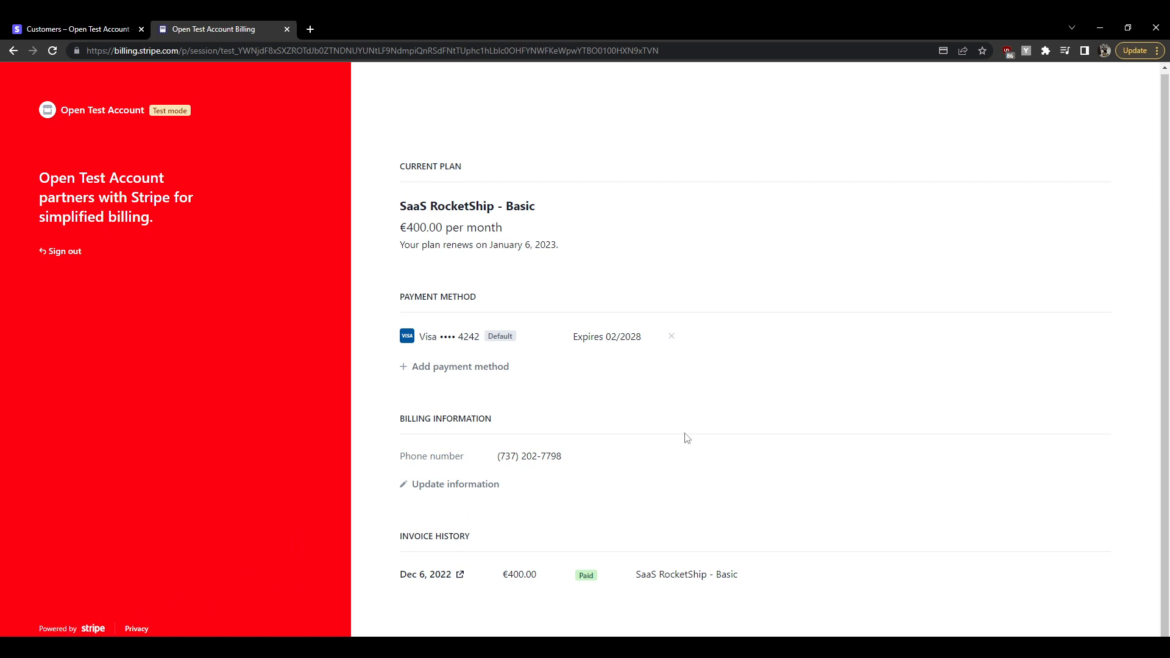
pyautogui.scroll(1, 525, 468)
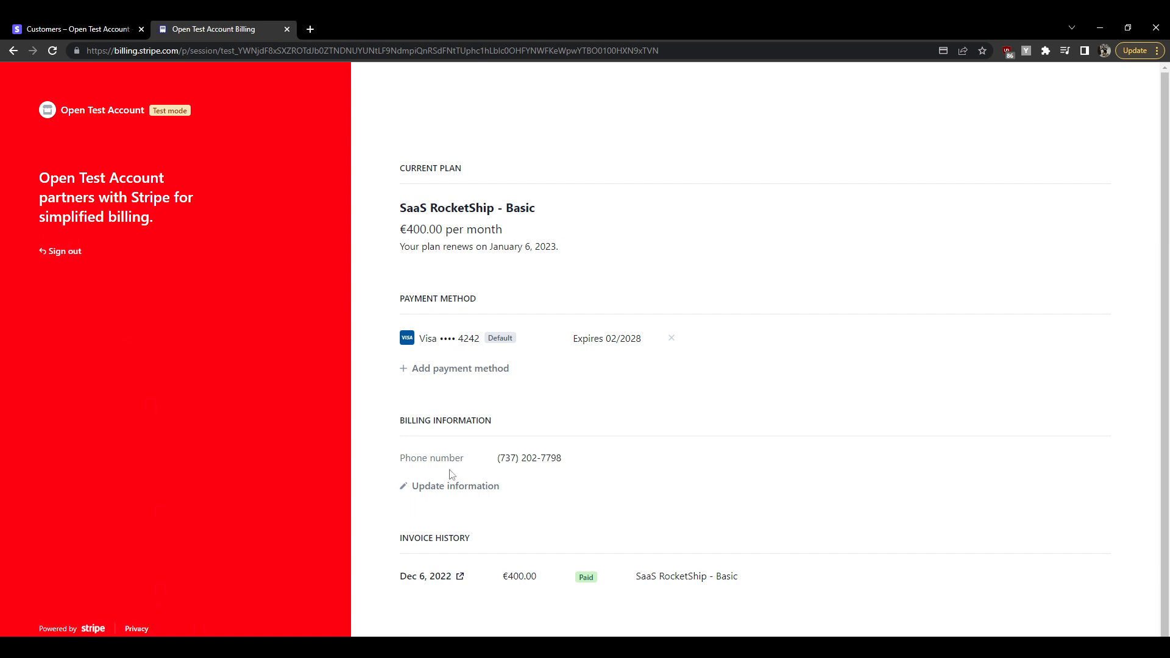
pyautogui.moveTo(1164, 99); pyautogui.dragTo(1155, 213)
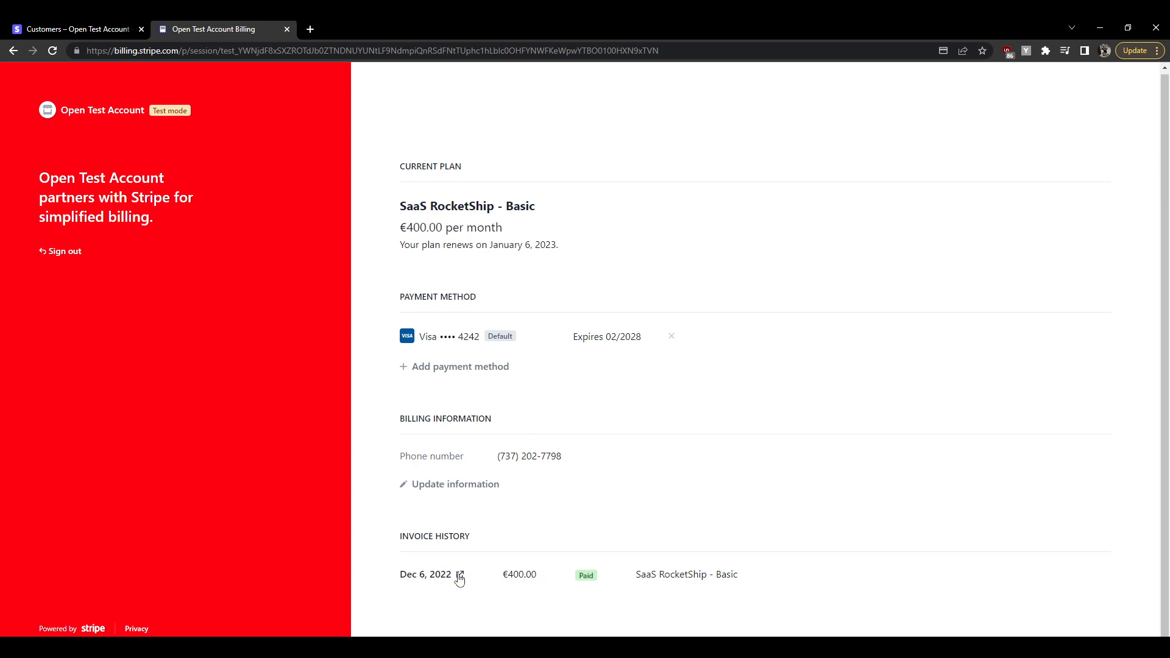
pyautogui.tripleClick(683, 575)
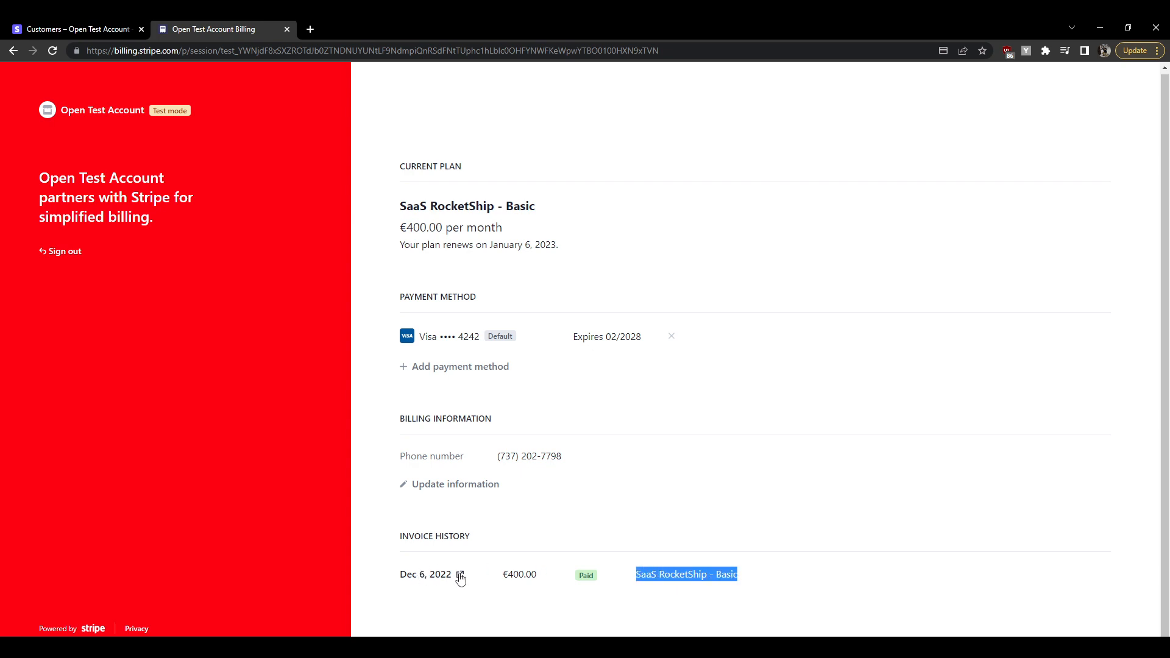
# Open the paid €400.00 invoice in a new tab, view its full details, and return to the portal
pyautogui.click(460, 576)
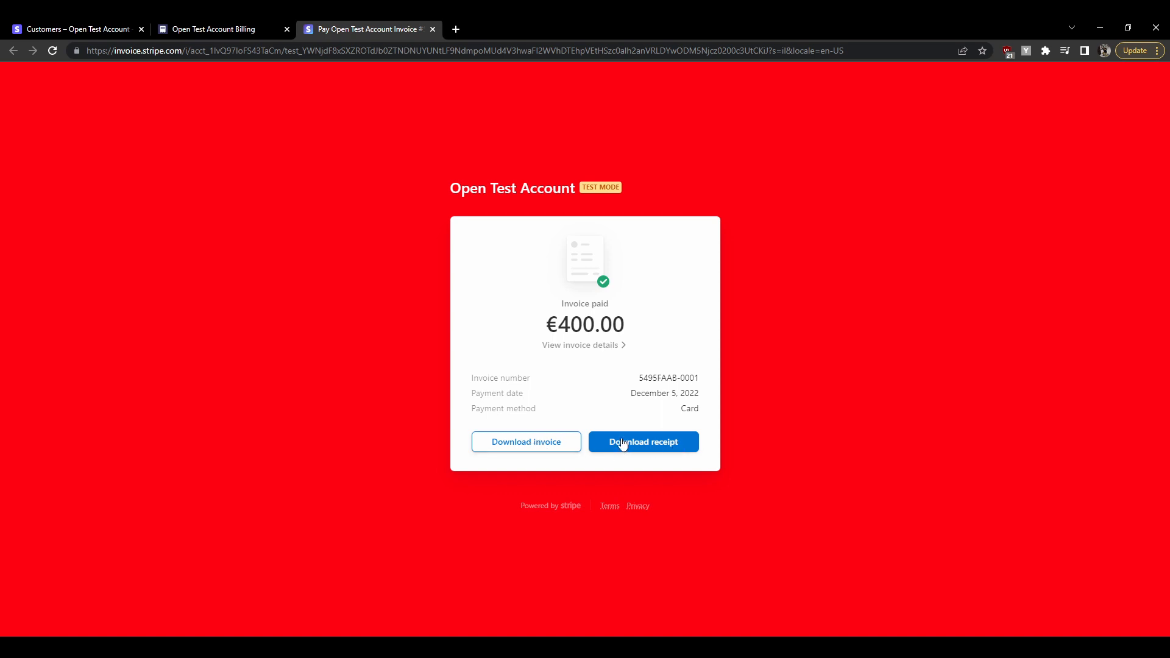
pyautogui.click(610, 346)
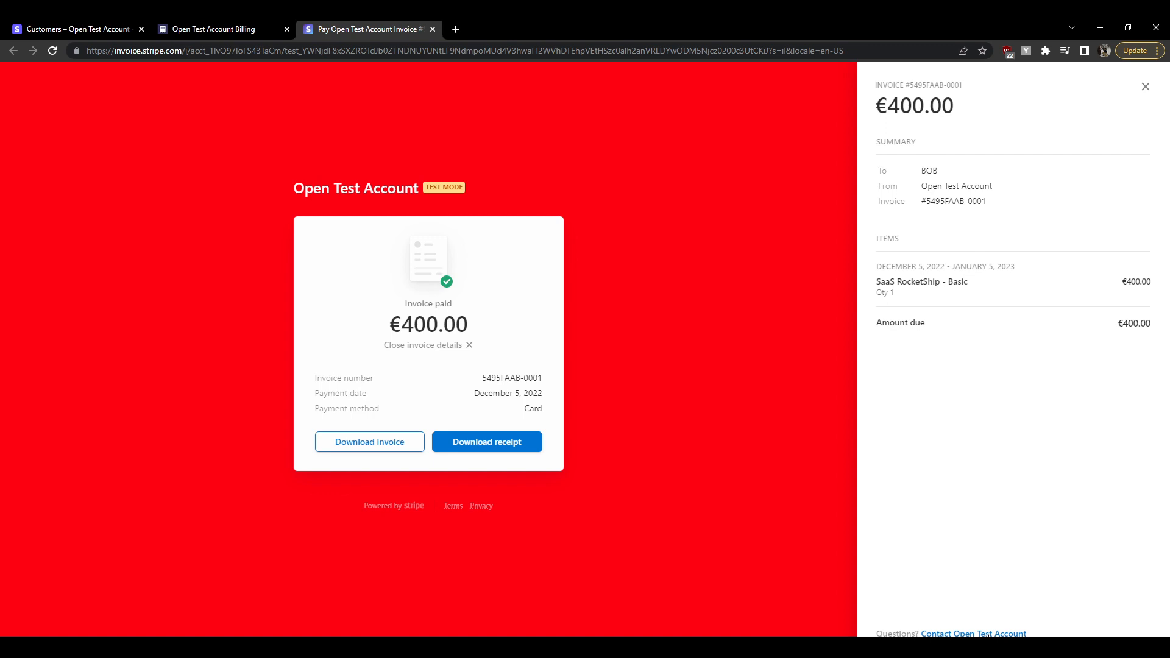
pyautogui.click(987, 633)
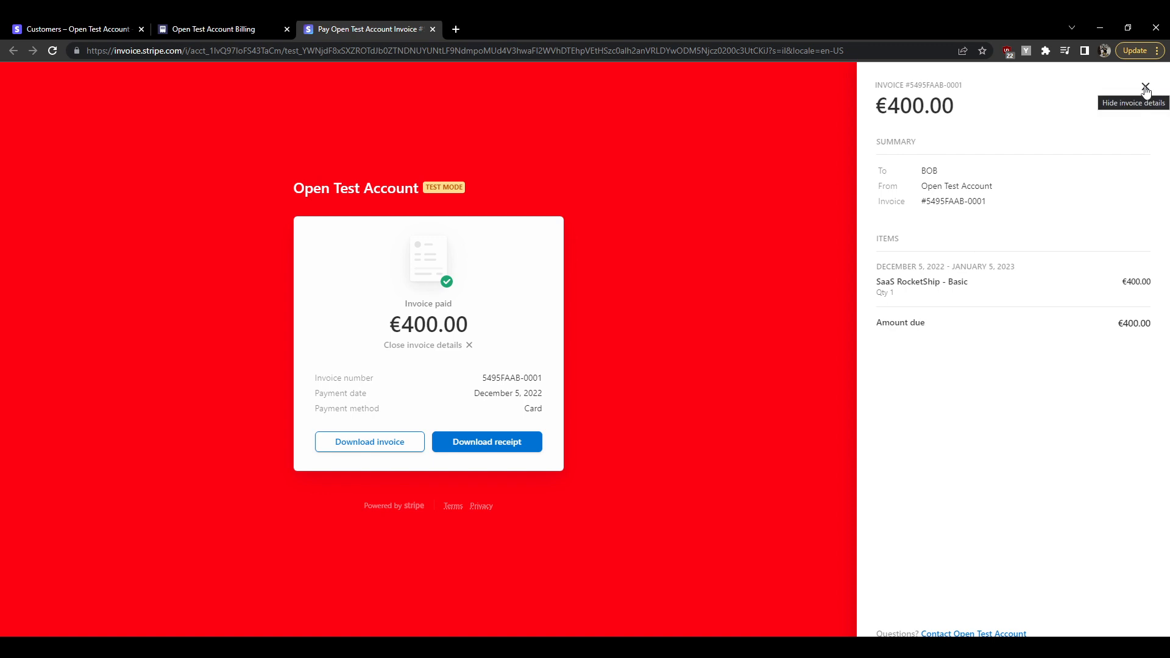
pyautogui.click(1146, 89)
pyautogui.click(231, 27)
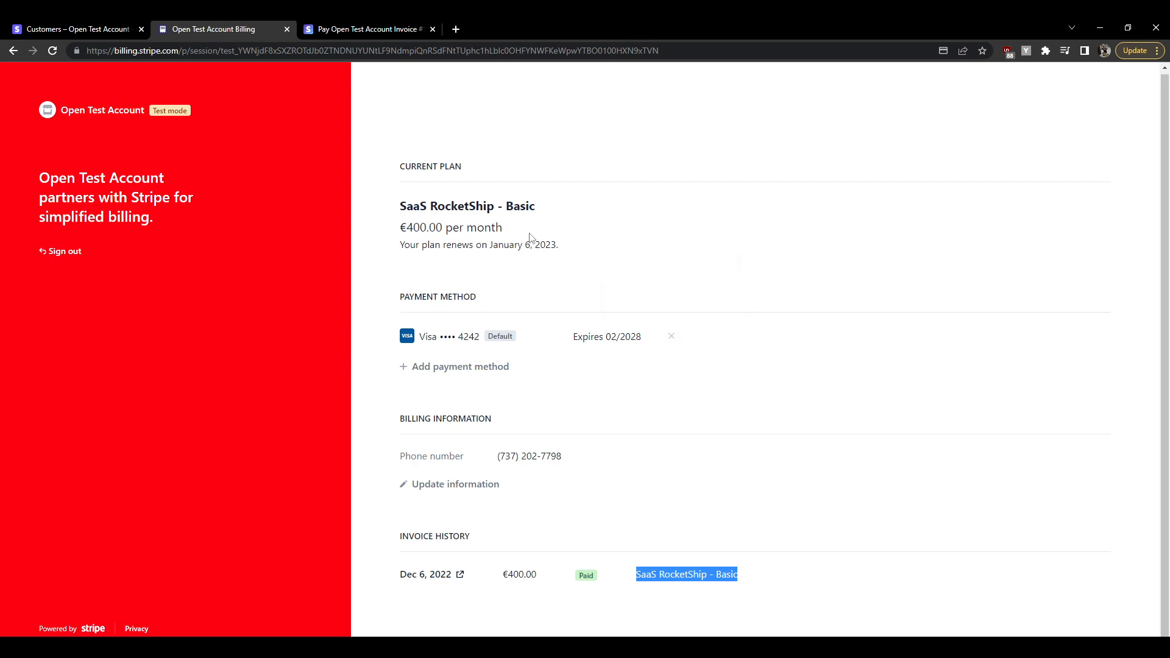
# Copy the link from Settings > Billing > Customer portal and open a blank browser tab
pyautogui.click(122, 24)
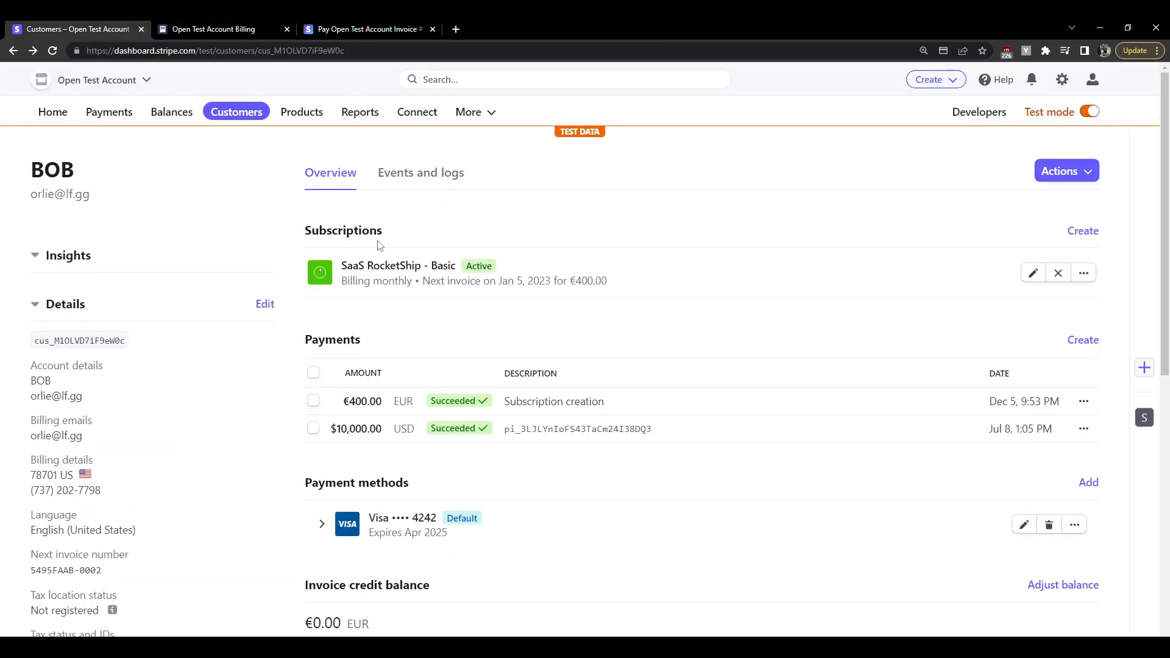
pyautogui.click(478, 115)
pyautogui.click(1063, 82)
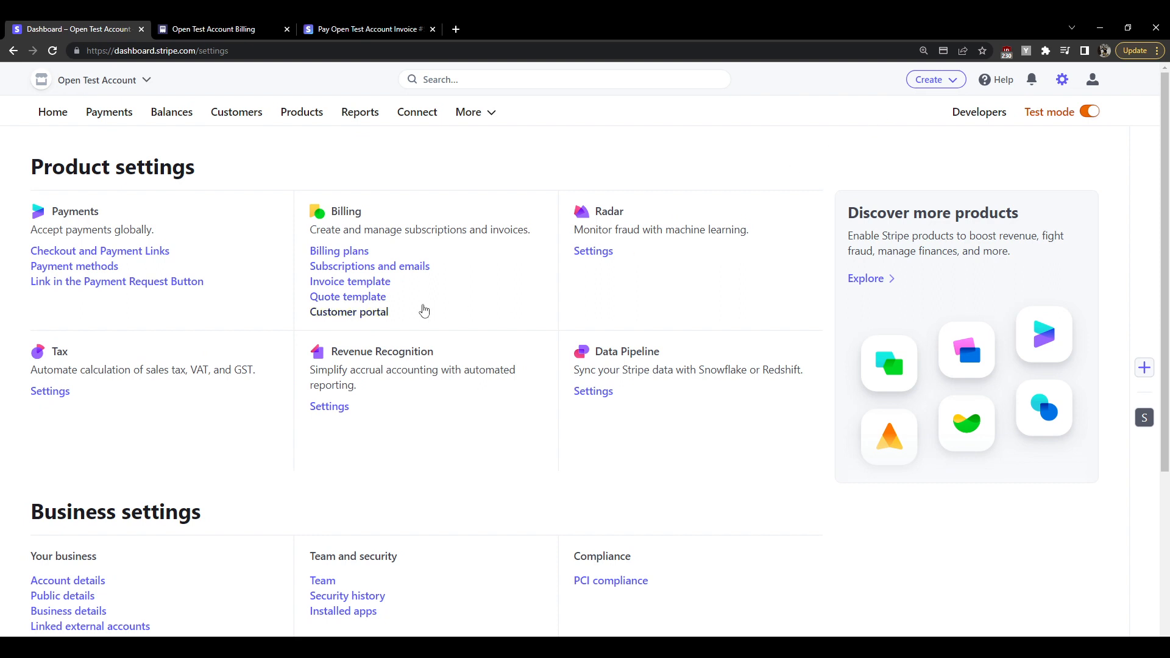
pyautogui.click(365, 314)
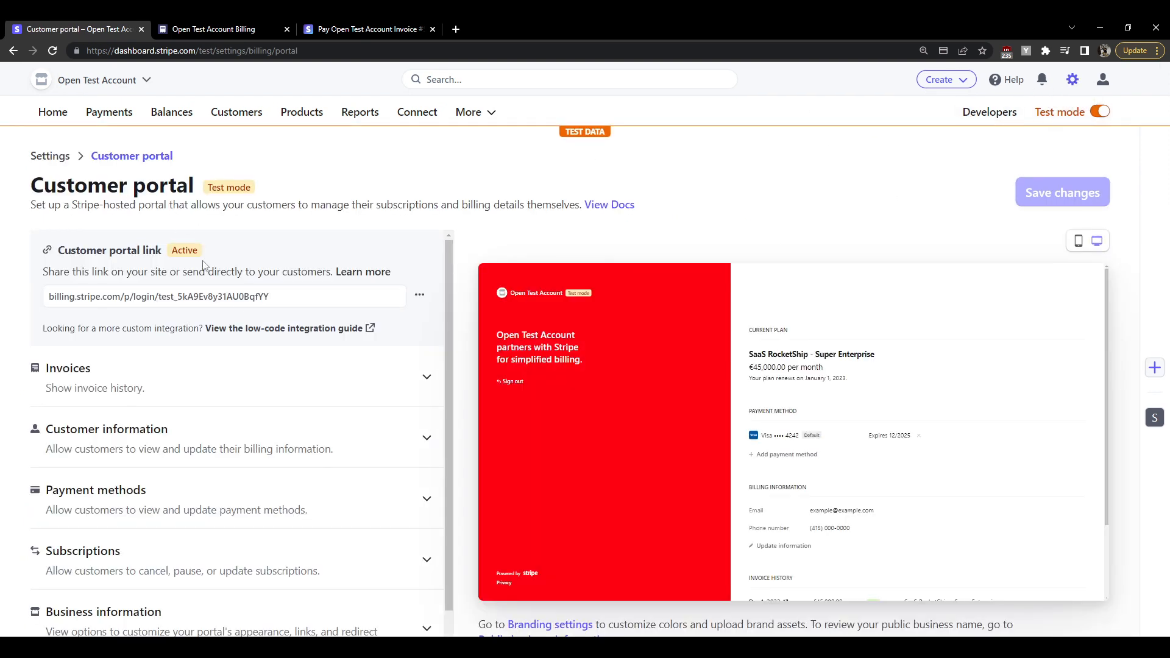
pyautogui.click(235, 302)
pyautogui.hotkey('ctrl', 't')
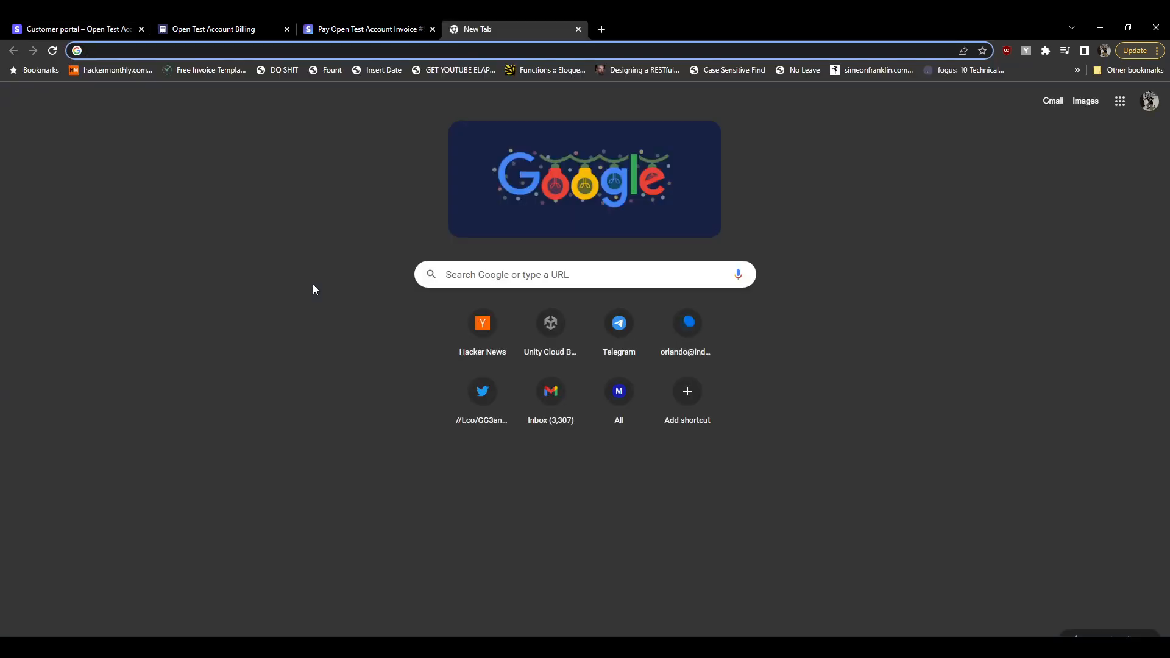
# Go to codepen.io and start a new pen
pyautogui.write('codepen.io')
pyautogui.press('BackSpace')
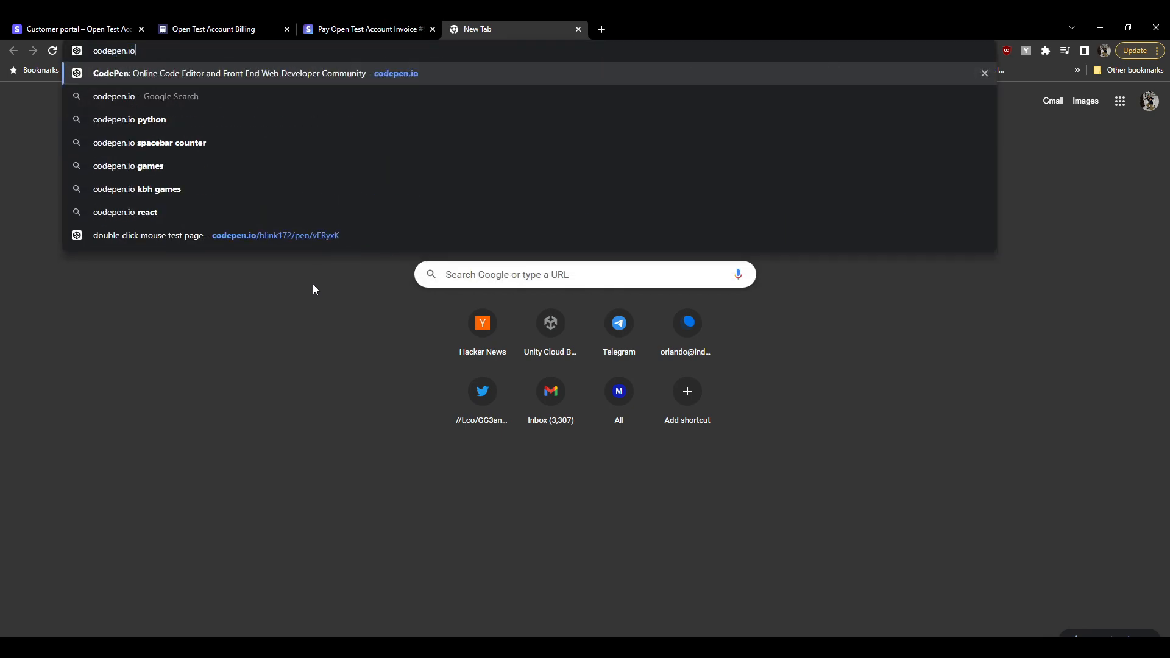
pyautogui.press('Return')
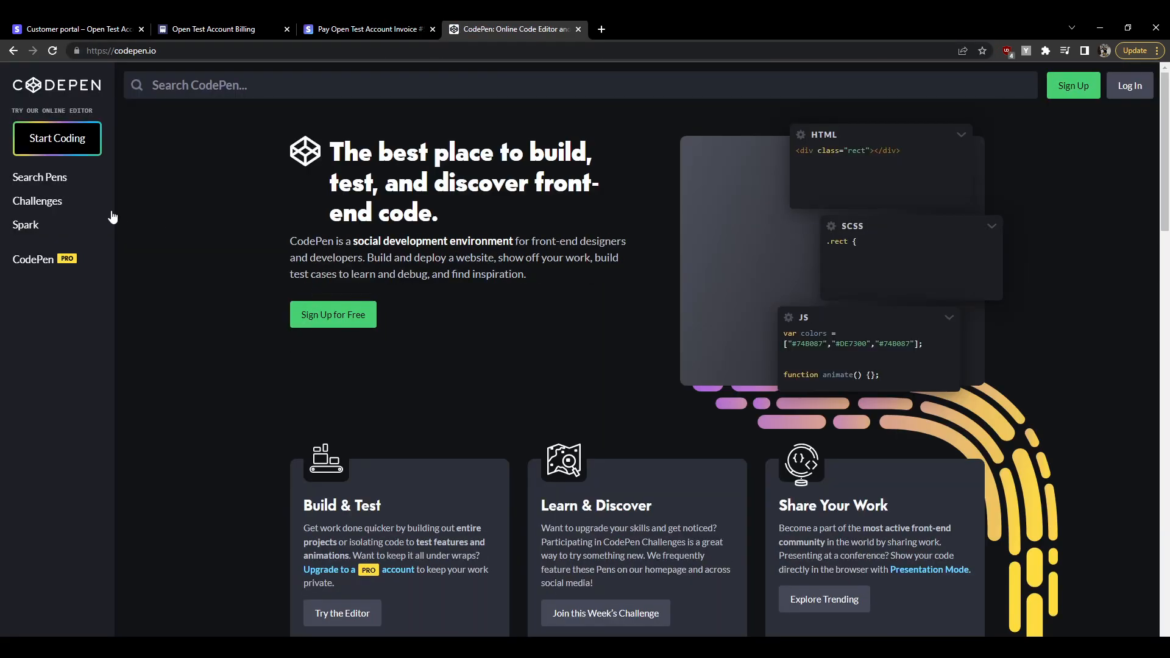
pyautogui.click(57, 137)
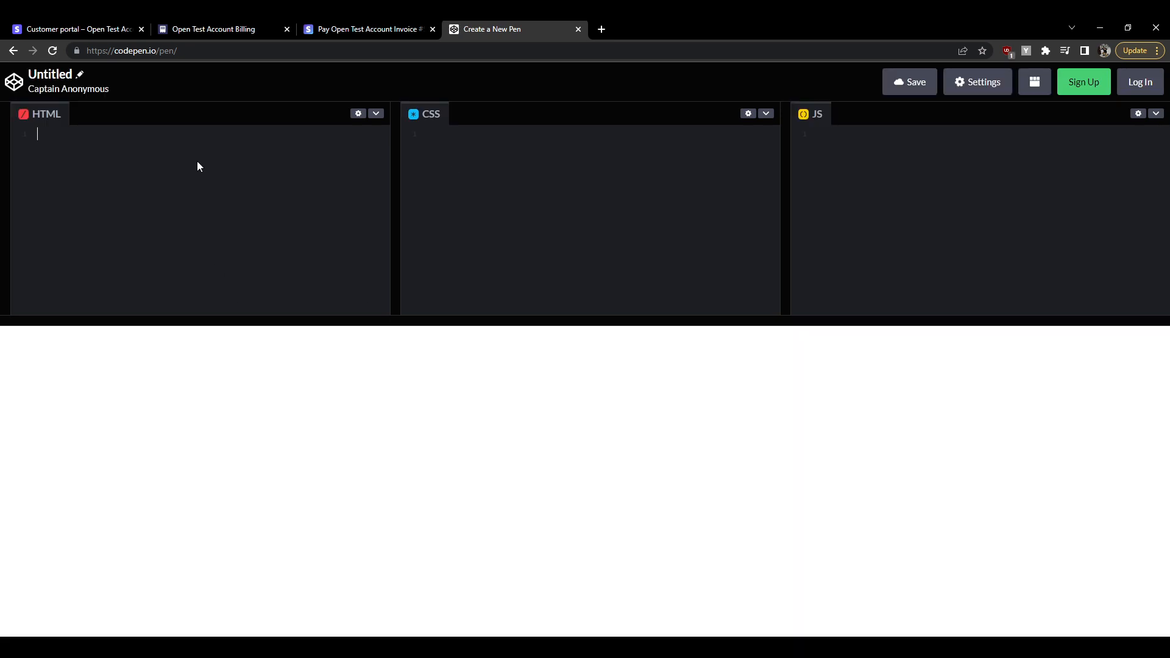
# Write an anchor to the pasted portal URL with target="_blank" and text 'Open the Customer Portal'
pyautogui.write('<a href="')
pyautogui.hotkey('ctrl', 'v')
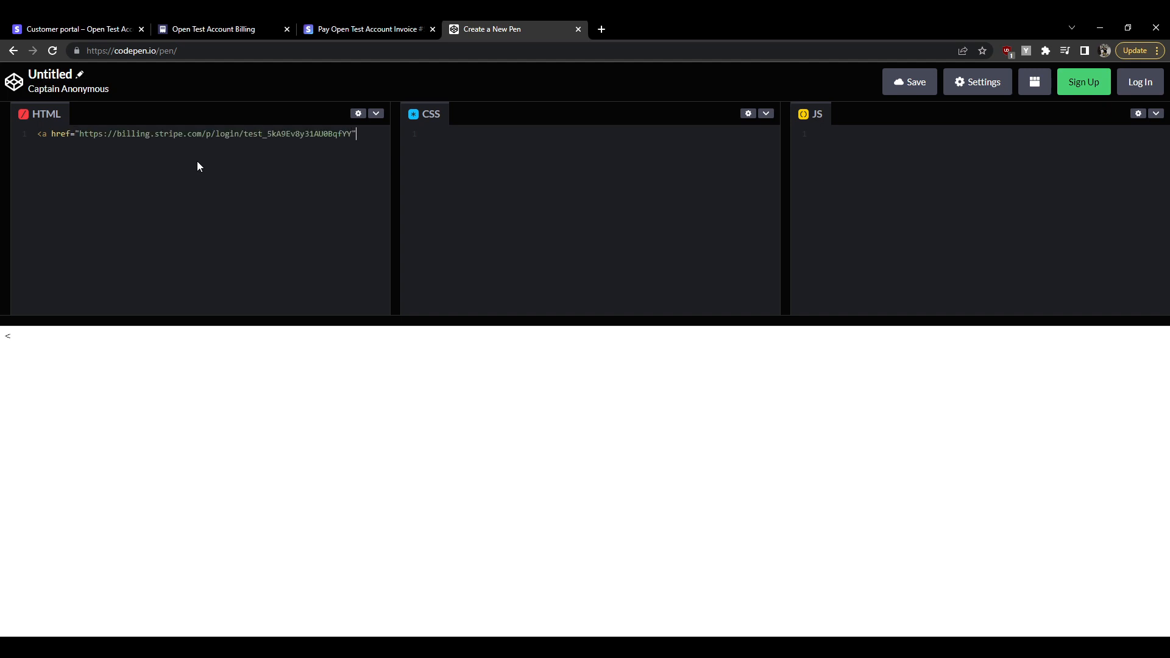
pyautogui.click(125, 29)
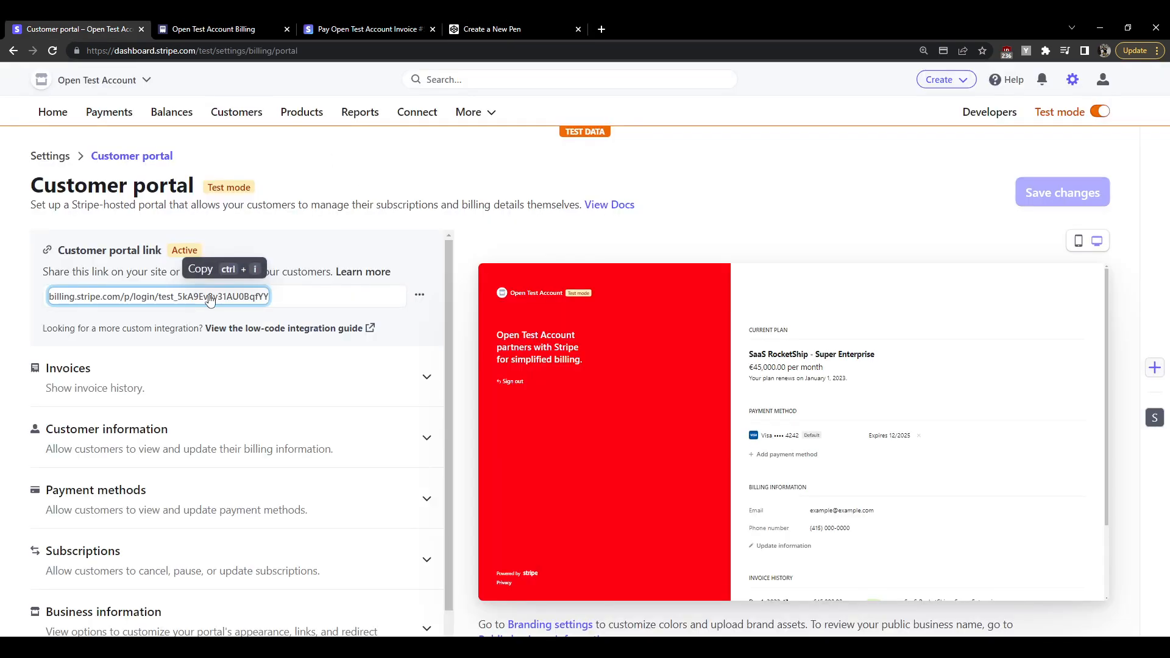
pyautogui.click(528, 25)
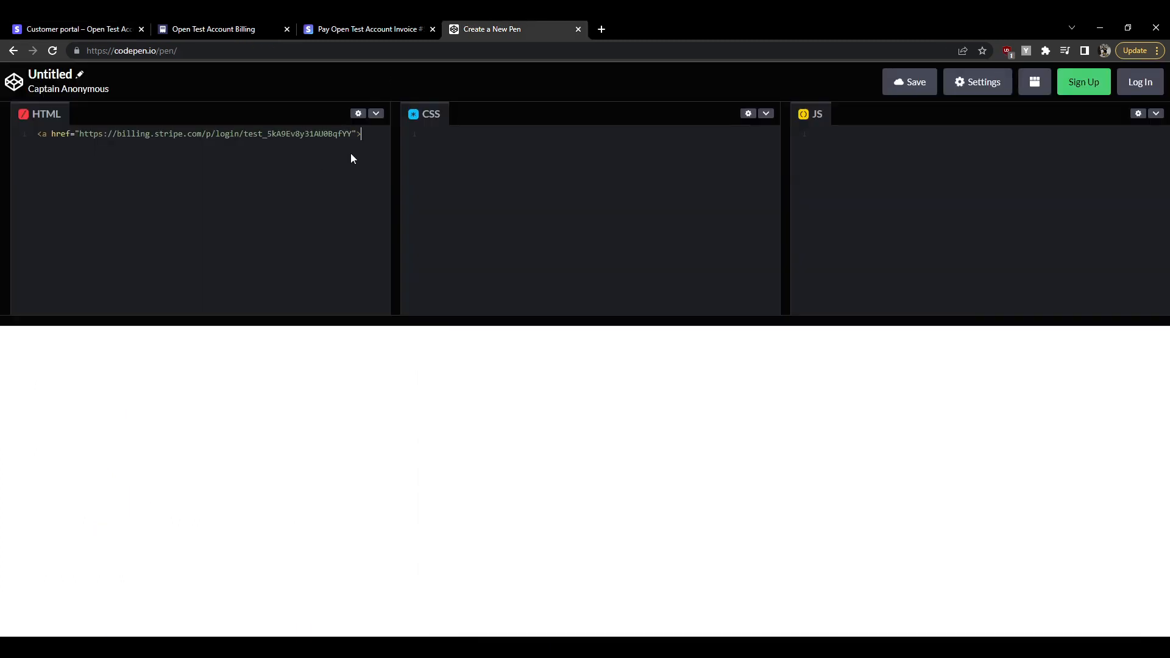
pyautogui.write('pen the ')
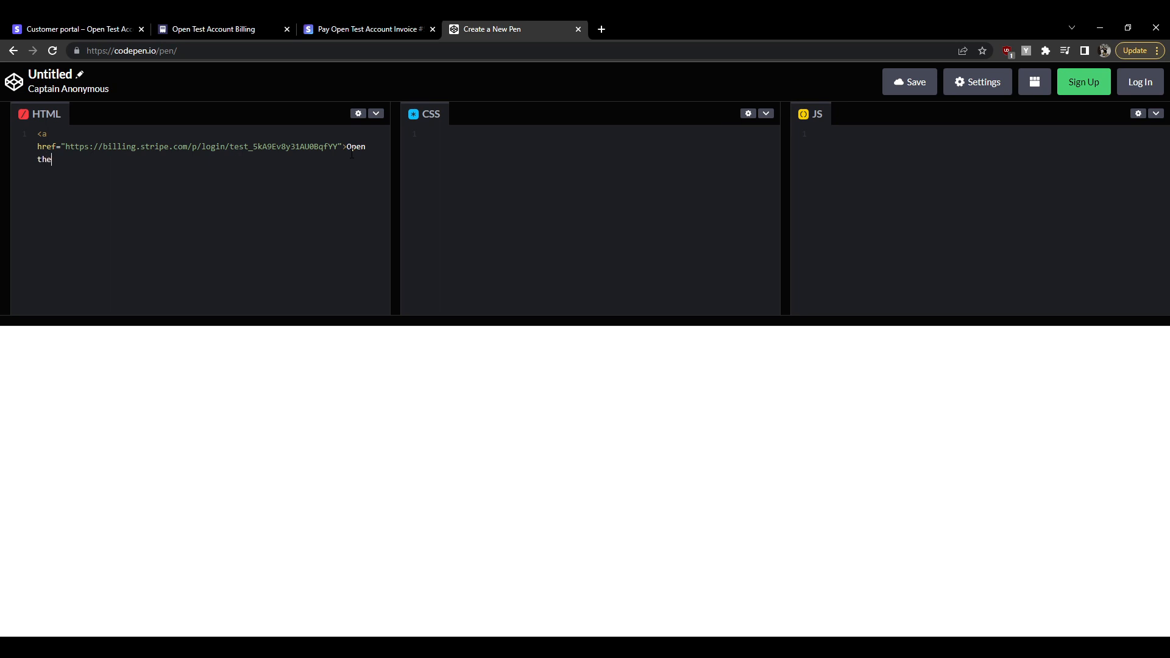
pyautogui.write('Customer Port')
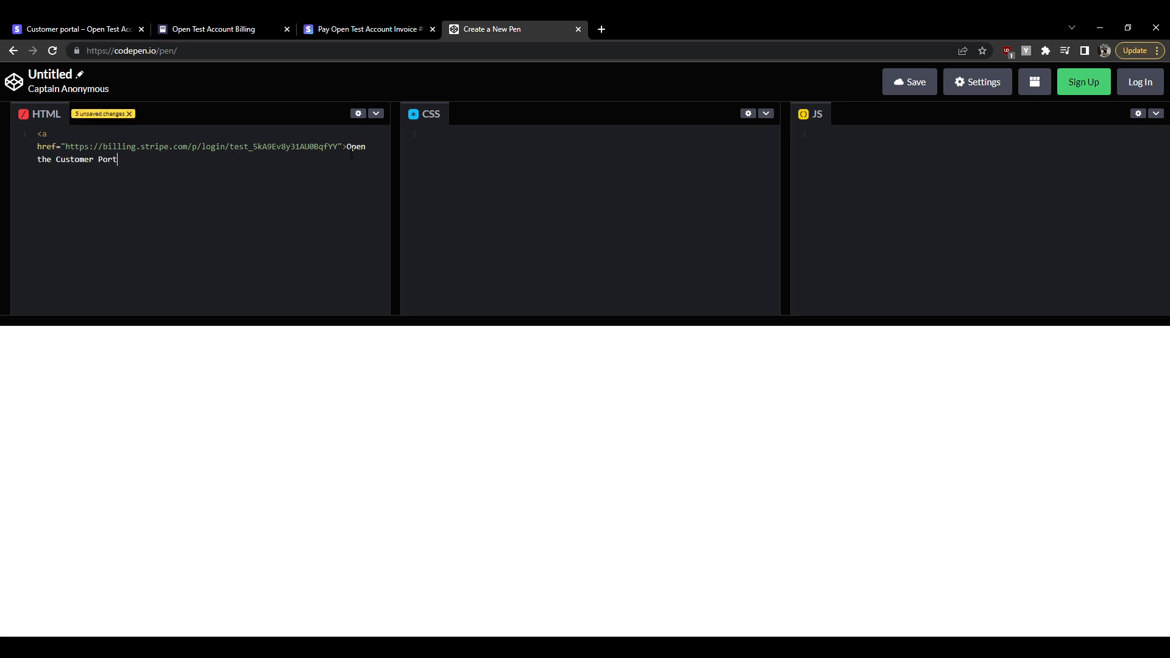
pyautogui.write('al</a>')
pyautogui.press('Left')
pyautogui.press('Left')
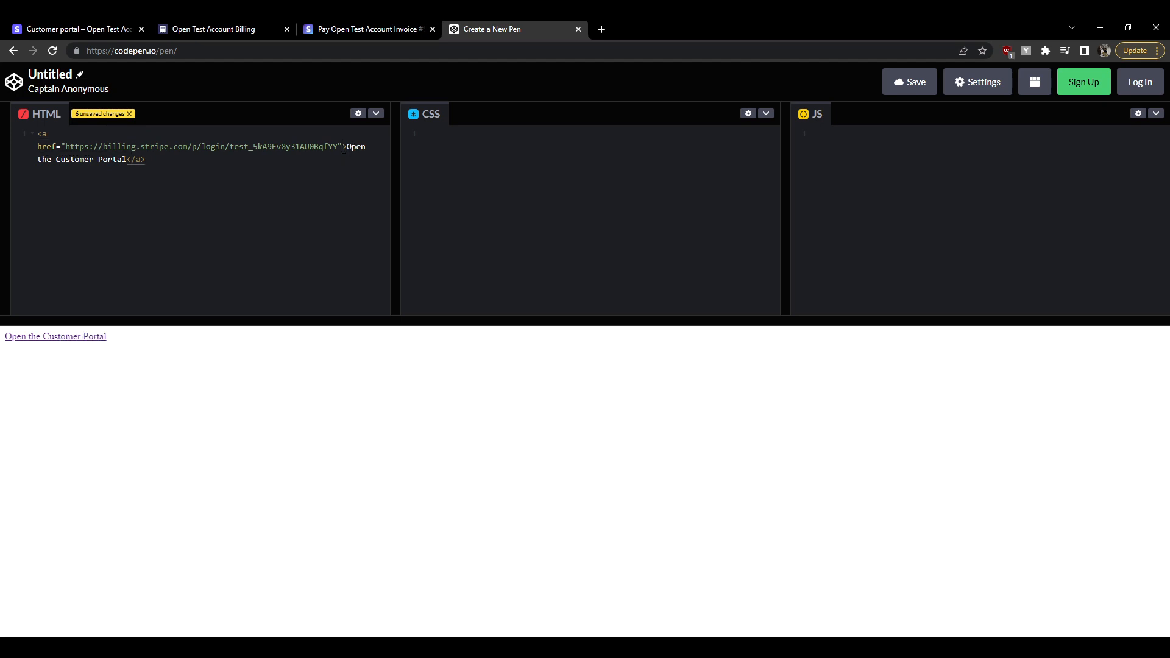
pyautogui.write('target=')
pyautogui.write('"_')
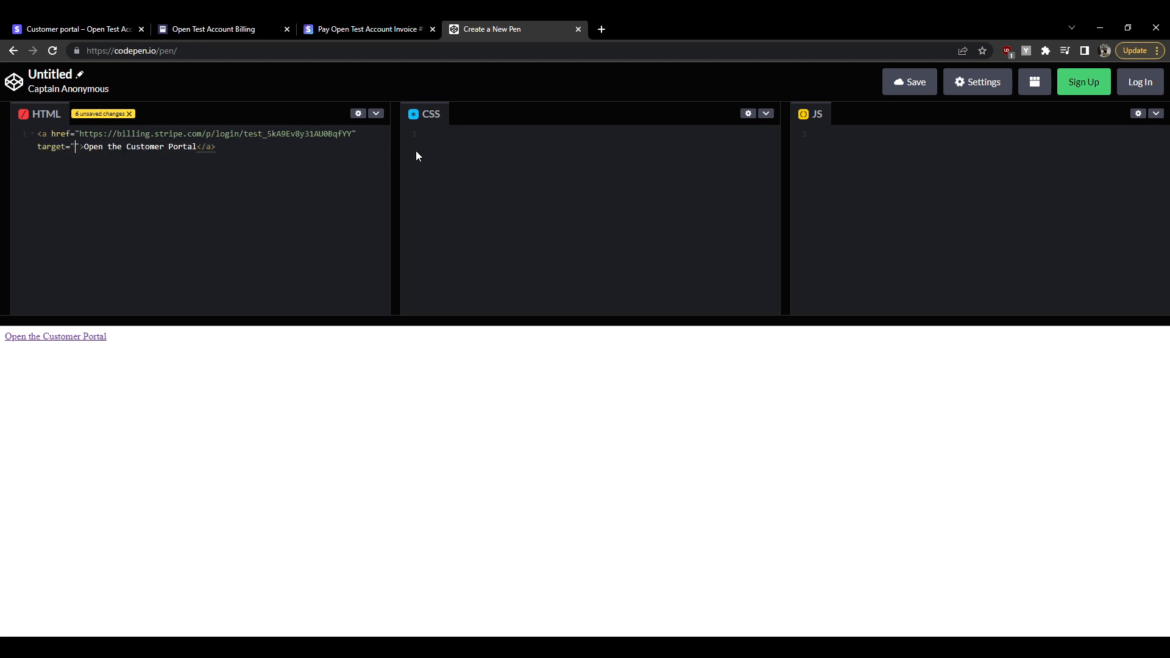
pyautogui.write('blank')
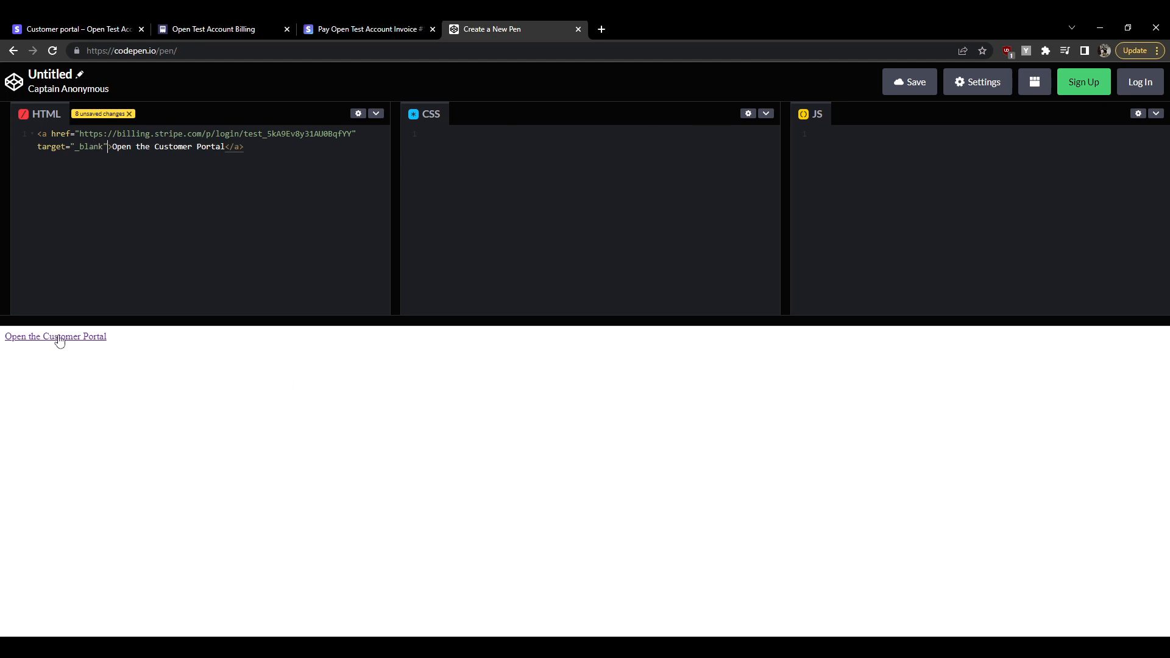
# Test the pen's link, which reaches the portal's email sign-in page, then return to the billing tab
pyautogui.click(91, 338)
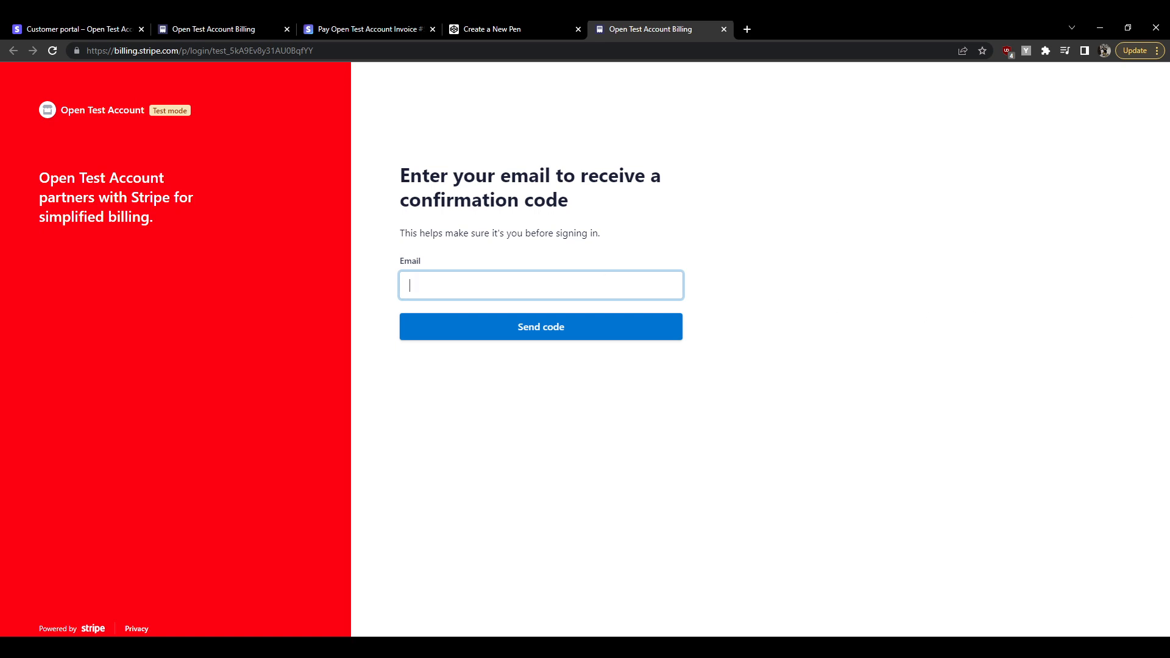
pyautogui.click(176, 27)
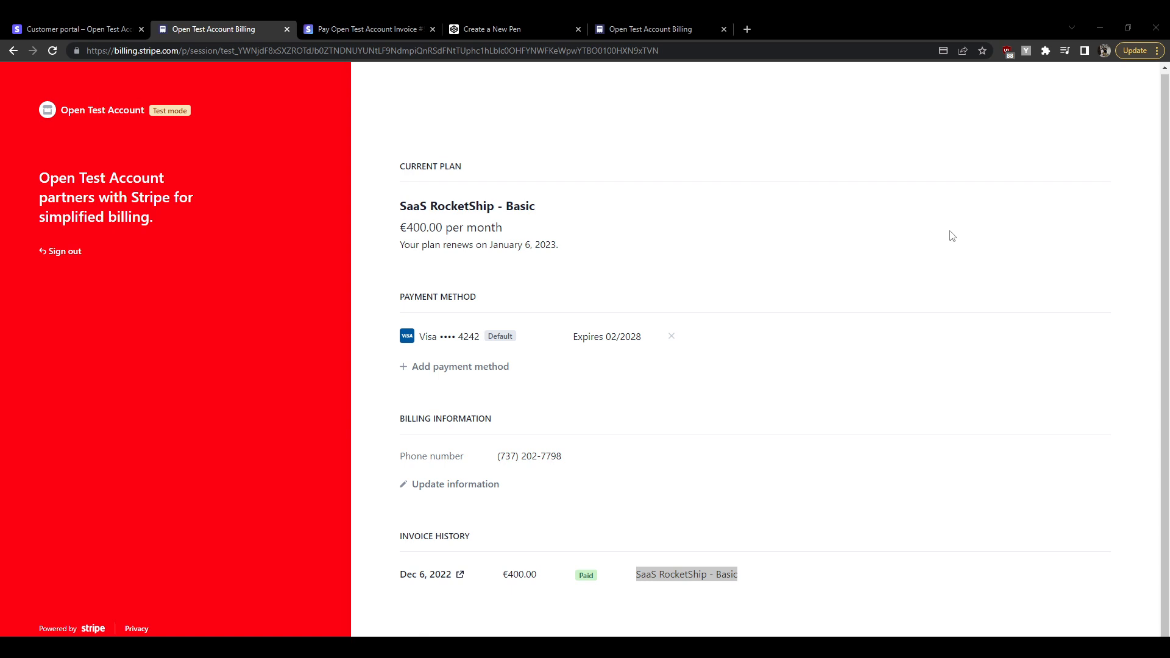
pyautogui.moveTo(672, 336)
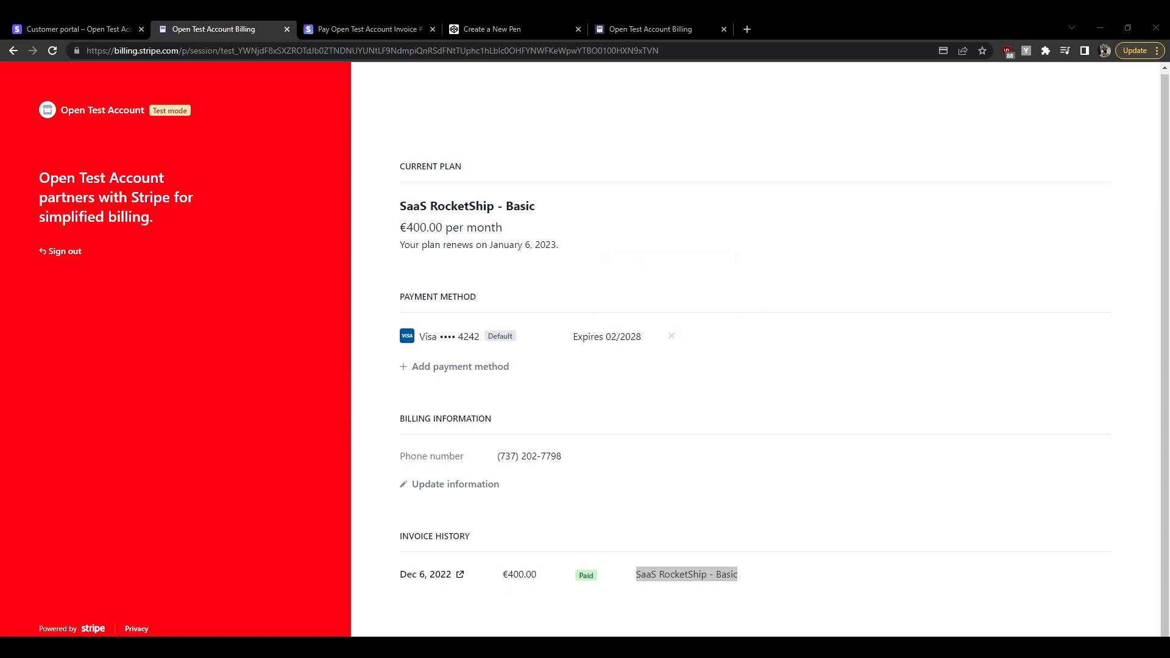